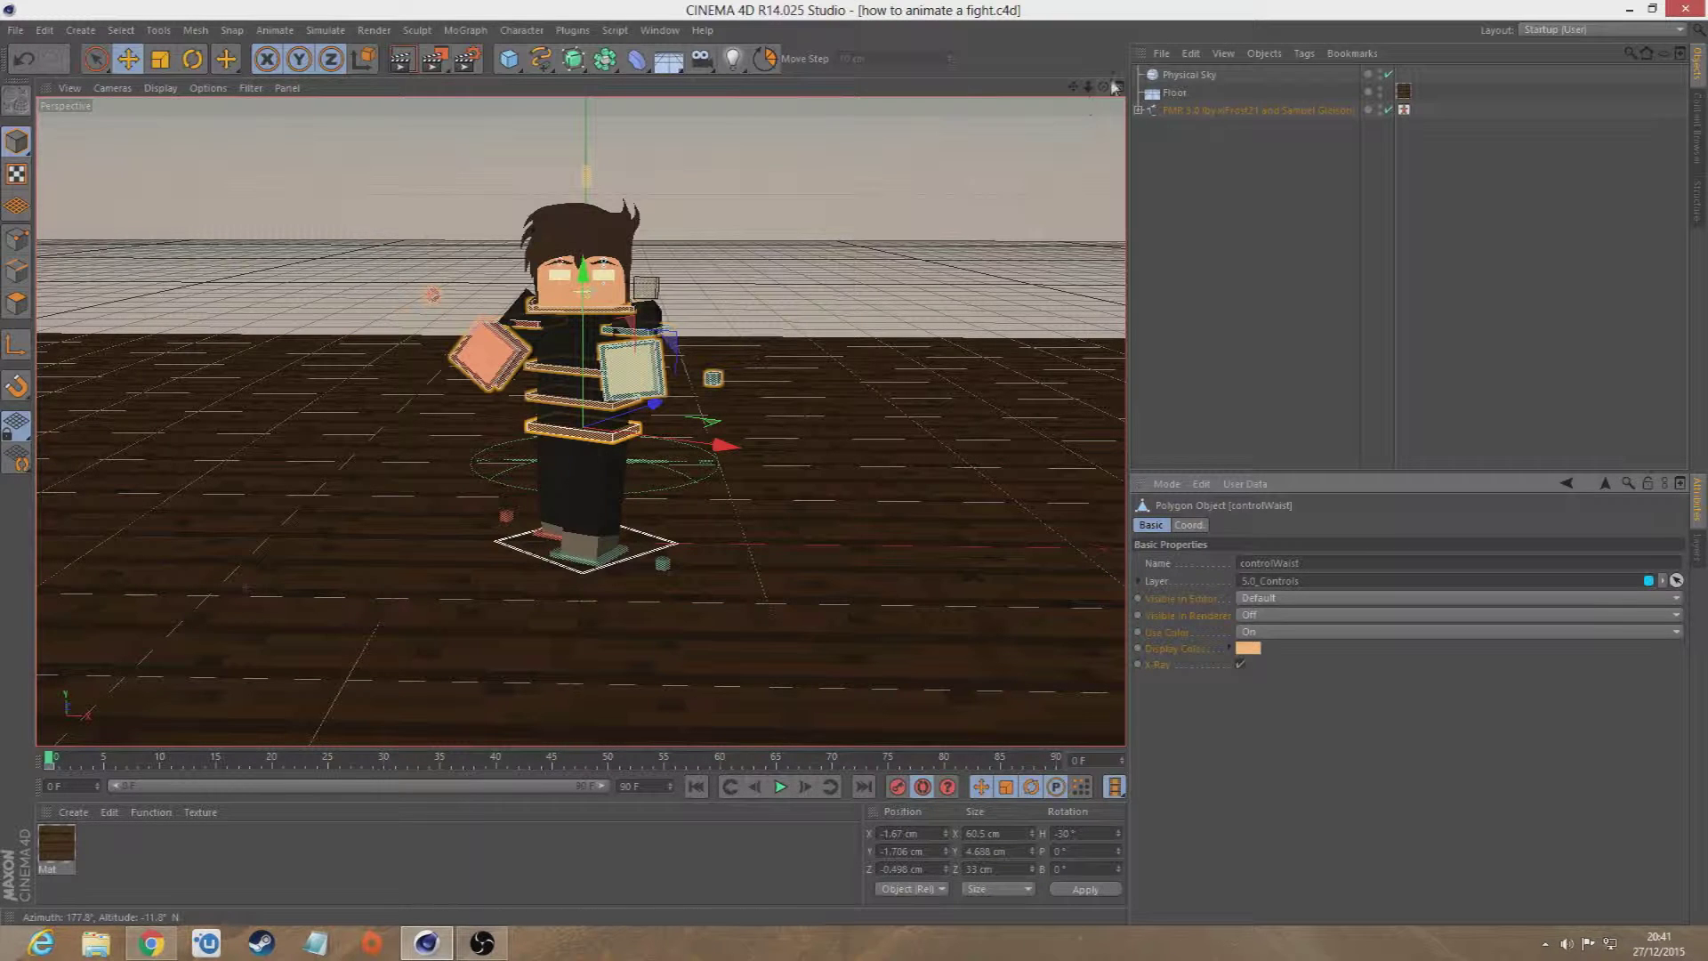
left_click_drag(738, 361, 763, 430, "alt")
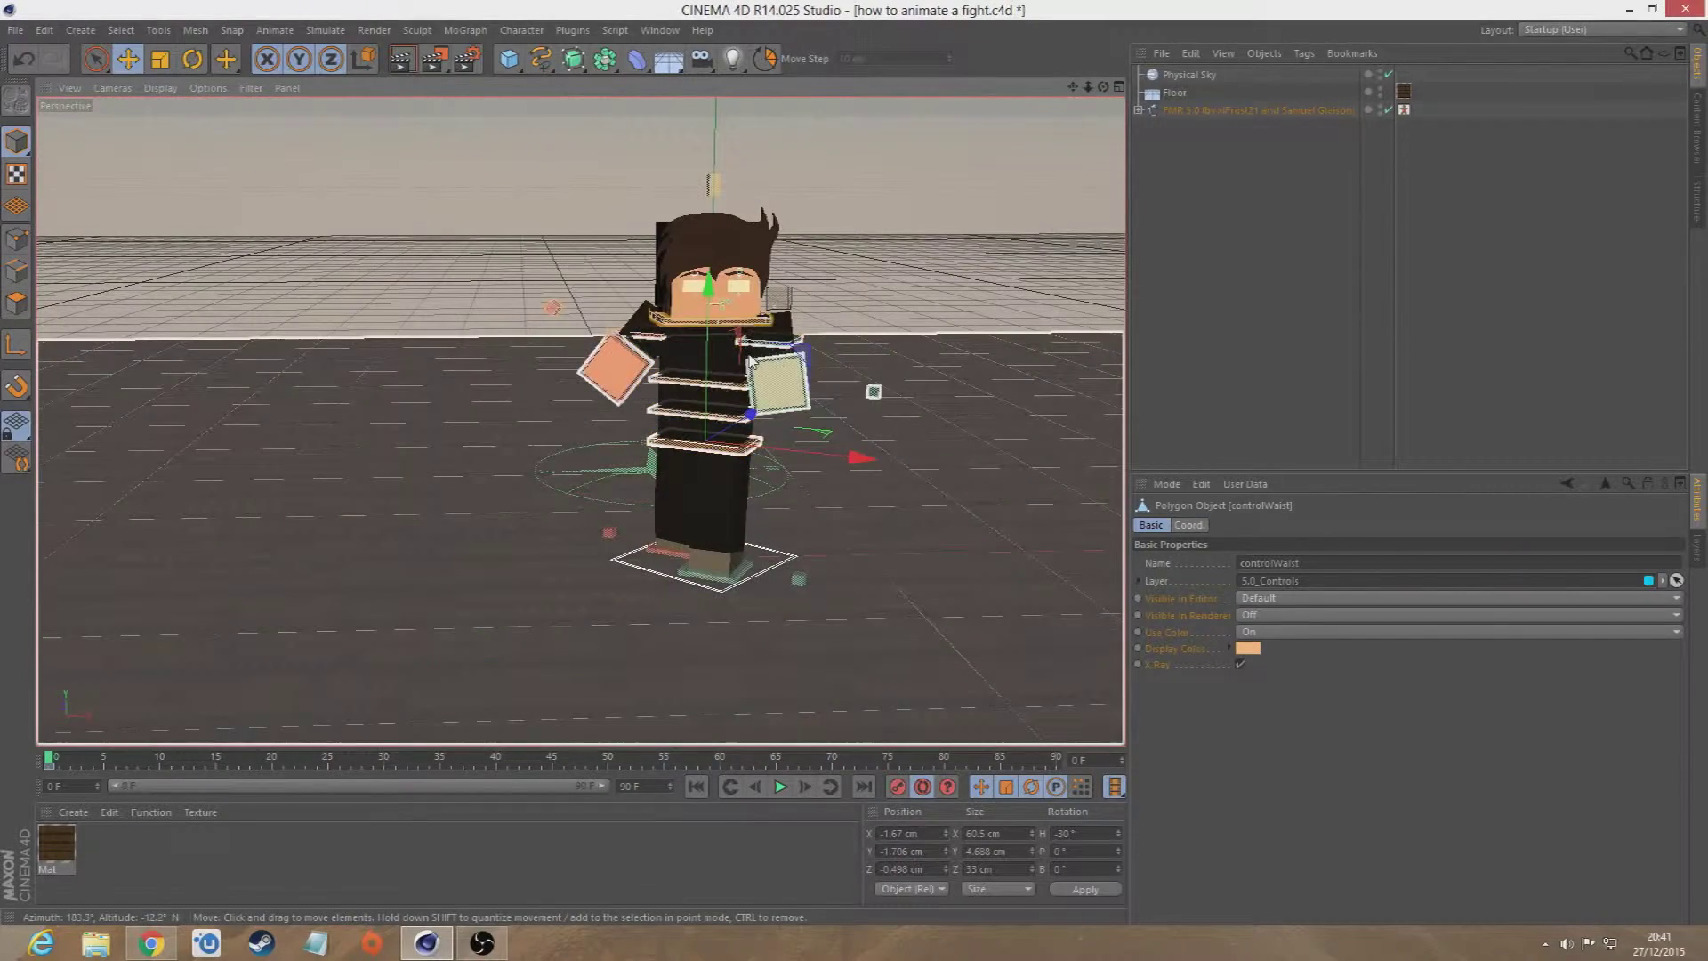
scroll(763, 428, "up", 3)
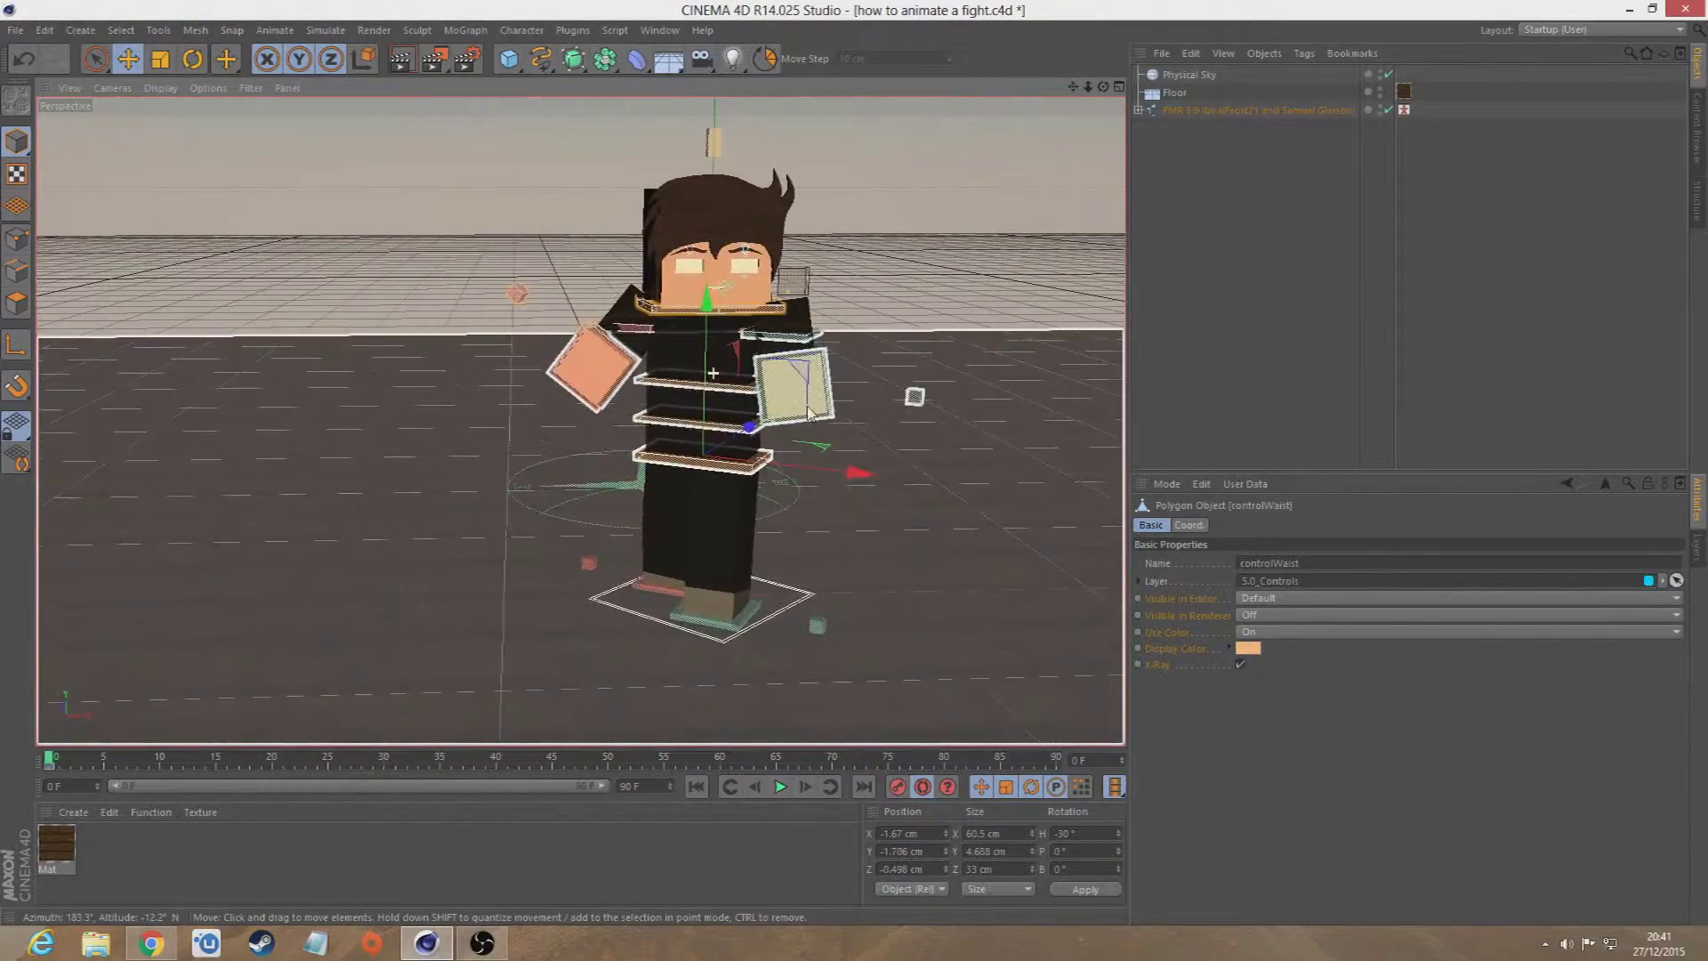
left_click_drag(837, 359, 797, 379)
key("ctrl+z")
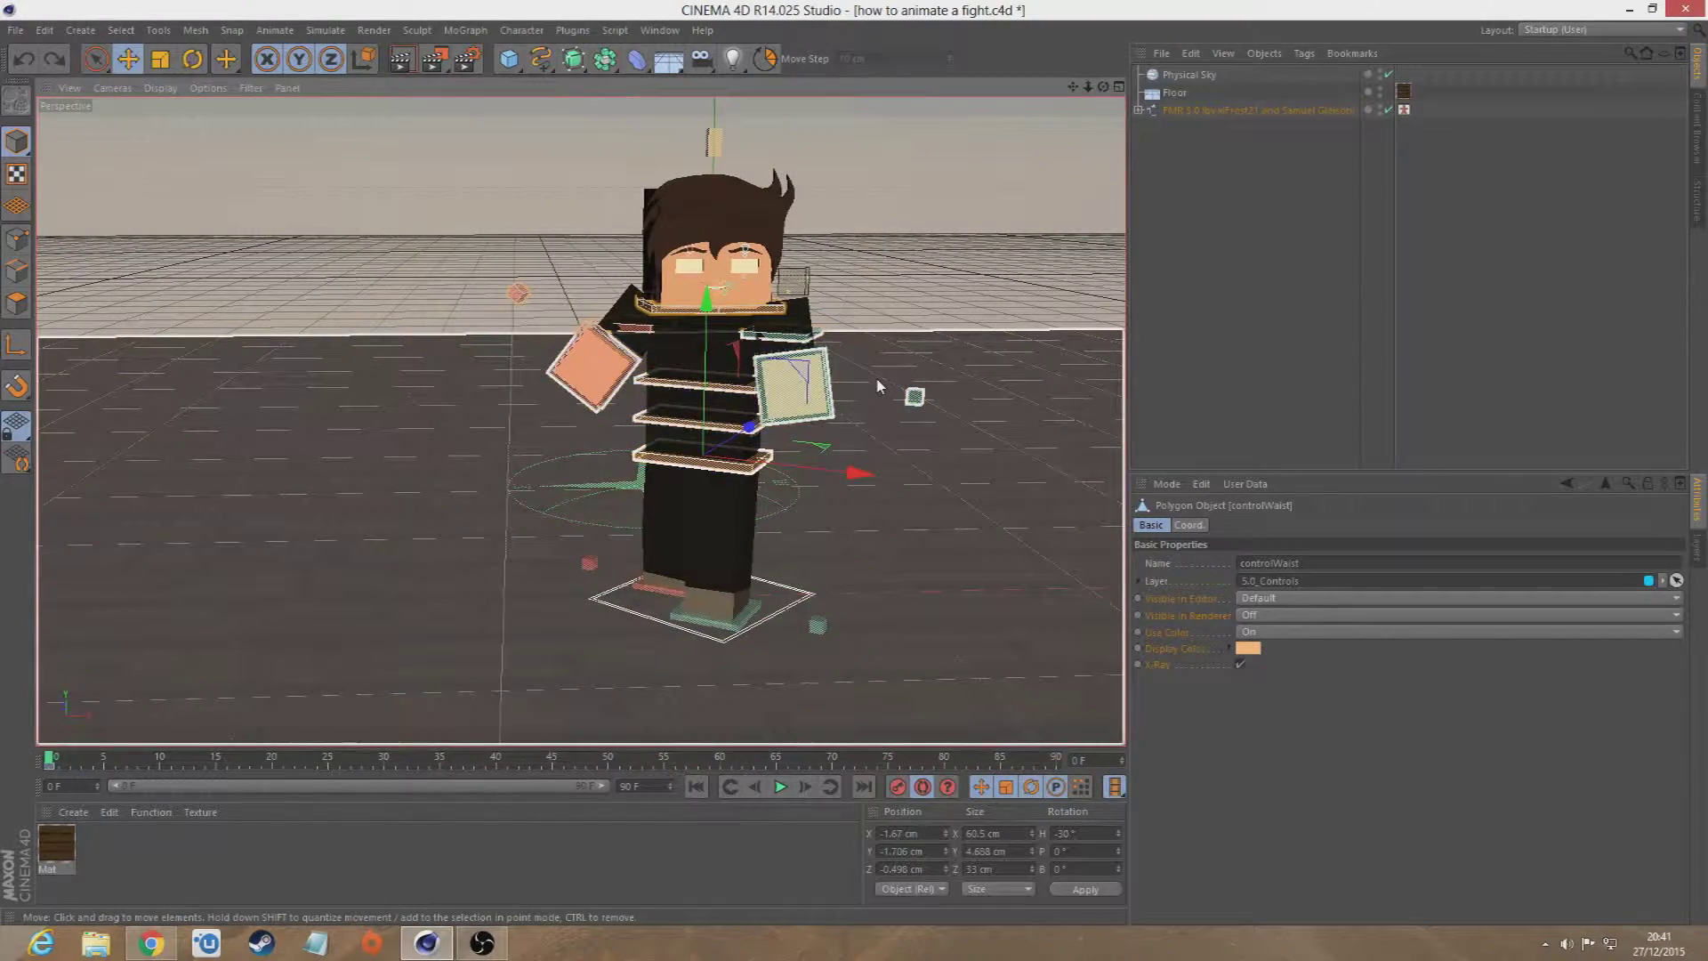
mouse_move(877, 384)
left_mouse_down("alt")
mouse_move(839, 400)
mouse_move(842, 374)
mouse_move(876, 359)
left_mouse_up("alt")
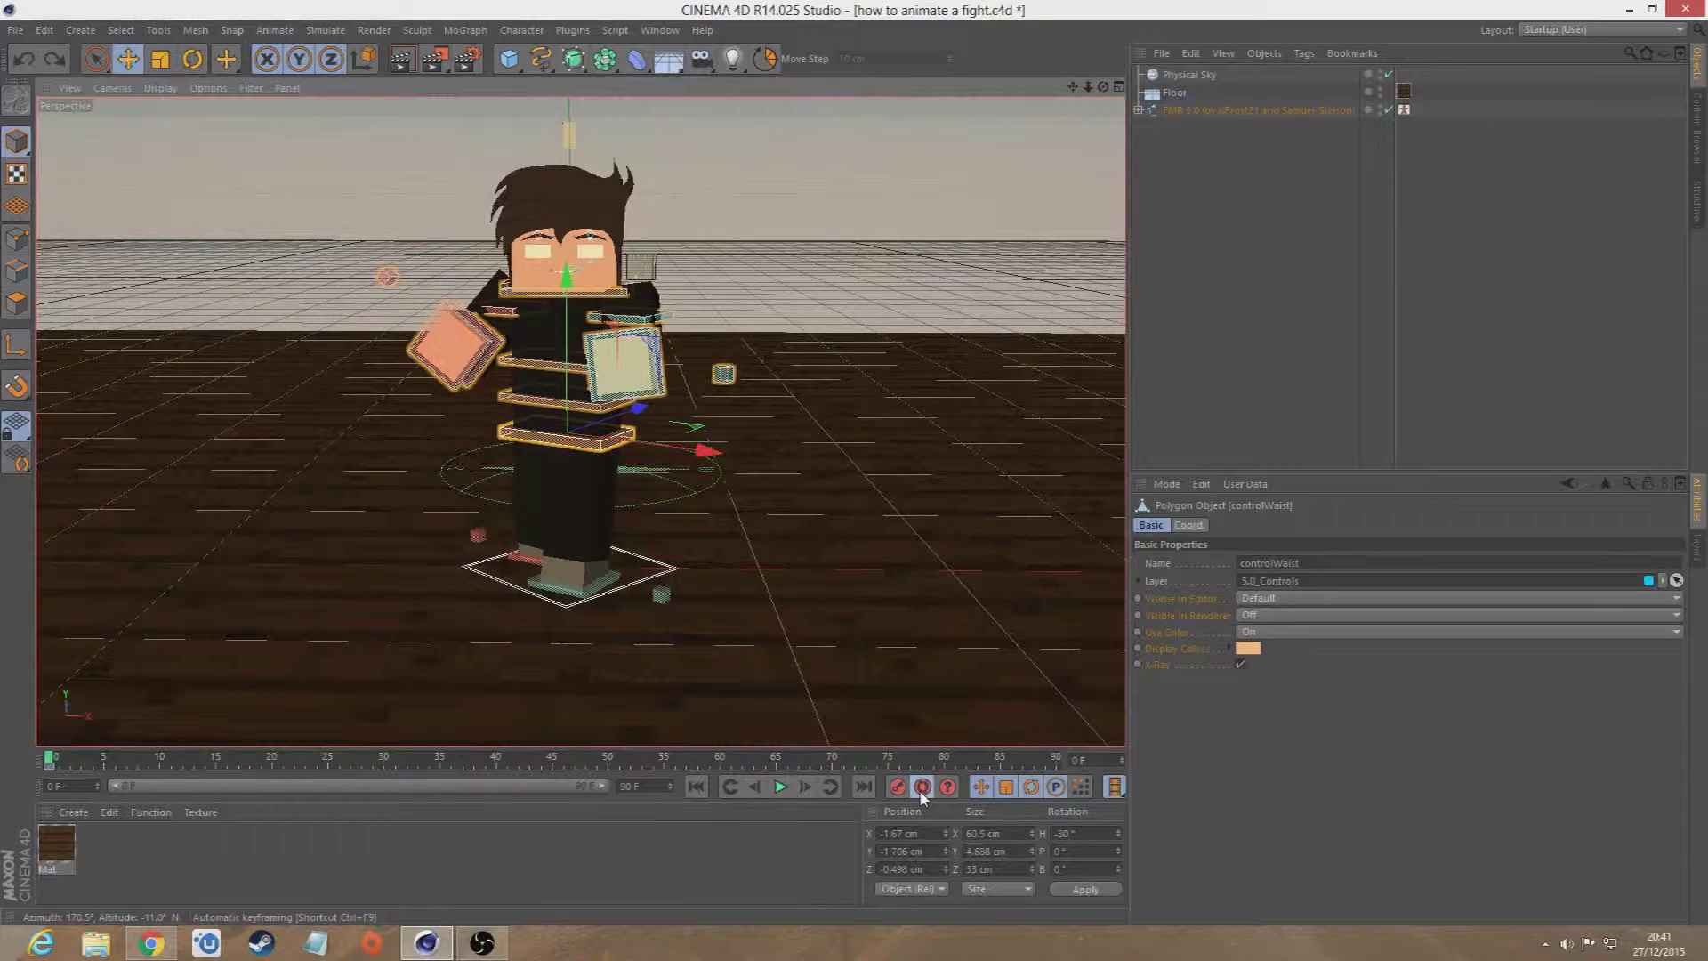
- Open the character rig's Visual Selector tag in a floating window beside the character and clear the current selection
double_click(1404, 110)
left_click_drag(1286, 253, 1131, 76)
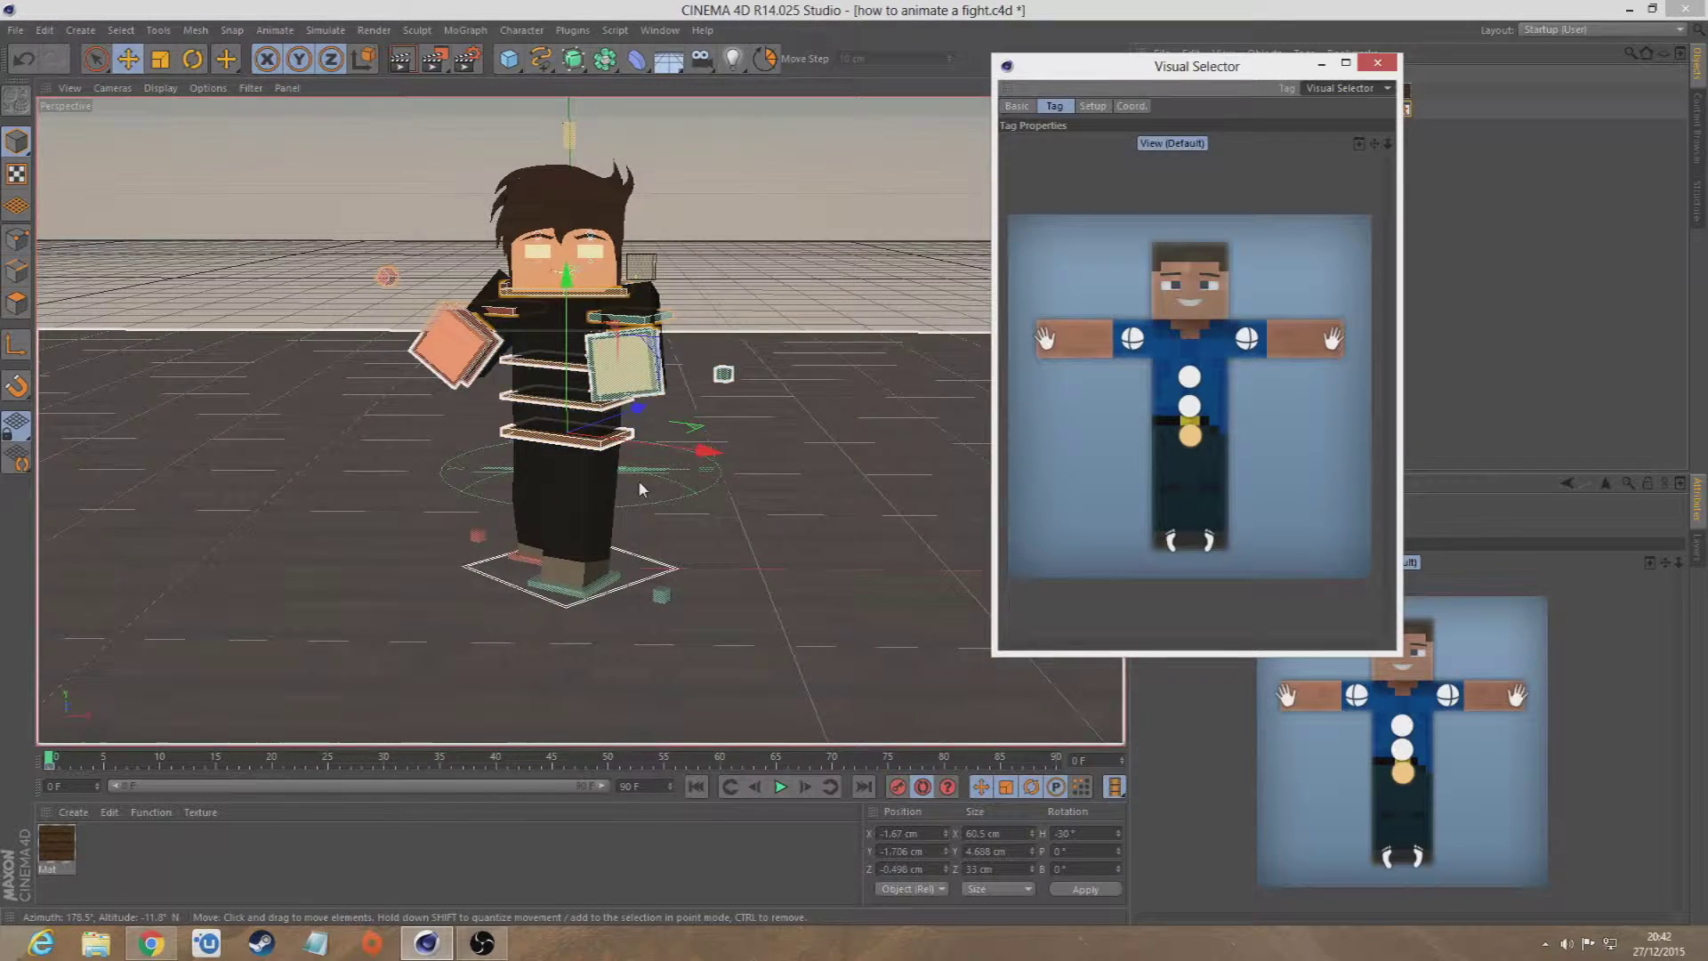
left_click(1577, 426)
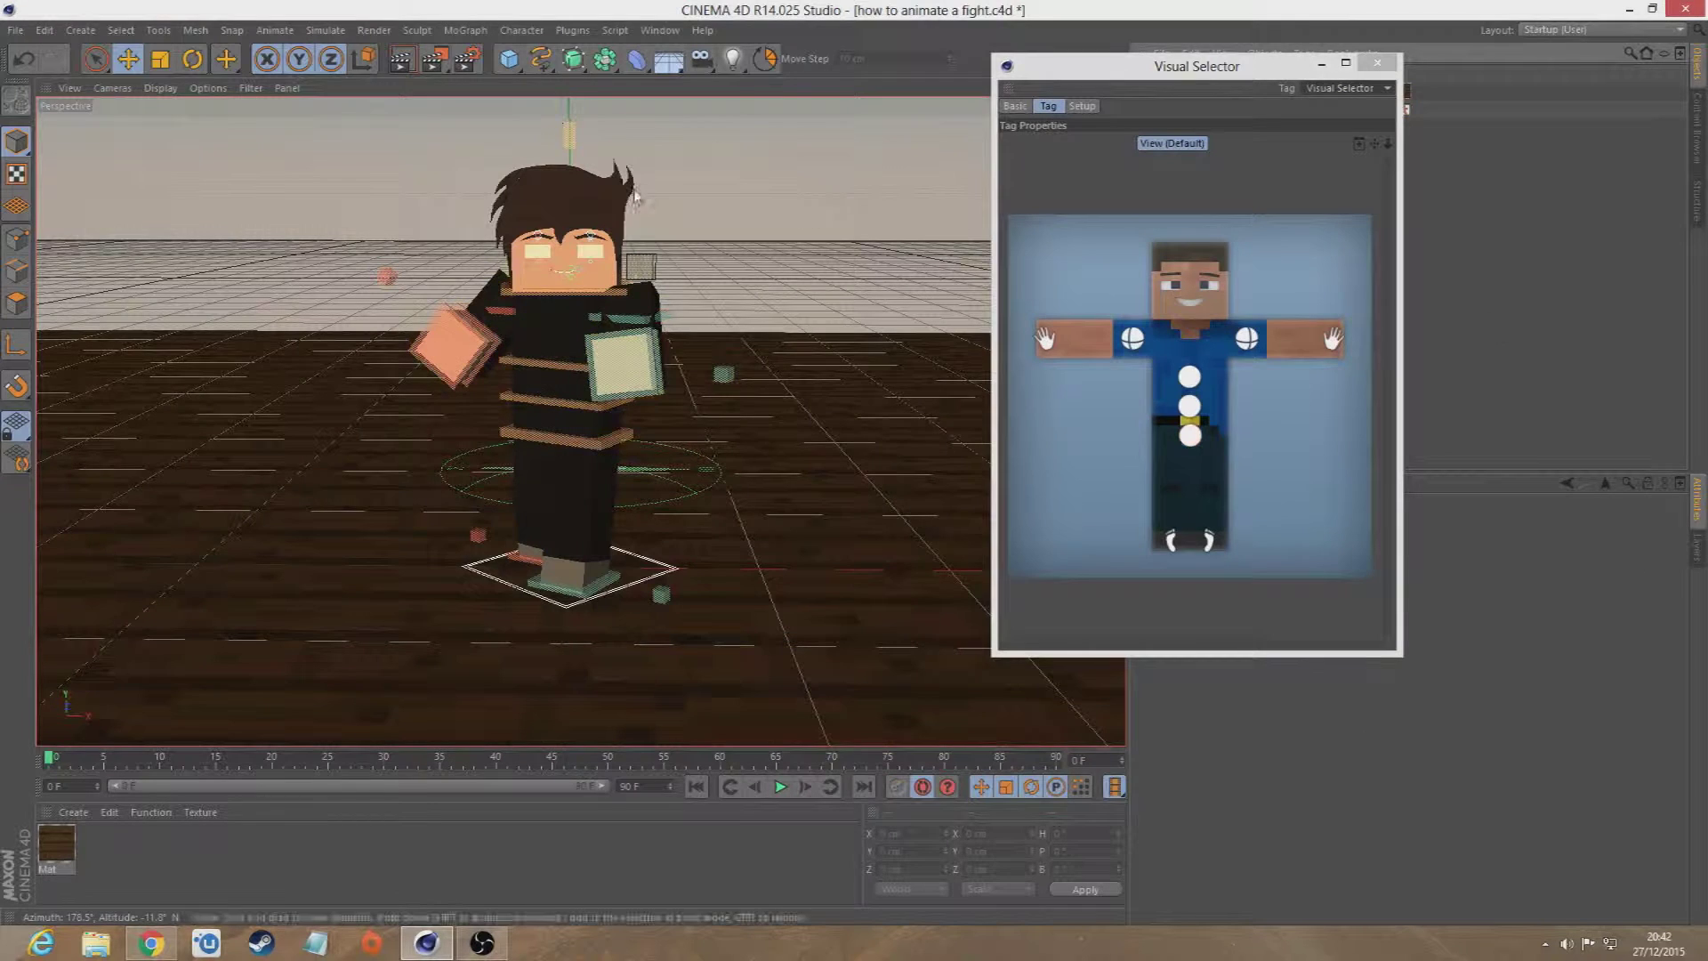
left_click_drag(1198, 78, 1258, 68)
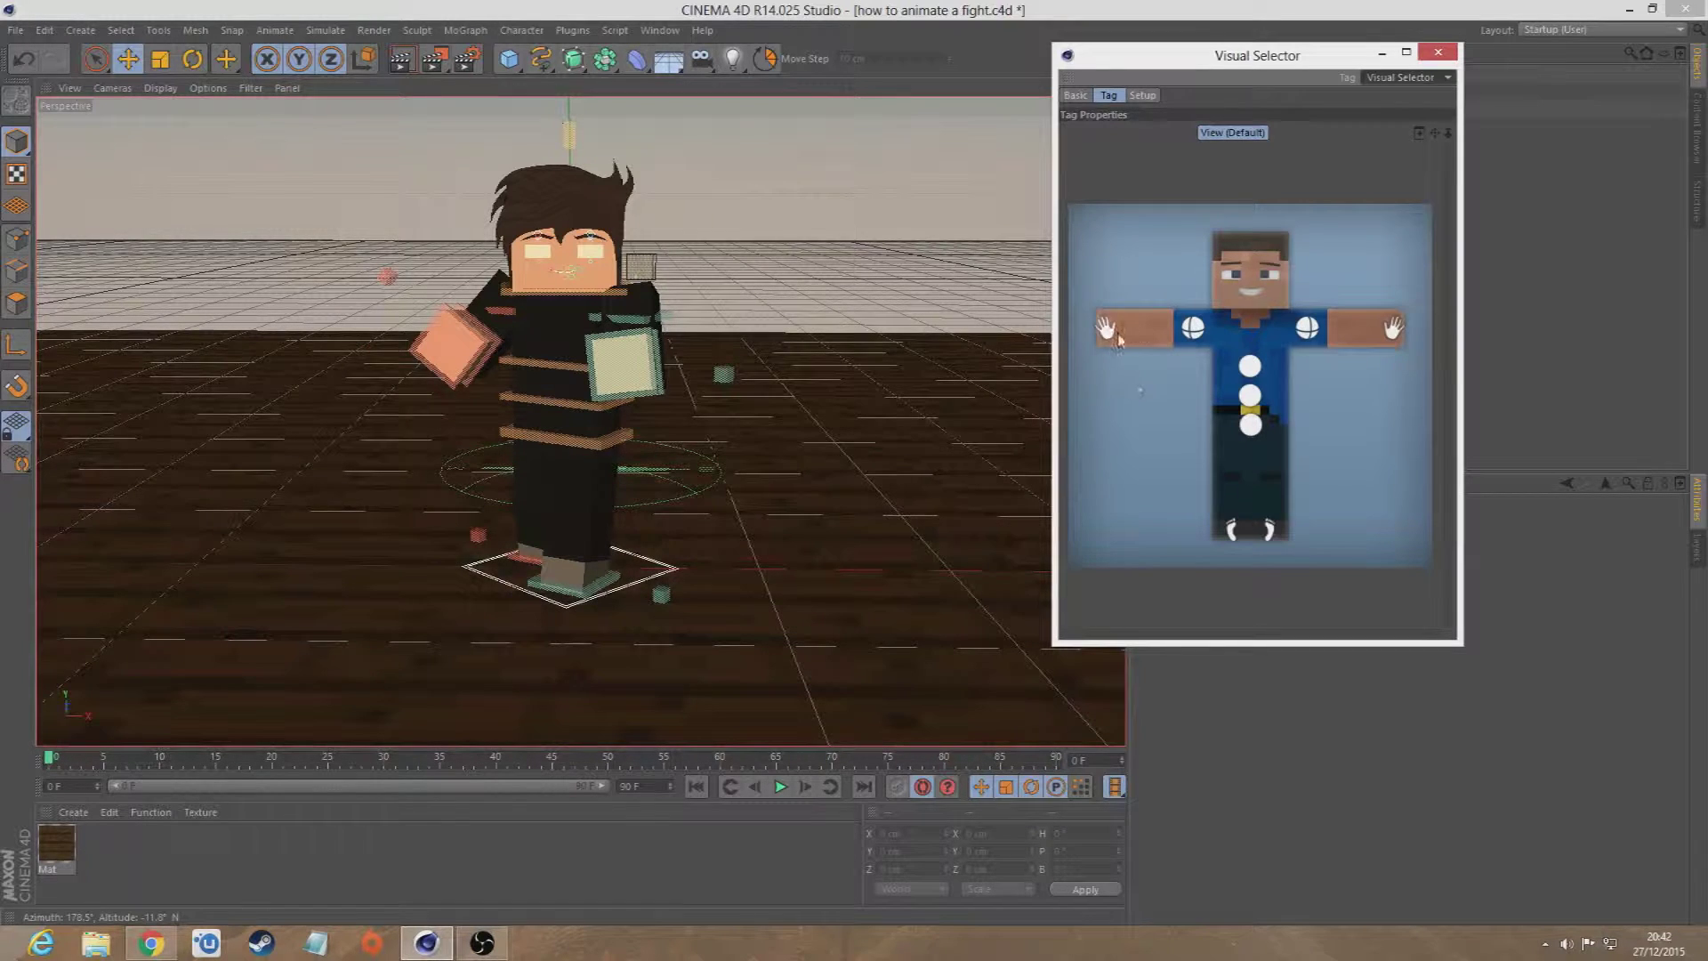
- At frame 10, move the pink hand control outward along its own Z axis to about -62.2 cm
left_click(1106, 329)
left_click(160, 757)
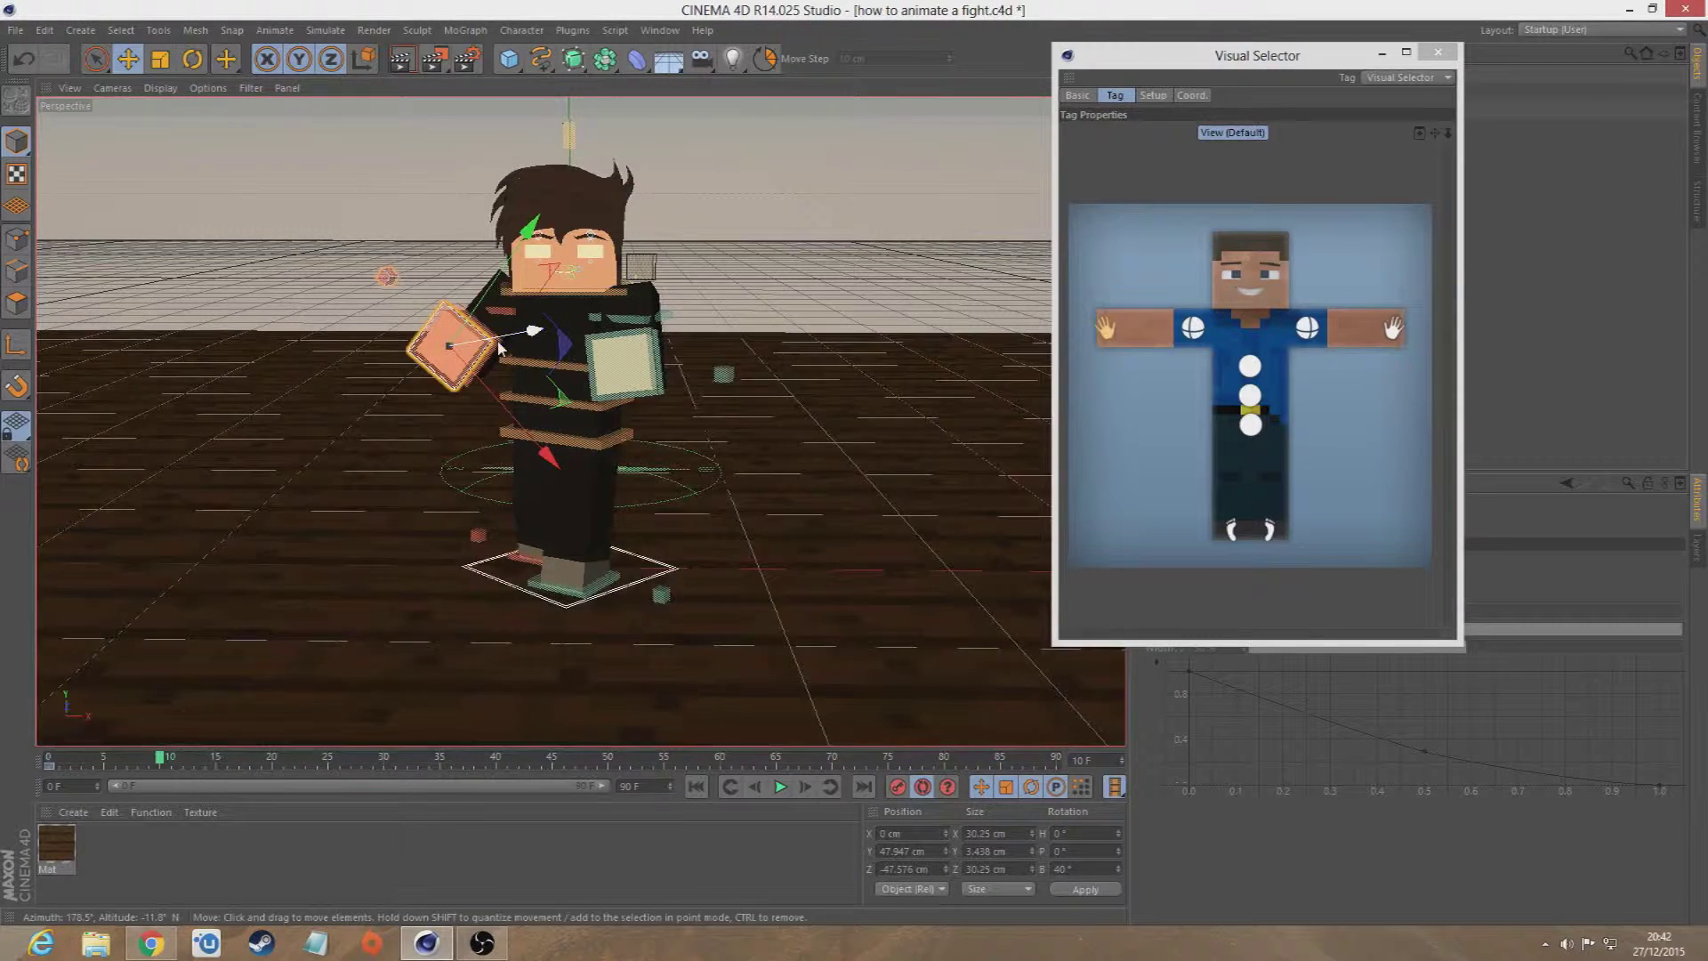
left_click_drag(534, 333, 517, 343)
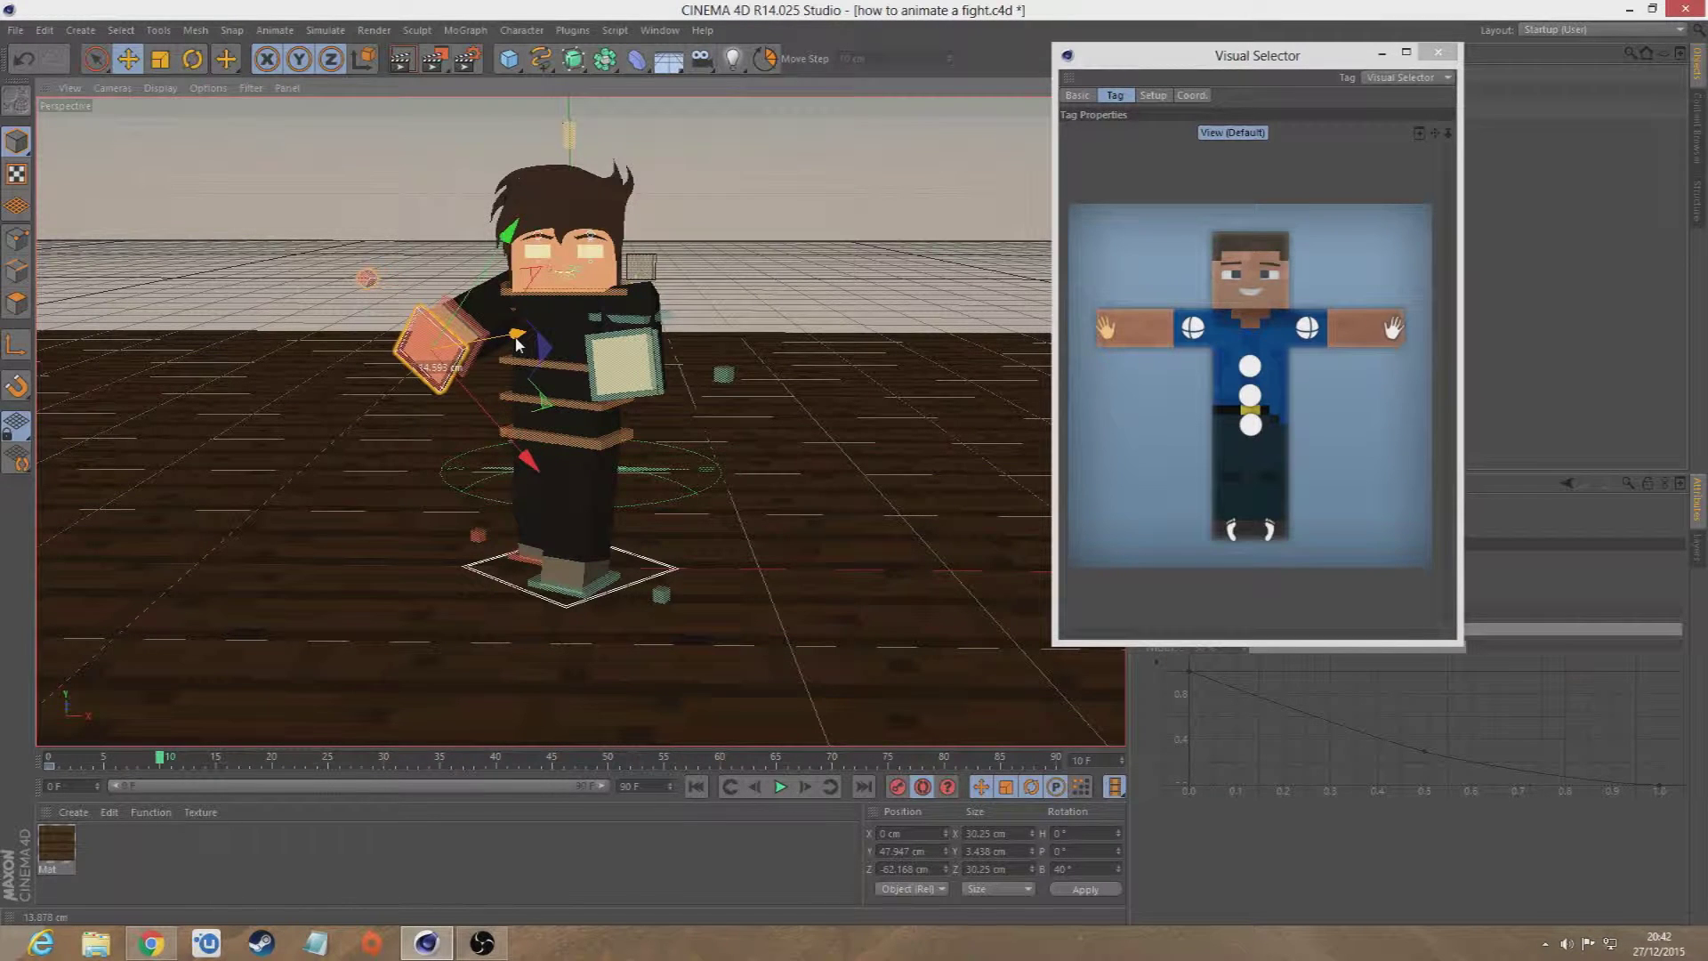
- Move the Visual Selector clear of the viewport and set the waist control's heading rotation to 0° at frame 10
left_click_drag(1089, 63, 1295, 94)
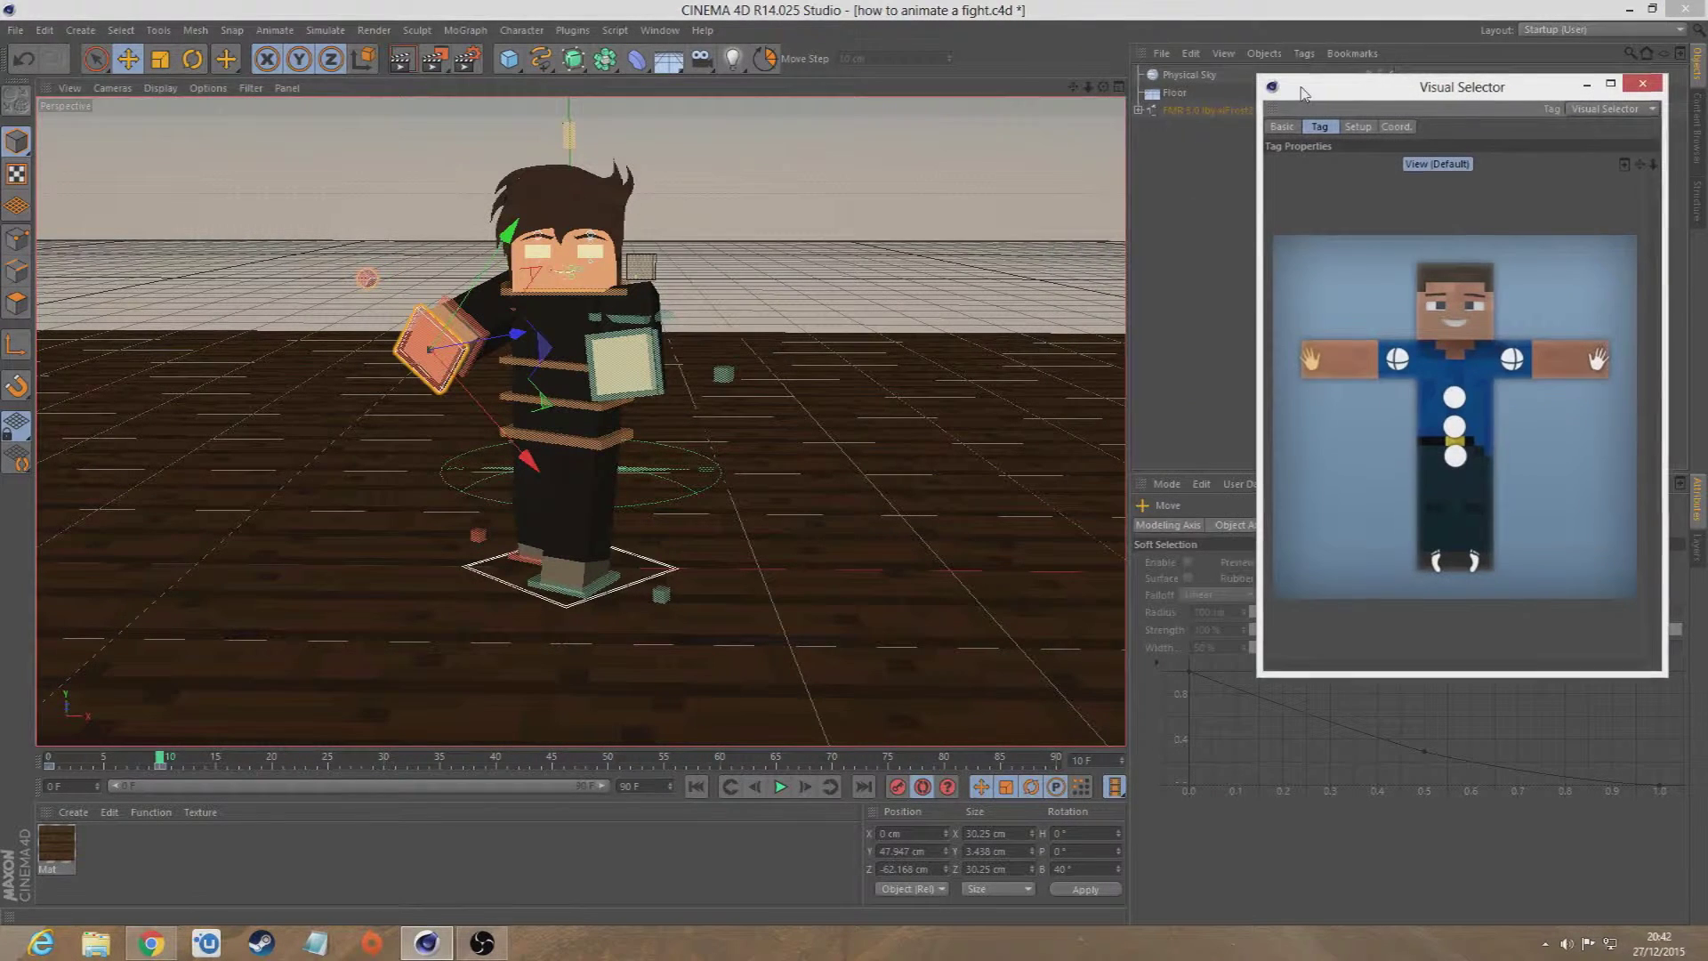
left_click(1456, 456)
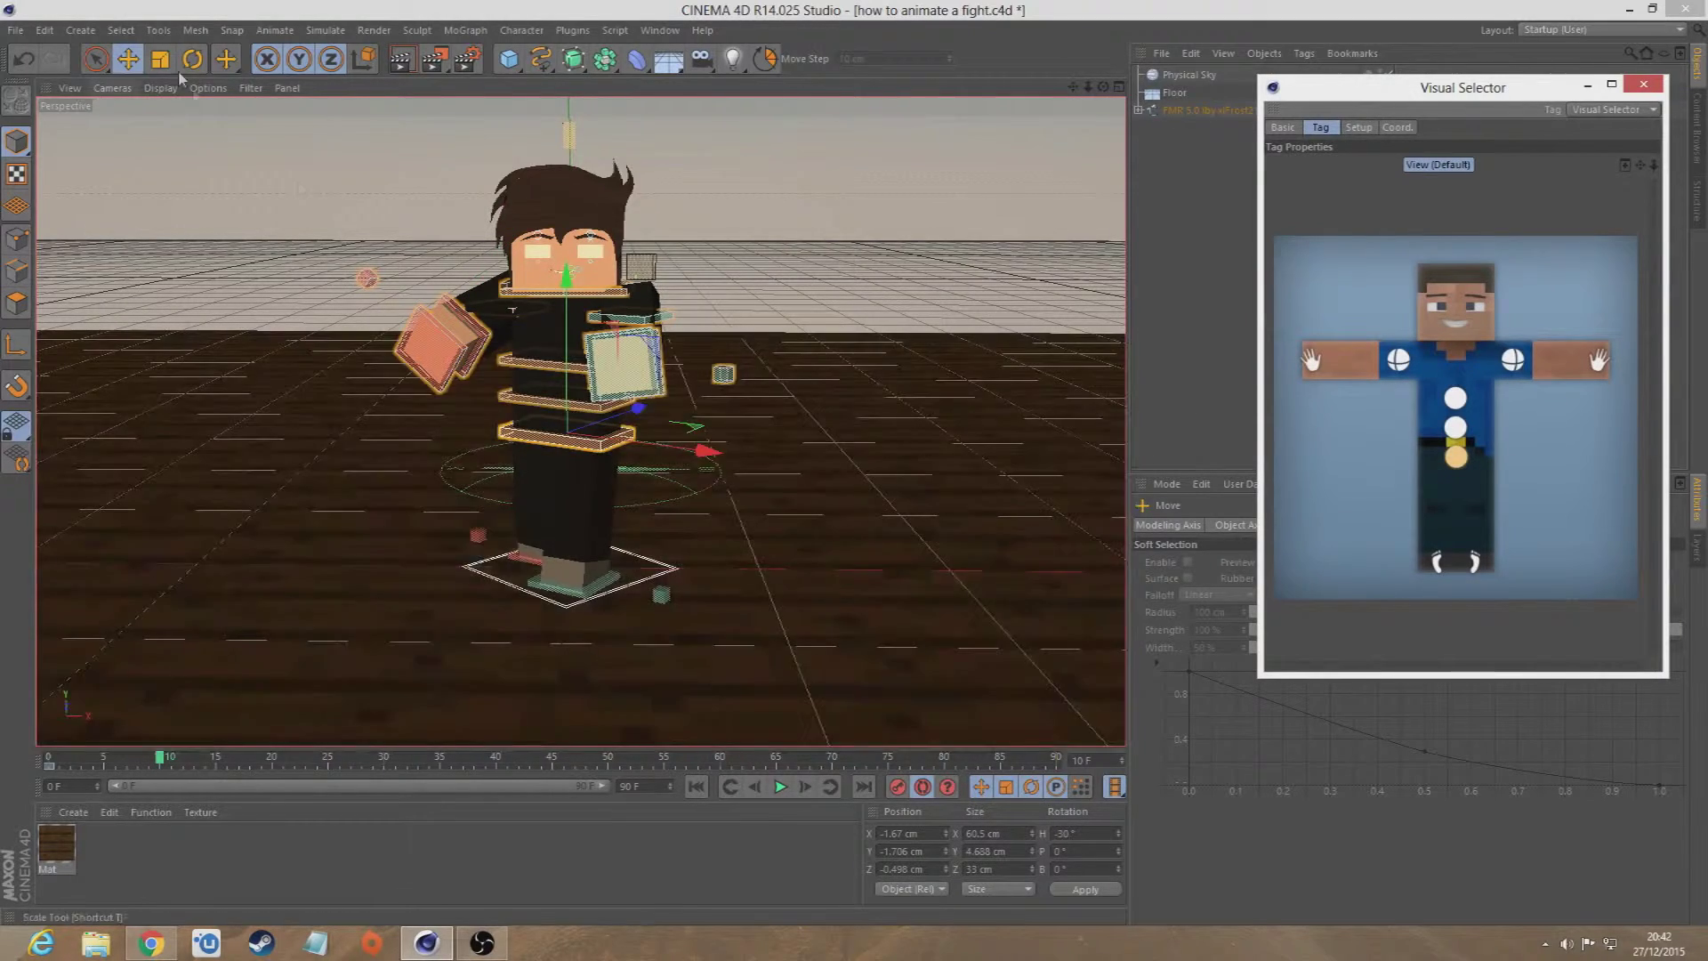
key("r")
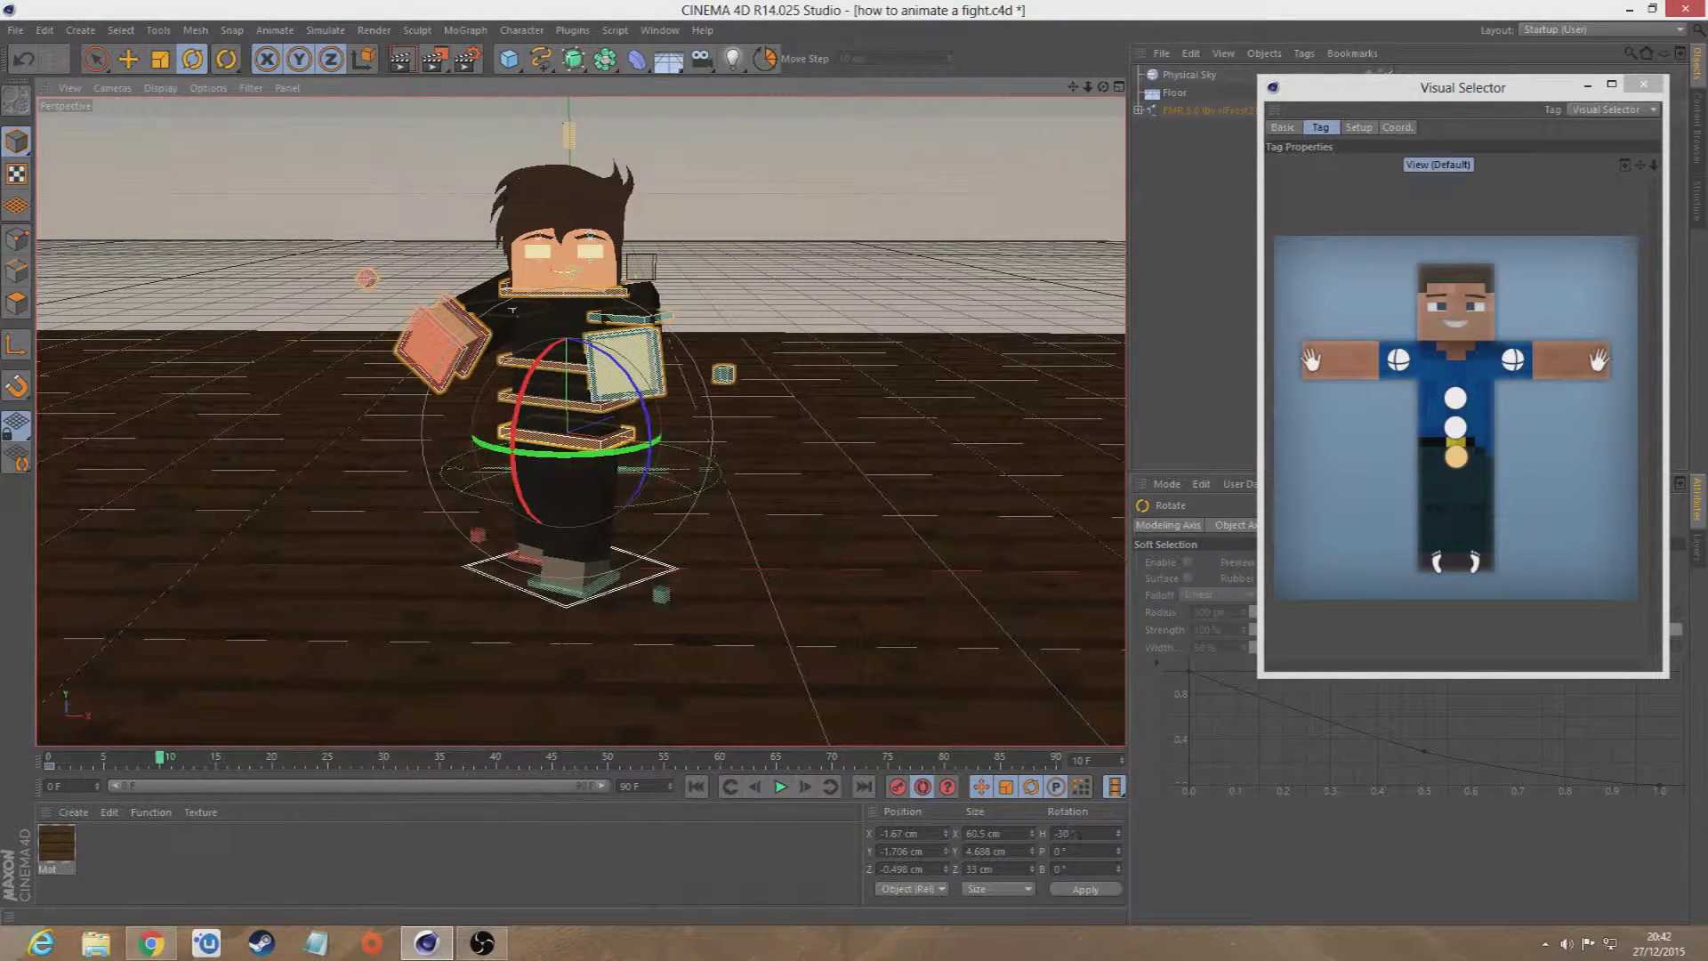
left_click(1065, 833)
type("90")
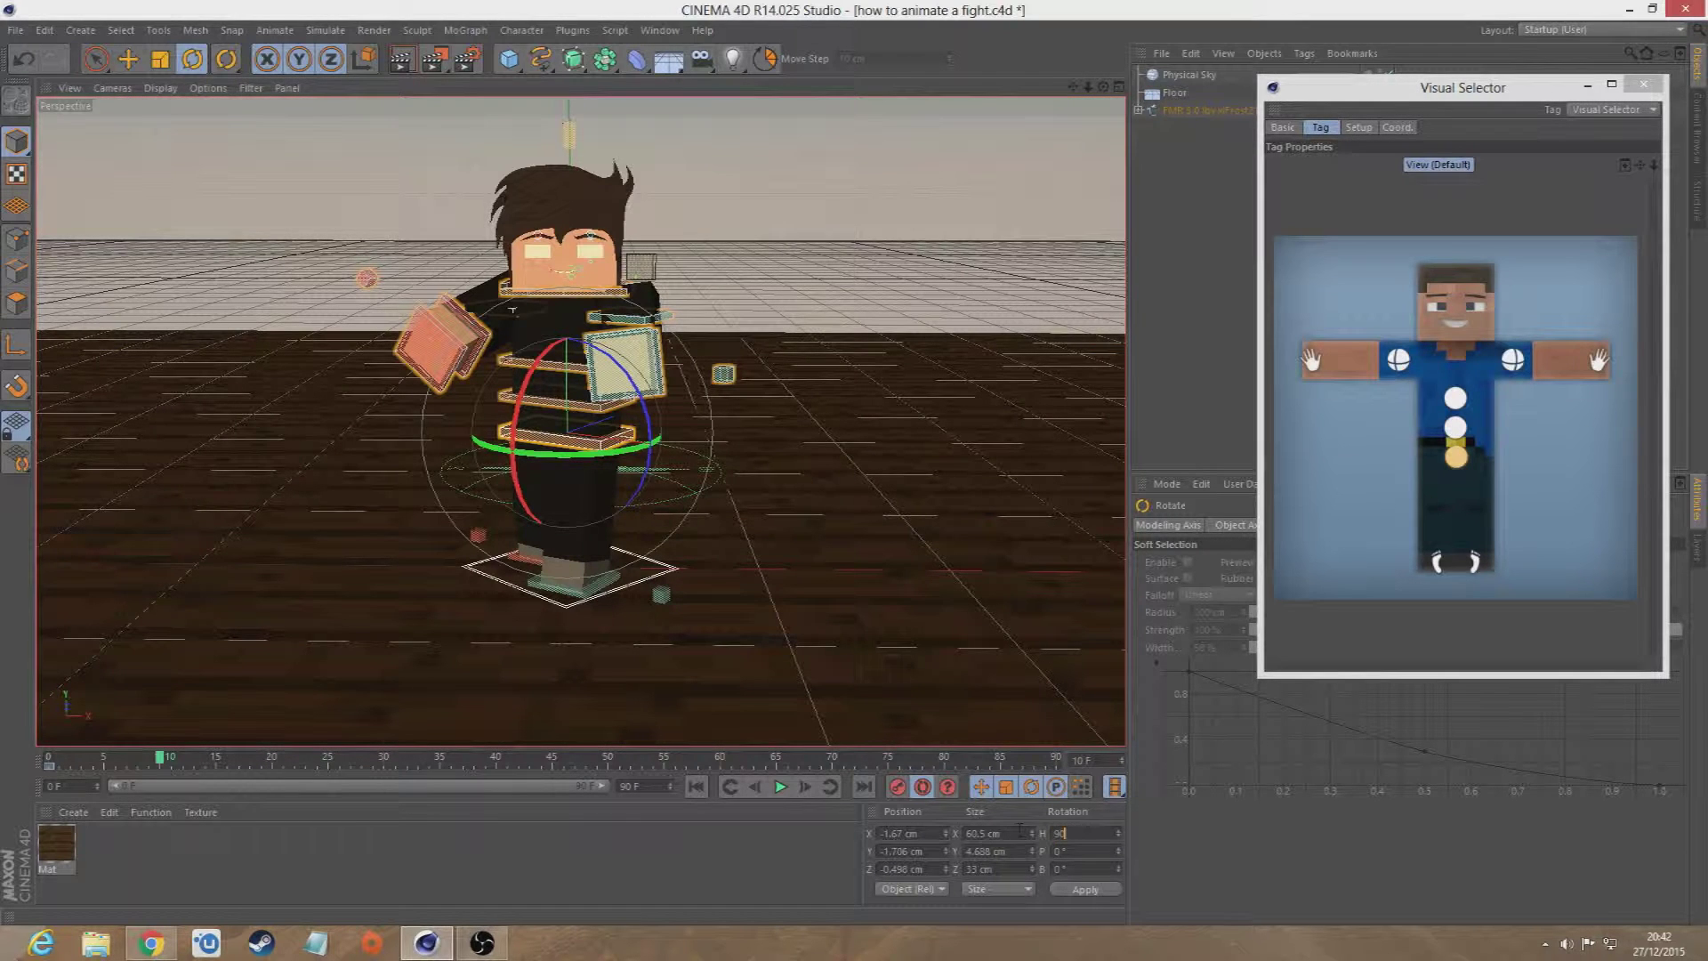
key("Return")
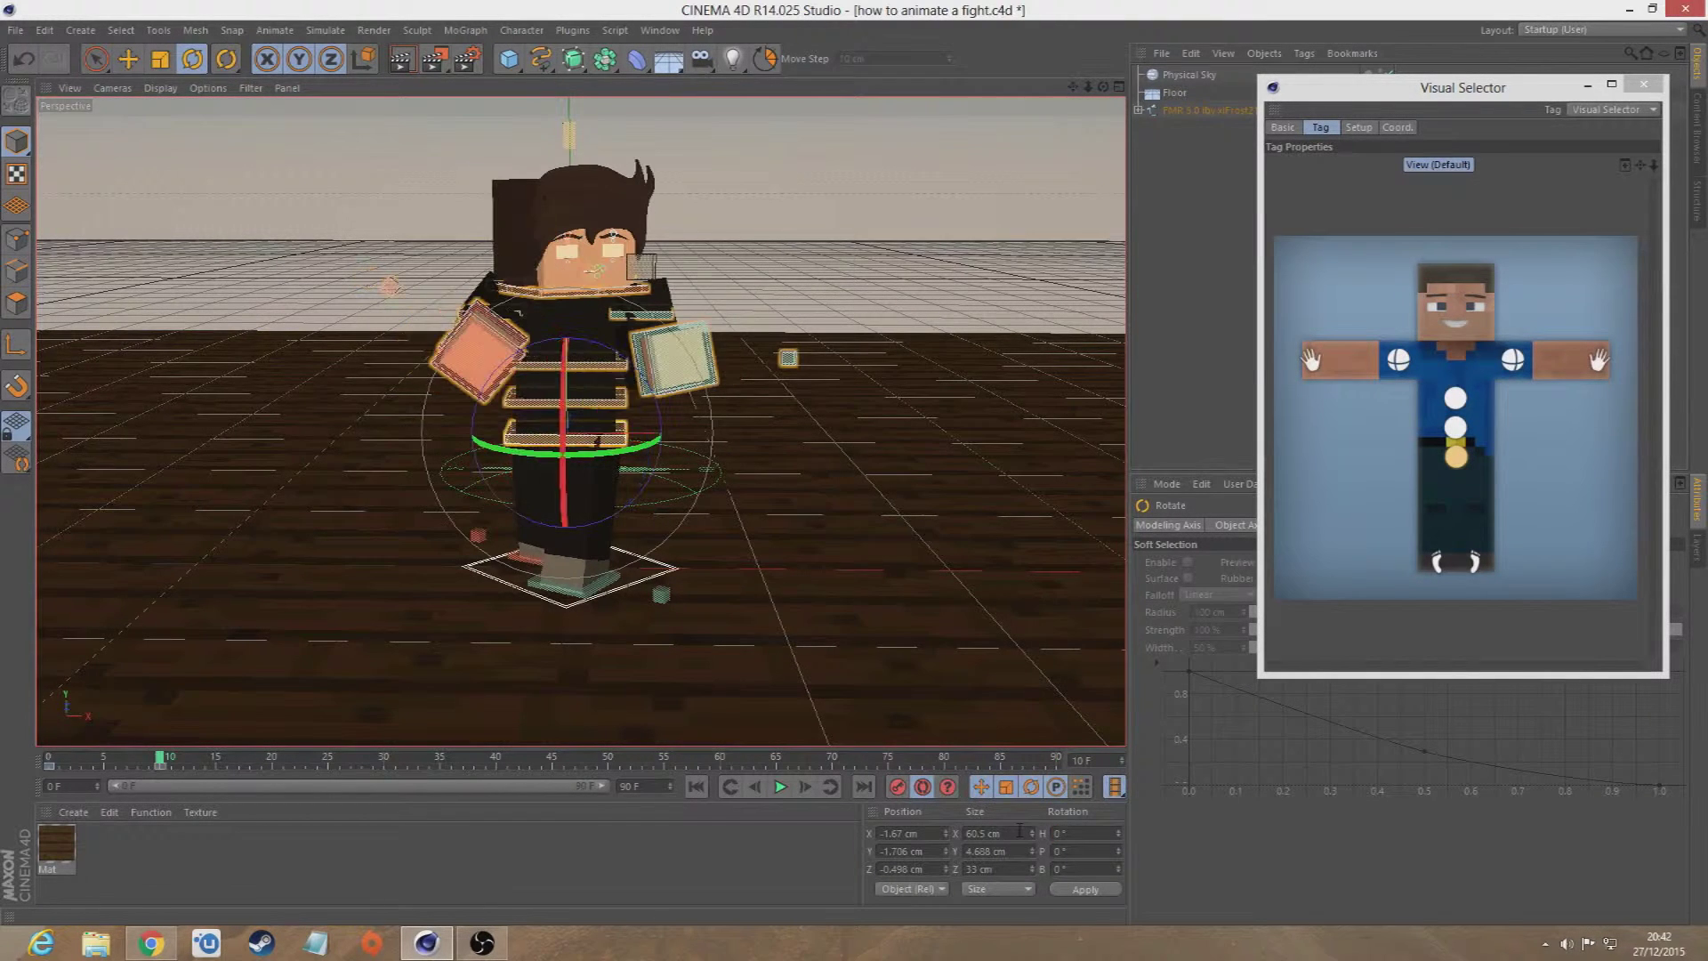
- Set the head control's heading rotation to 0° at frame 10
left_click(589, 291)
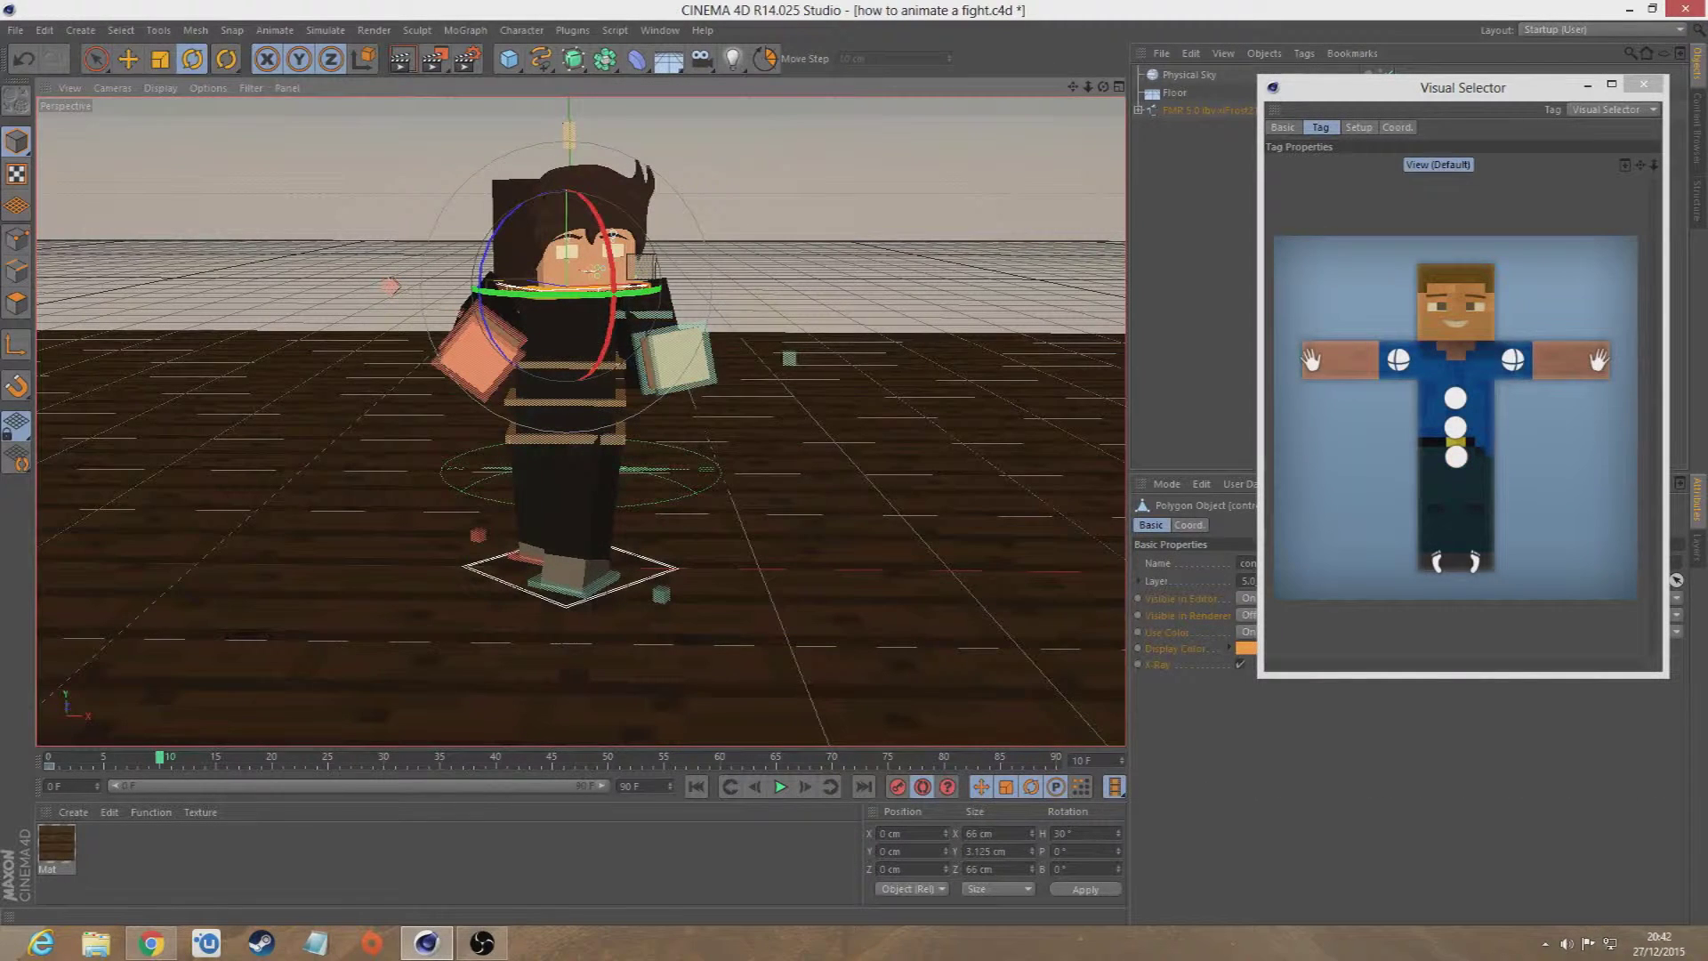
left_click_drag(1076, 834, 961, 839)
type("0")
key("Return")
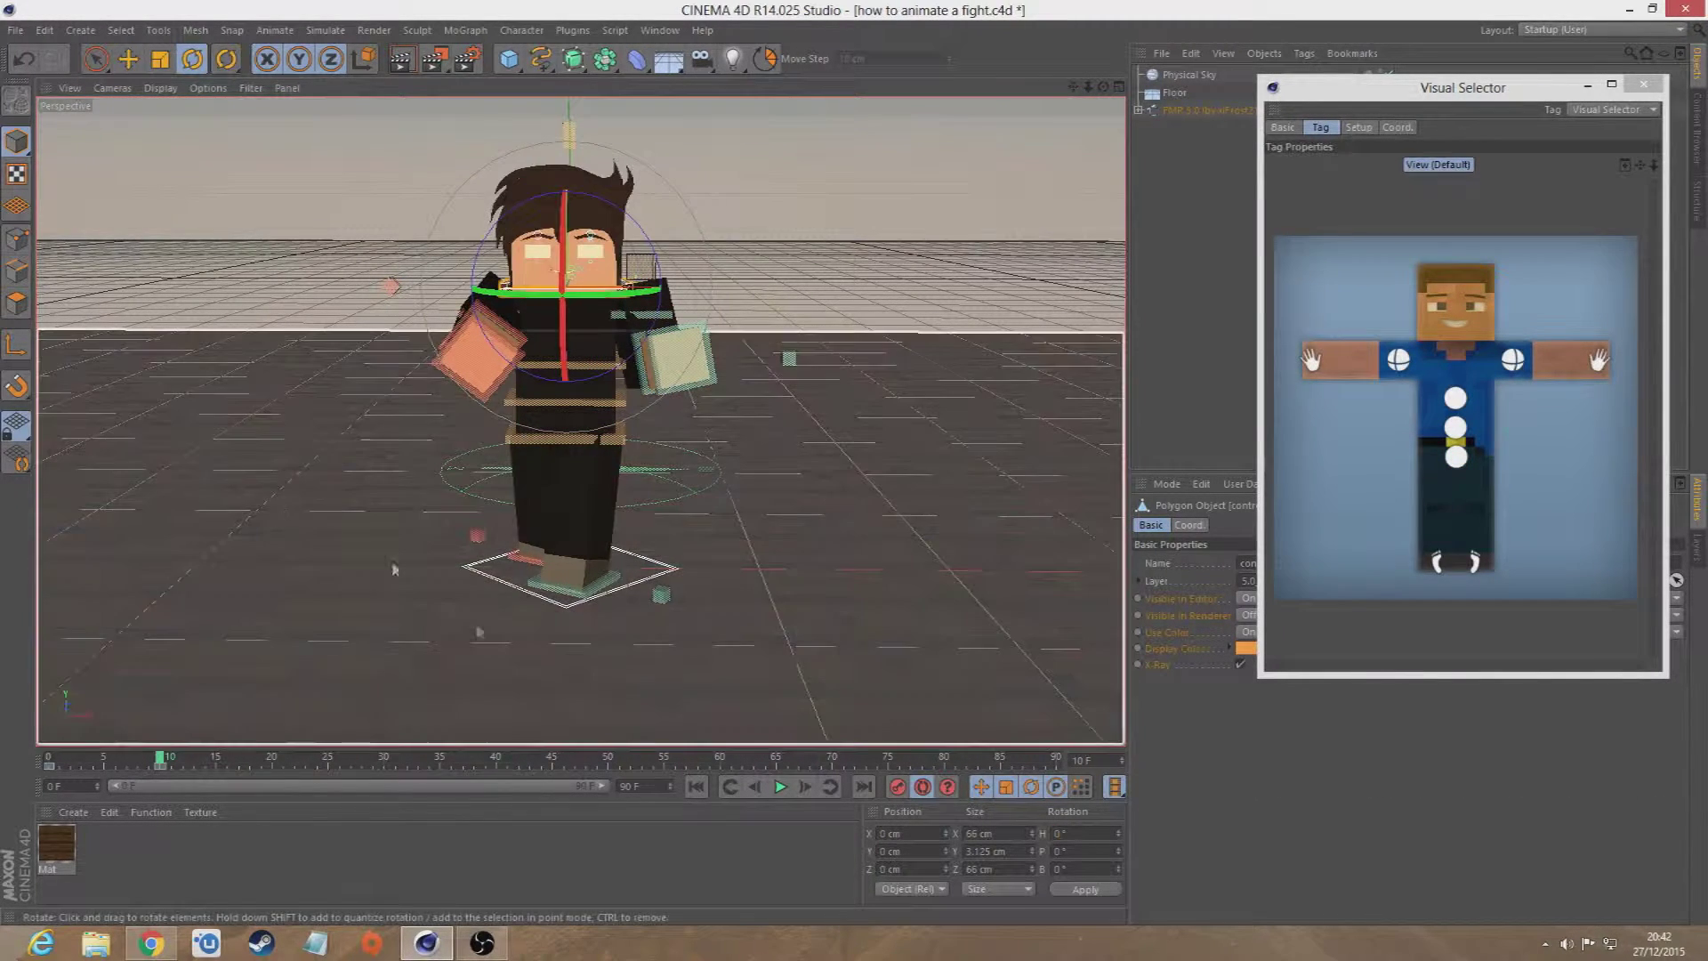
- Raise the pink hand control along the world axes at frame 10, to about Y 60.8 cm and Z -64.3 cm
left_click(472, 366)
left_click(128, 59)
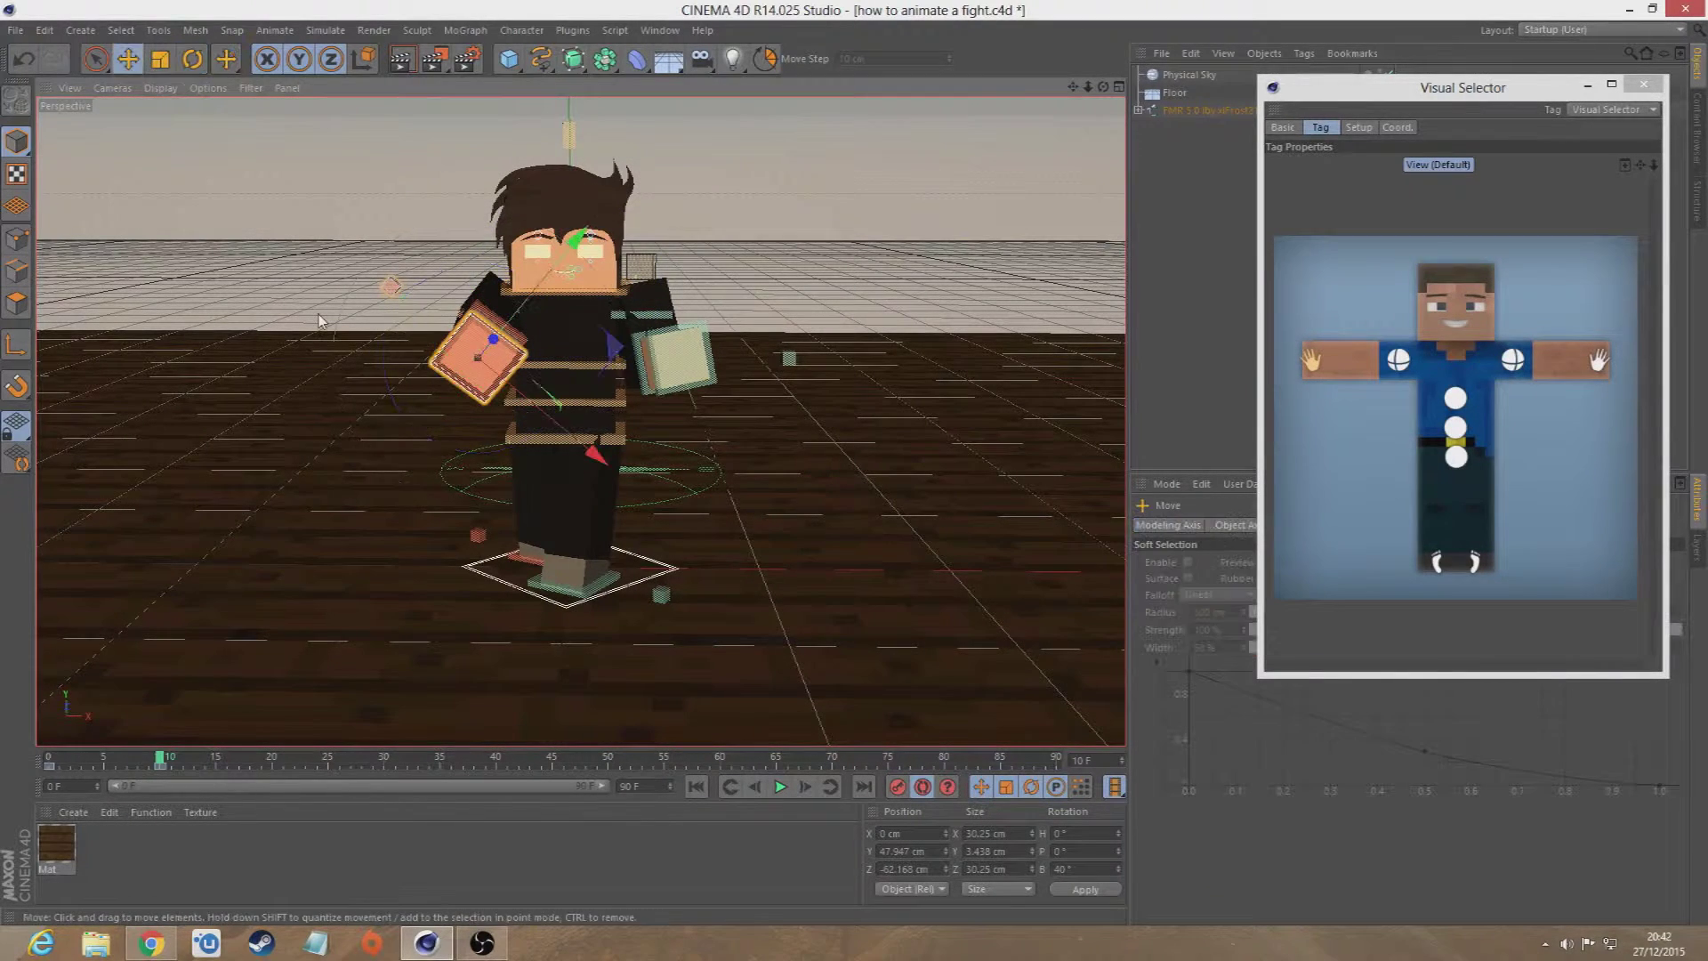
left_click_drag(1103, 87, 788, 246)
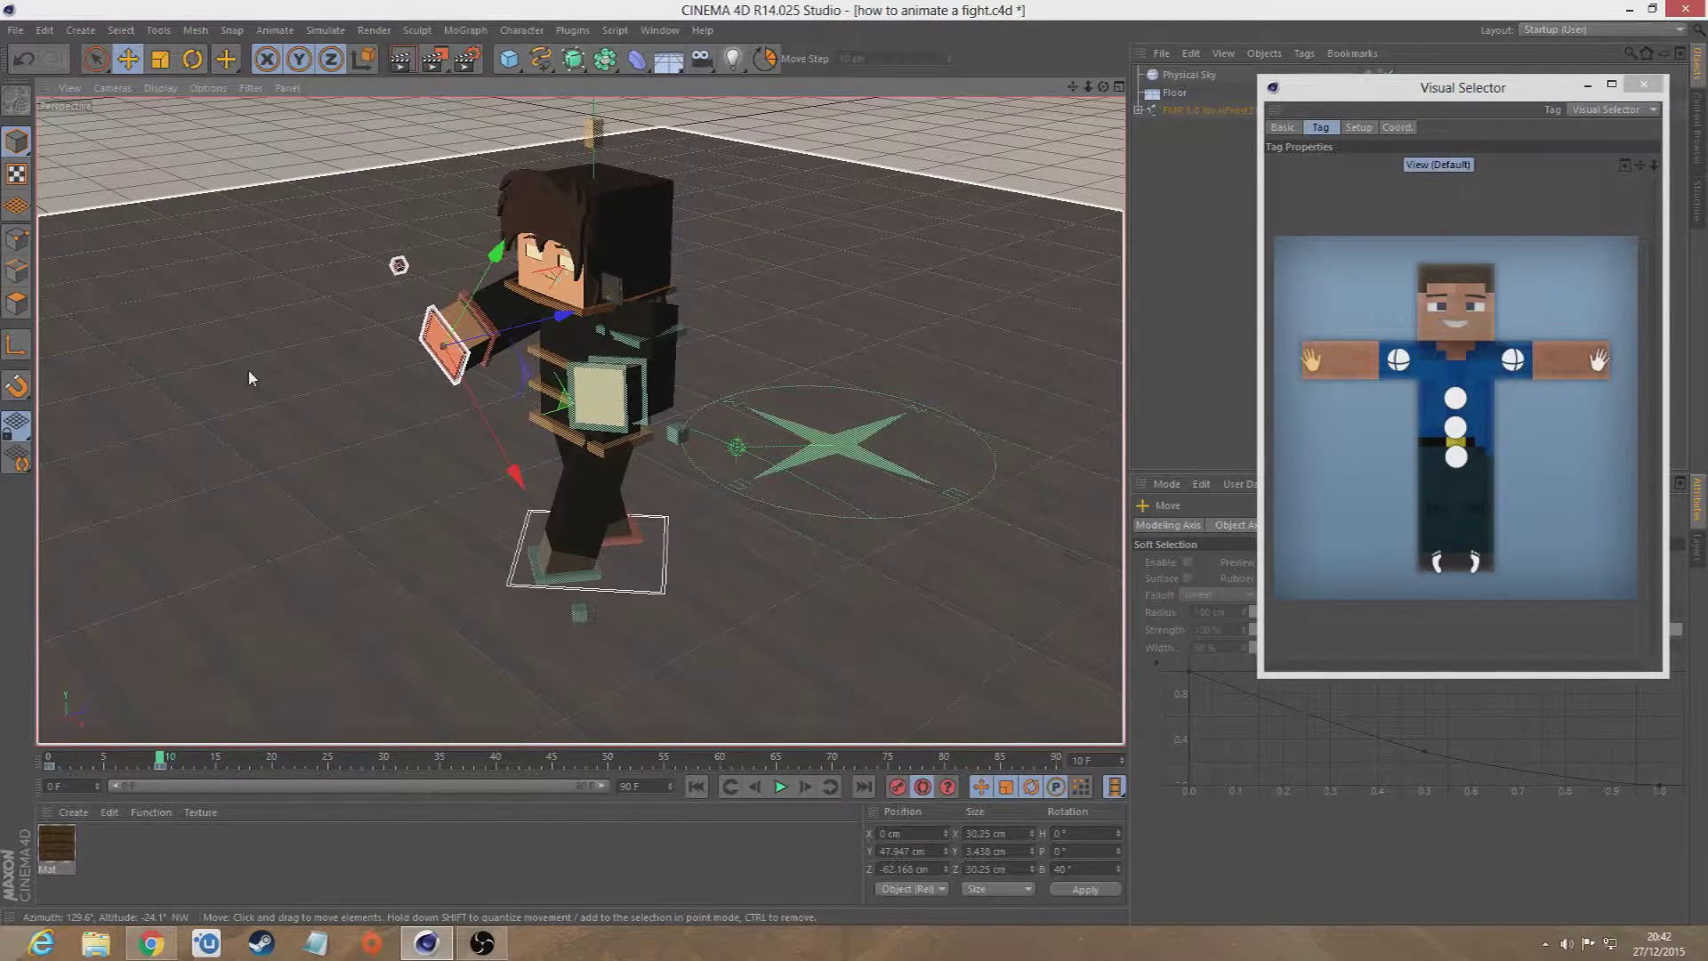
middle_click_drag(240, 371, 216, 329, "alt")
mouse_move(295, 362)
right_mouse_down("alt")
mouse_move(301, 408)
mouse_move(324, 370)
mouse_move(336, 255)
mouse_move(336, 377)
mouse_move(320, 340)
right_mouse_up("alt")
left_click_drag(318, 341, 687, 319, "alt")
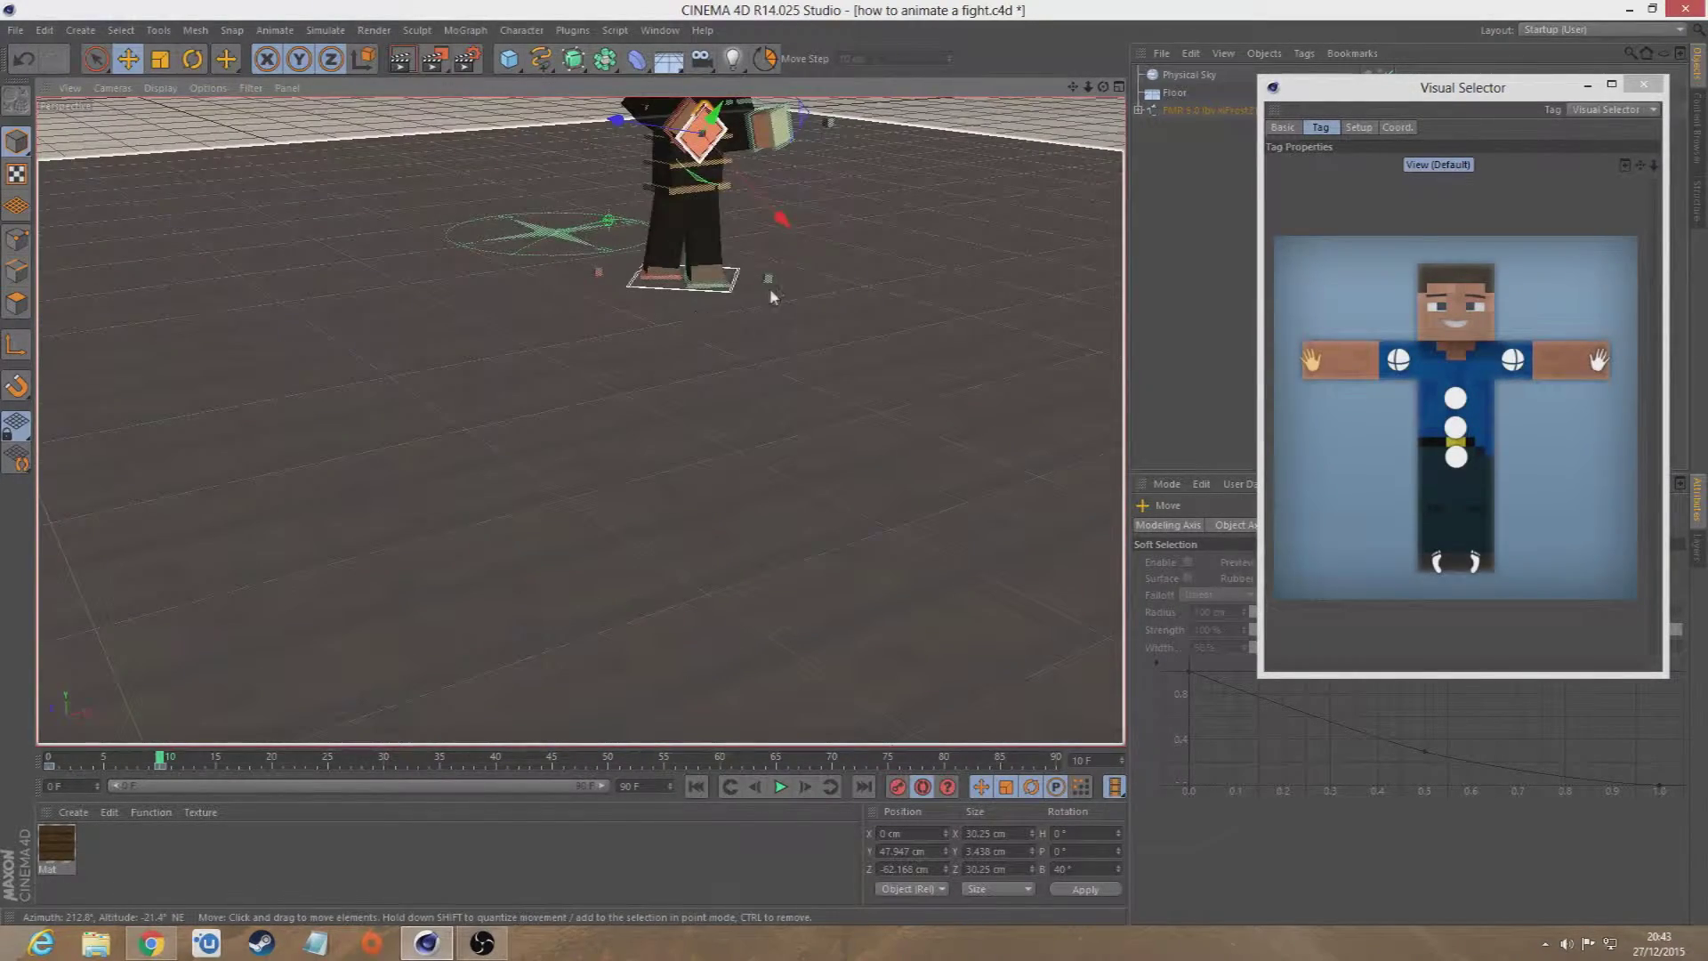
middle_click_drag(835, 234, 759, 433, "alt")
left_click_drag(758, 433, 634, 409, "alt")
right_click_drag(436, 396, 412, 355, "alt")
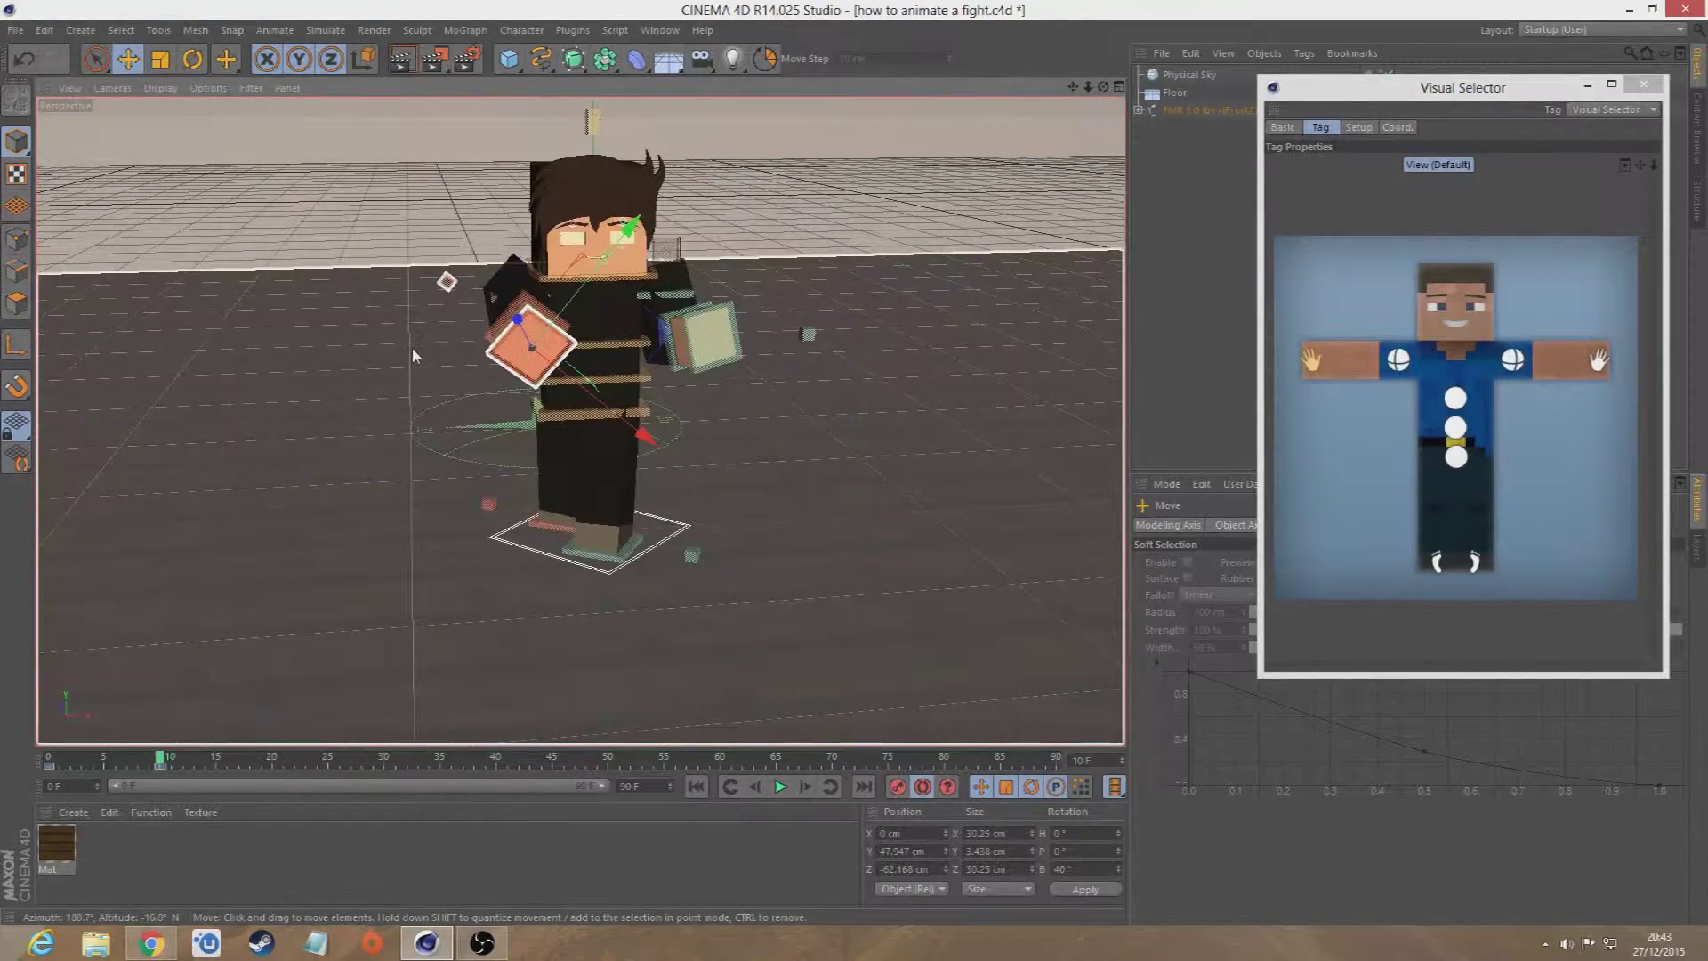
key("r")
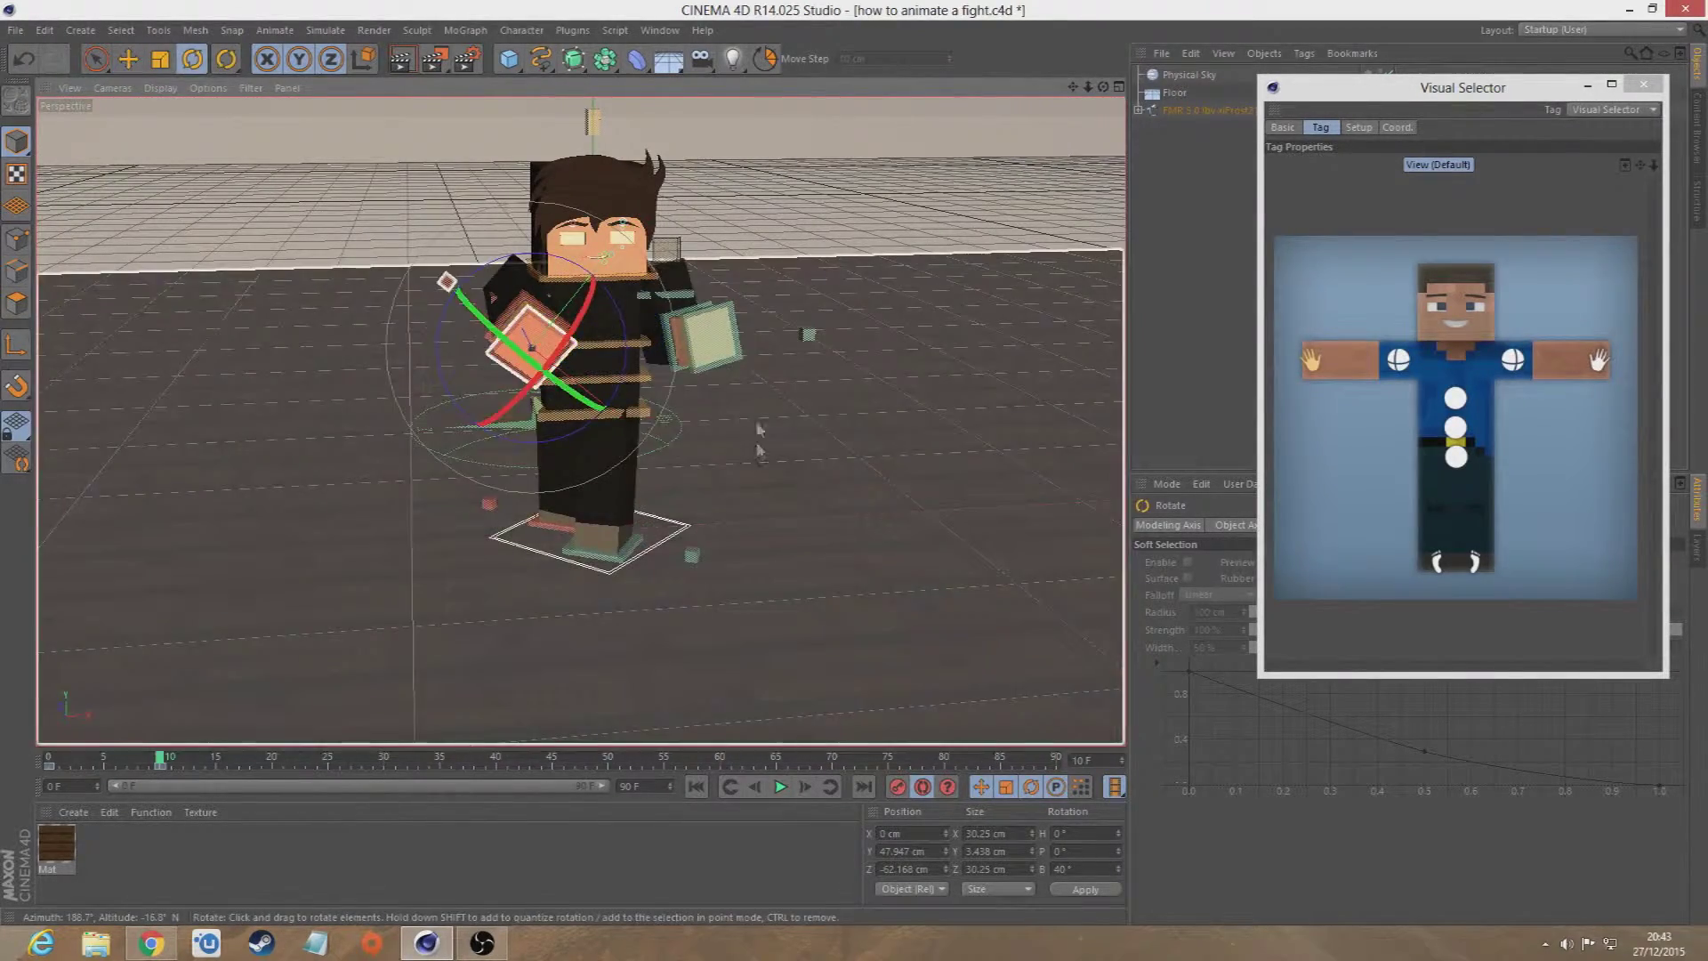
key("e")
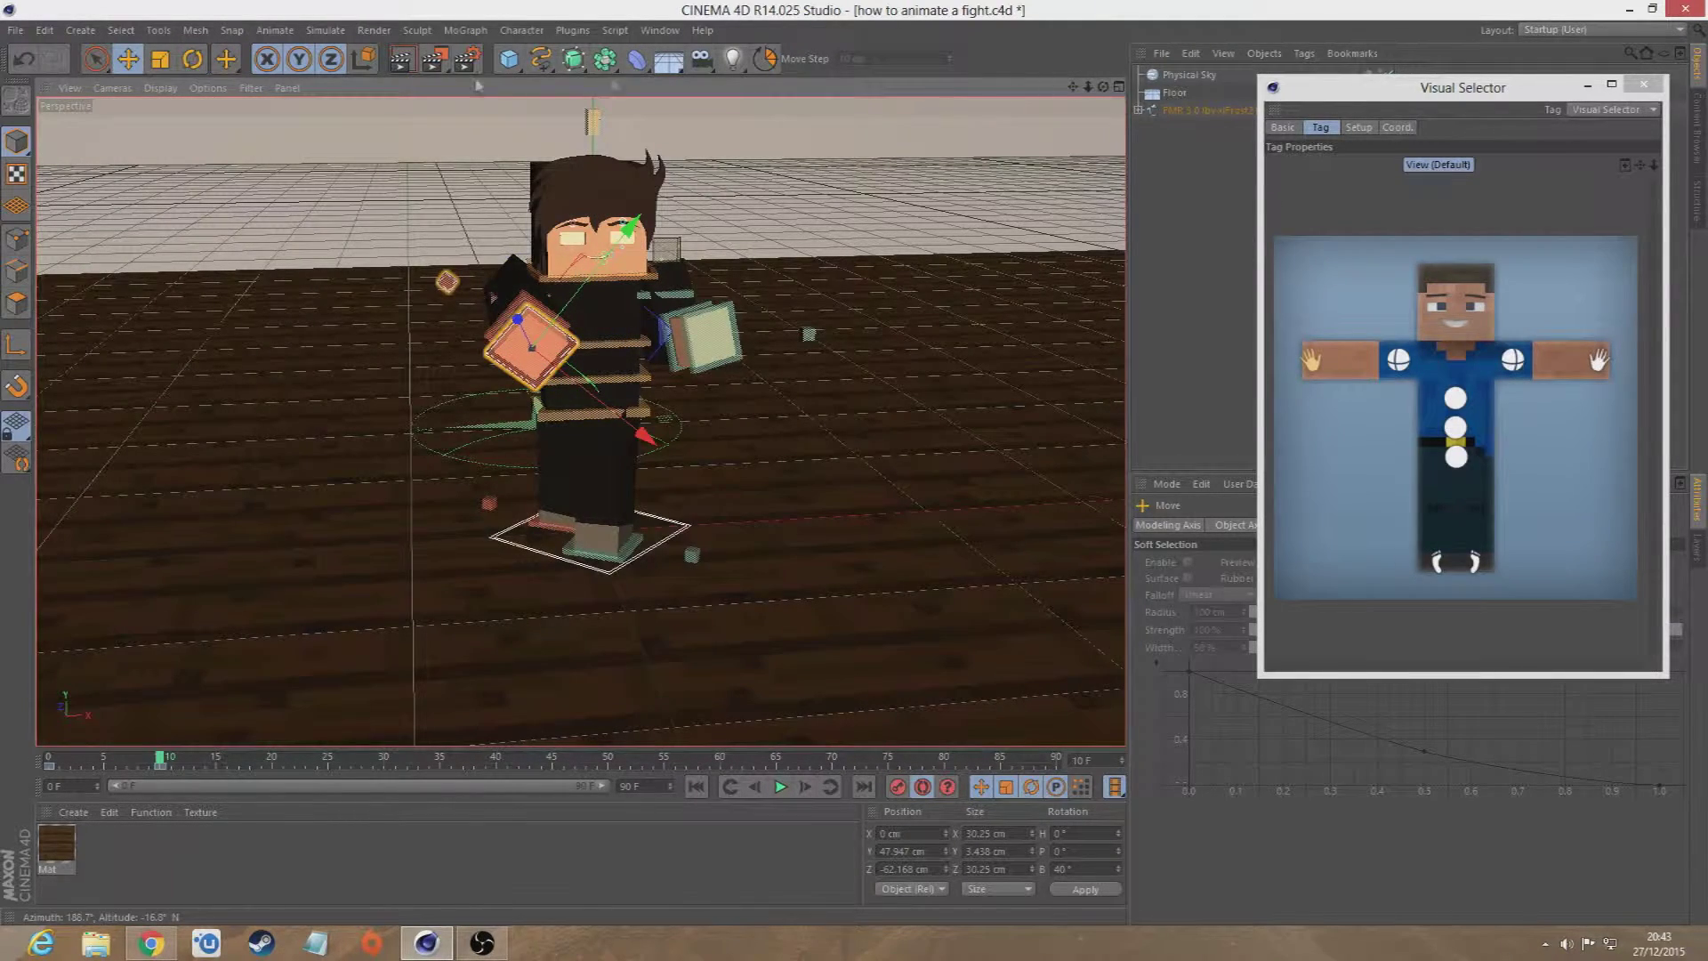
left_click(365, 60)
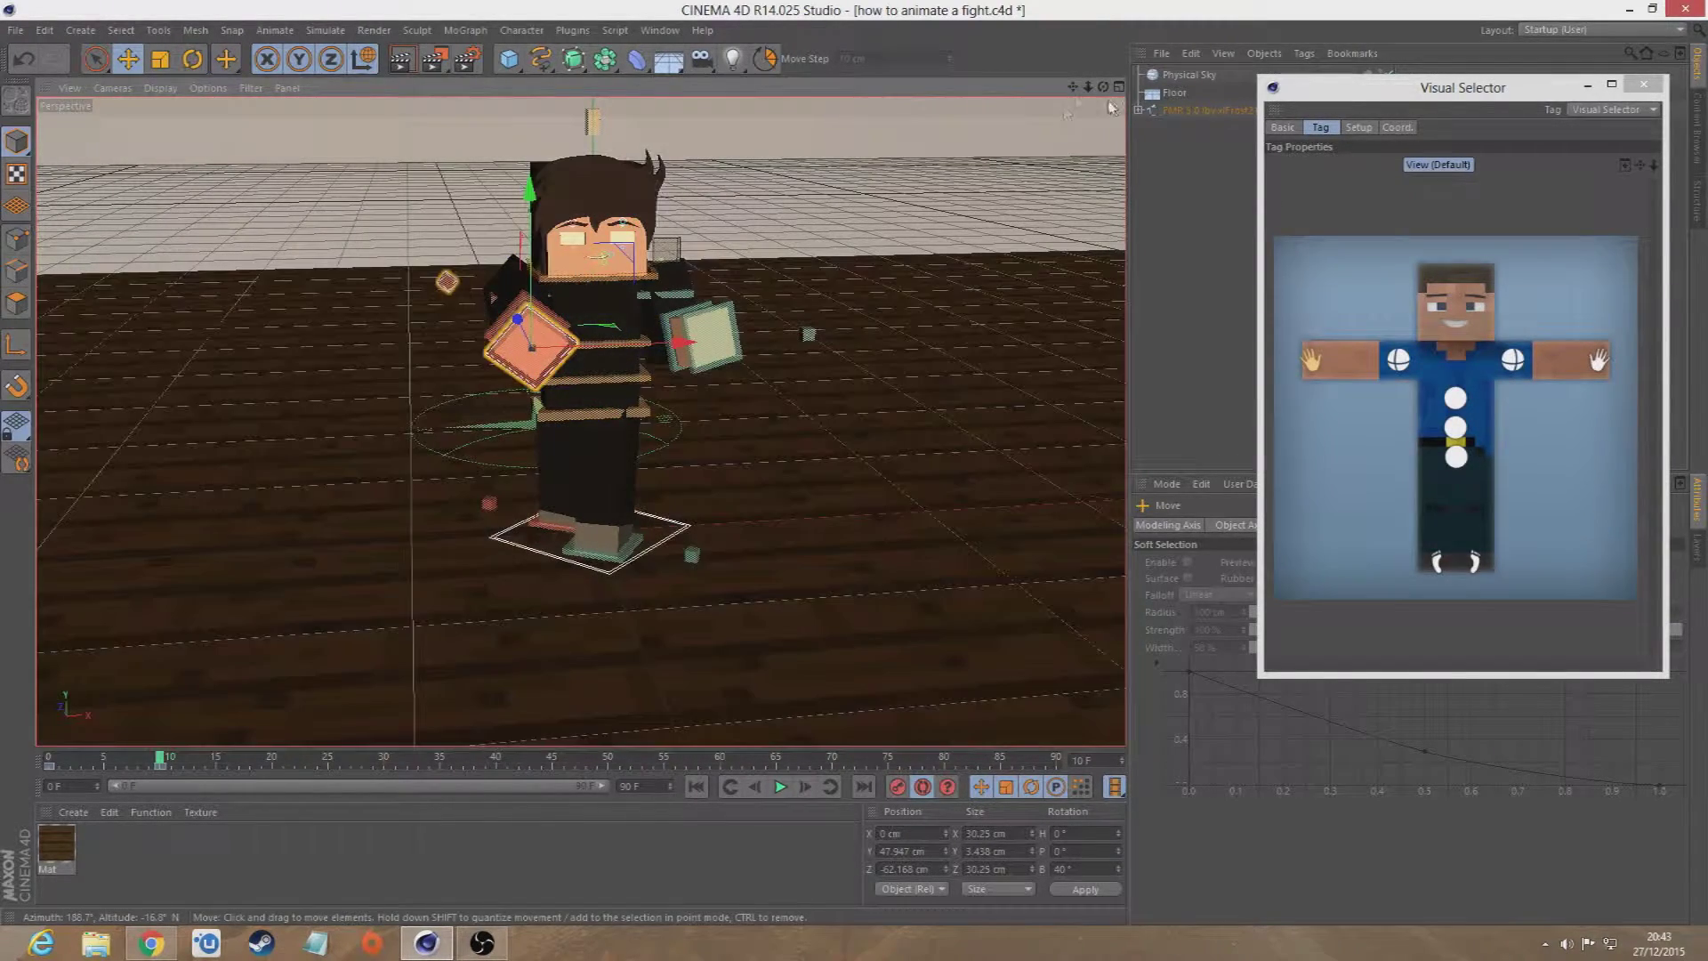
left_click_drag(1103, 88, 942, 99)
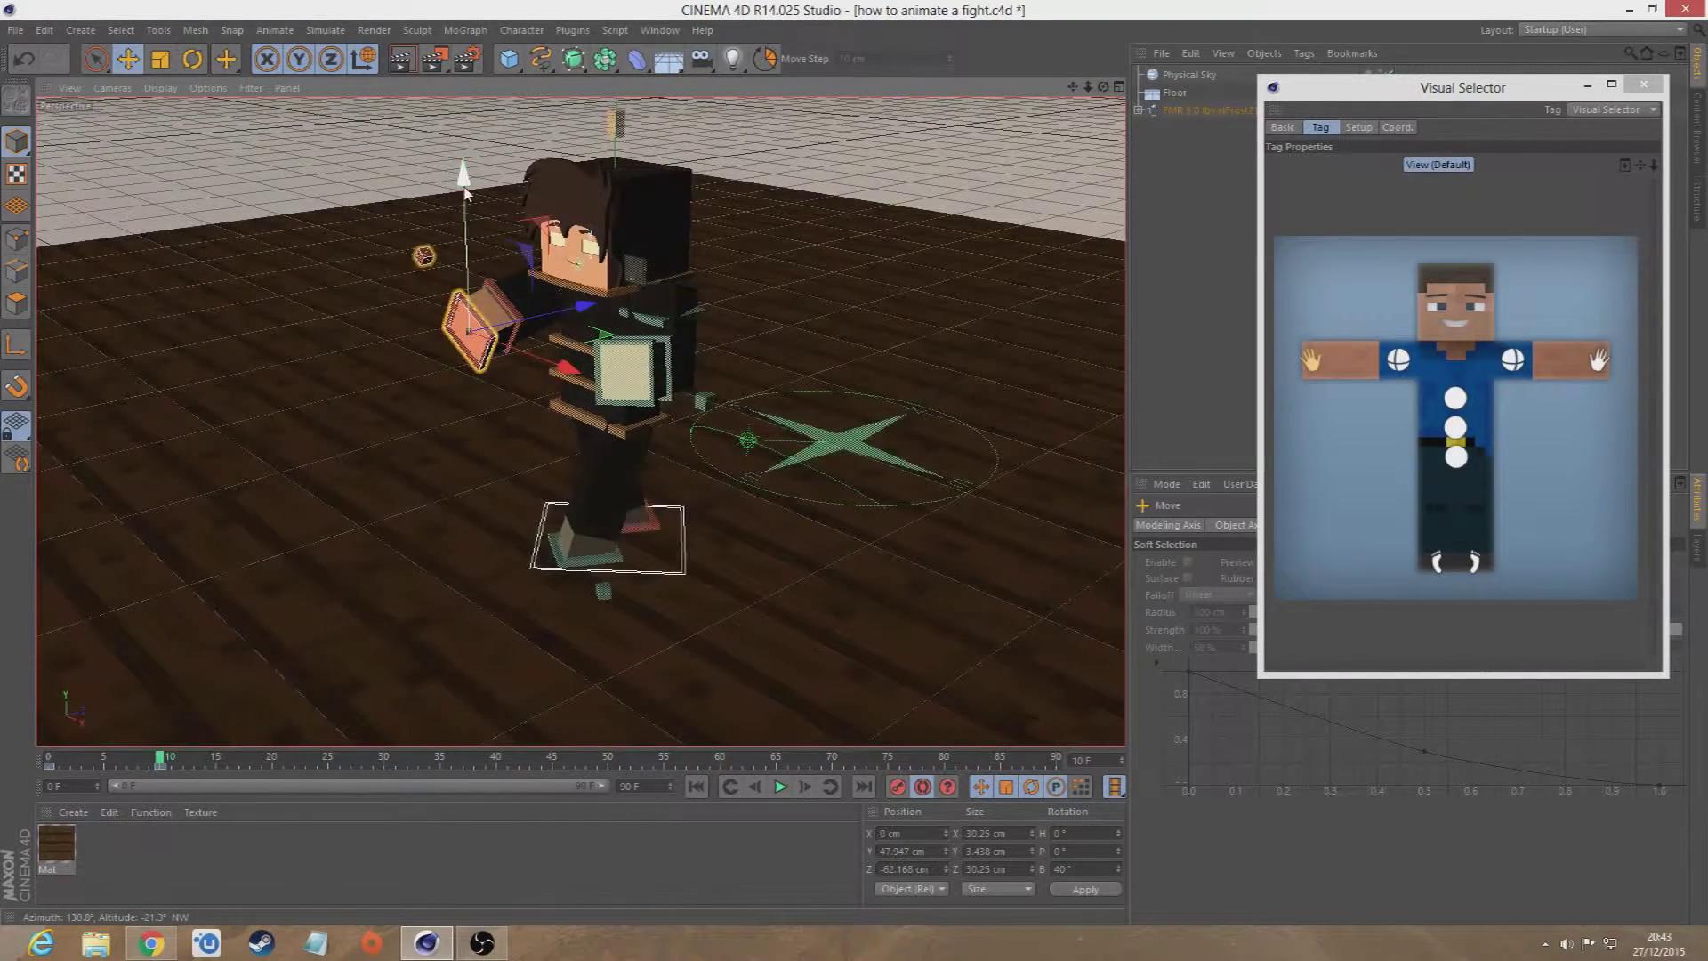
left_click_drag(465, 194, 460, 164)
left_click_drag(580, 285, 556, 520)
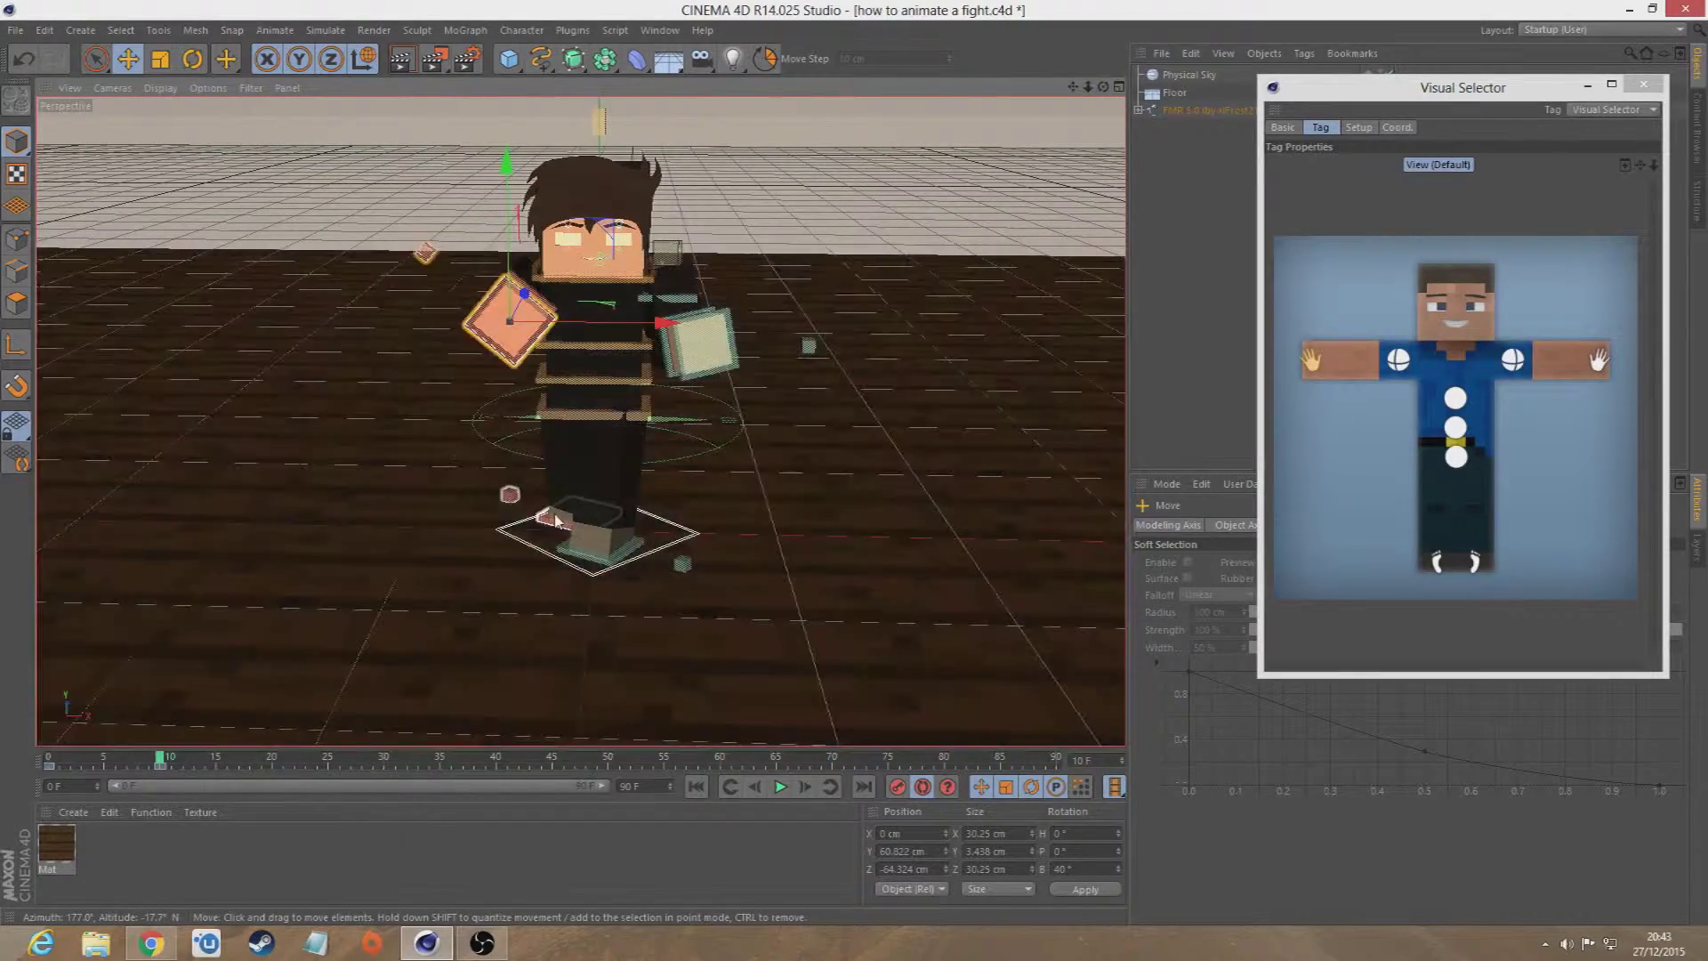
- At frame 10, set the teal foot control's heading to 0° and slide it sideways to about X -0.6 cm
left_click(556, 521)
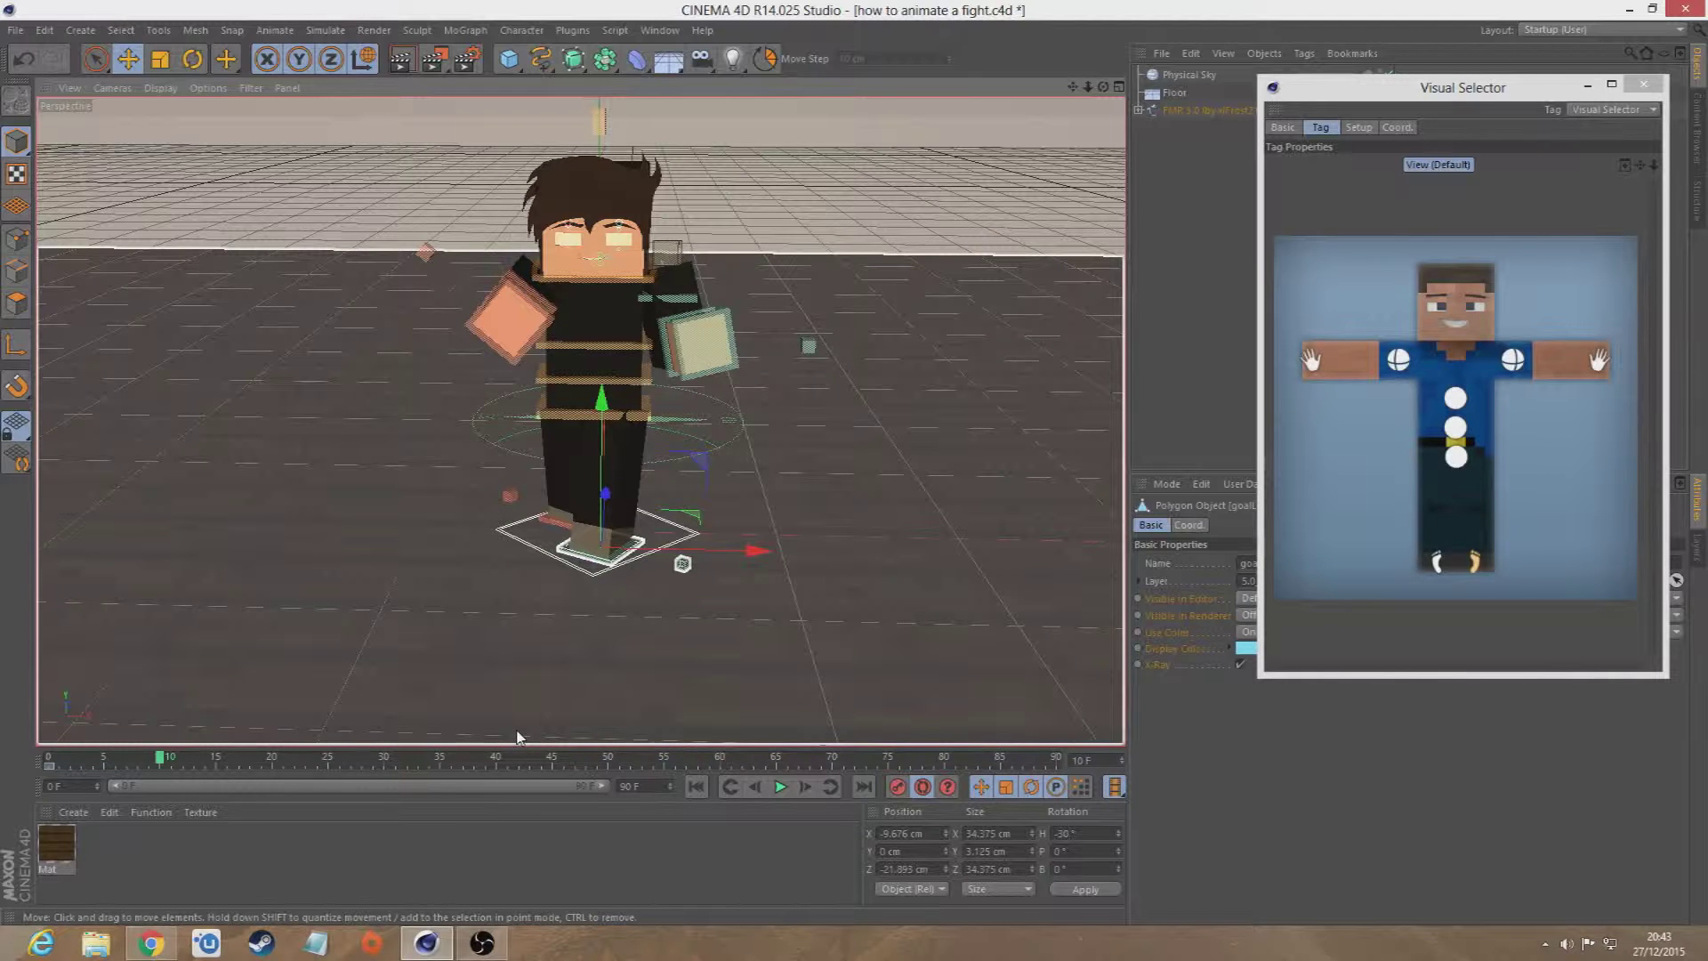
key("r")
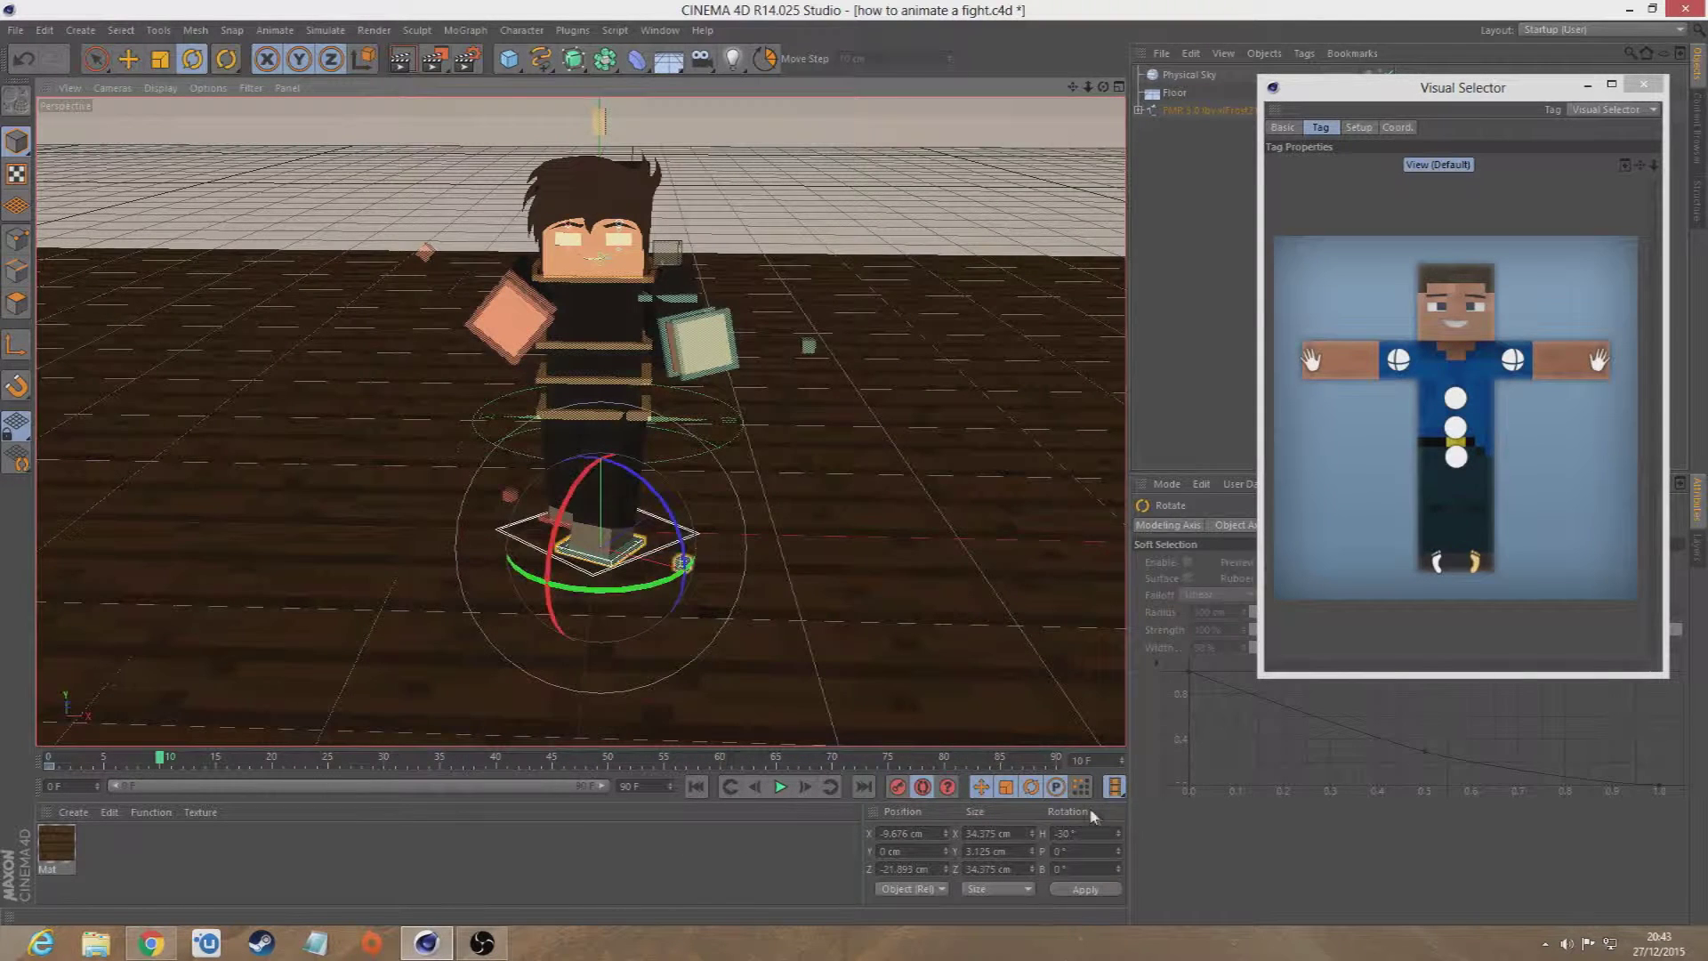
left_click_drag(1093, 833, 996, 833)
type("0")
key("Return")
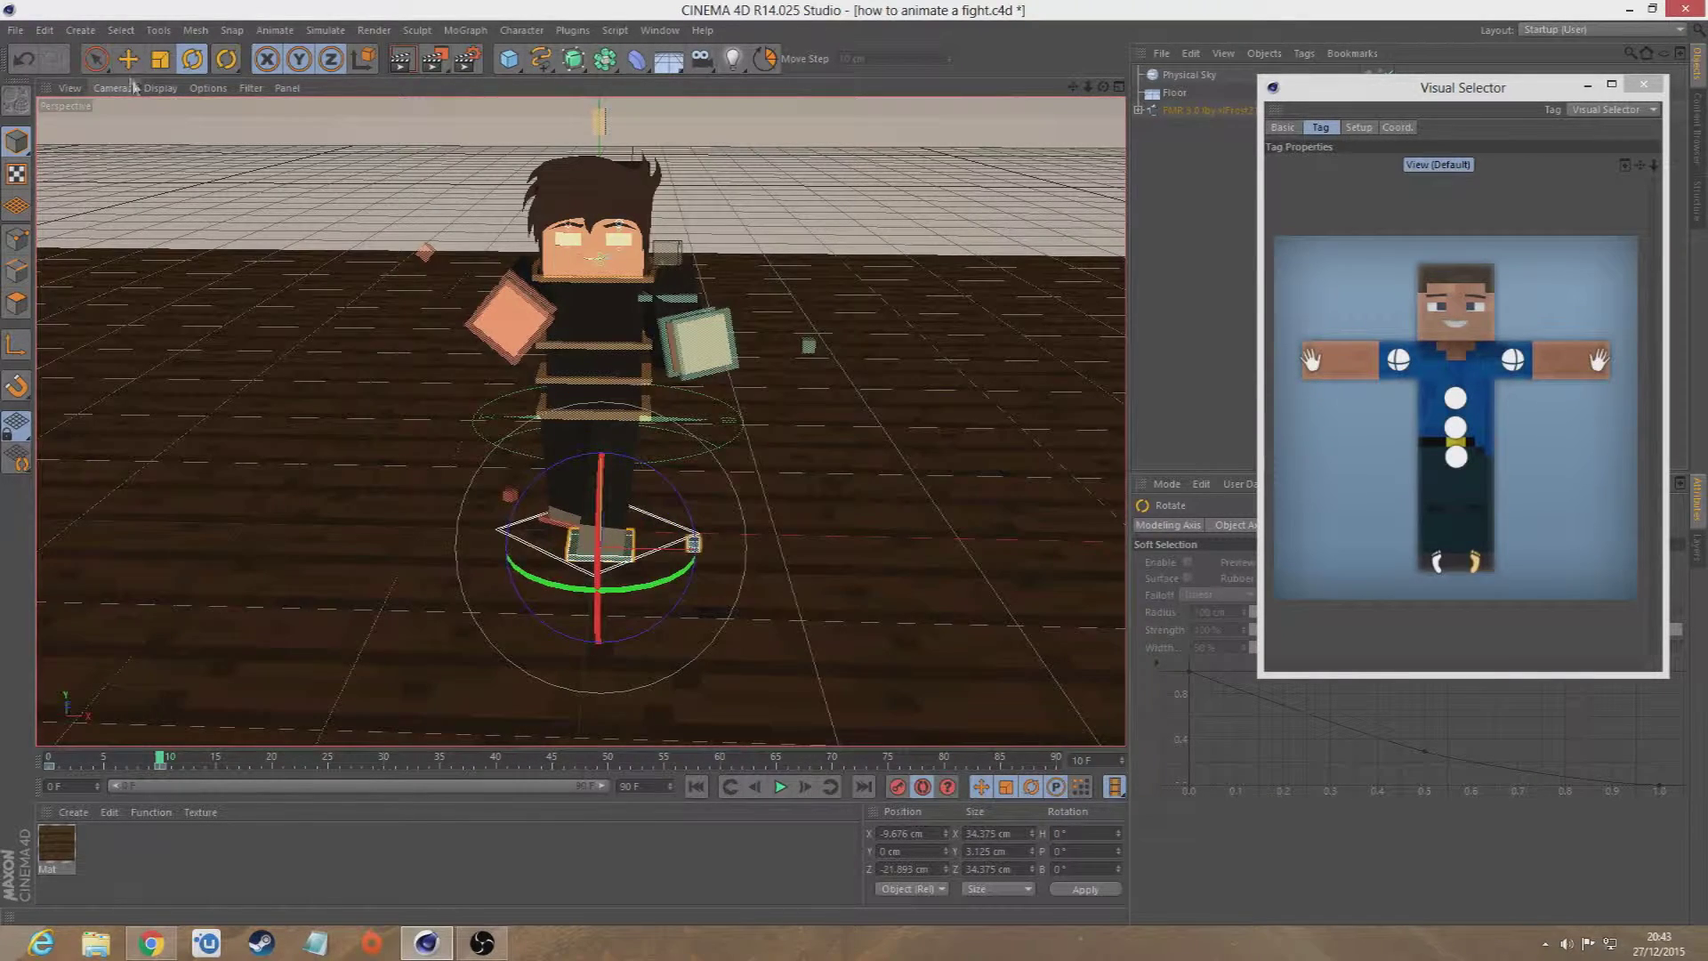
key("e")
left_click_drag(751, 546, 745, 561)
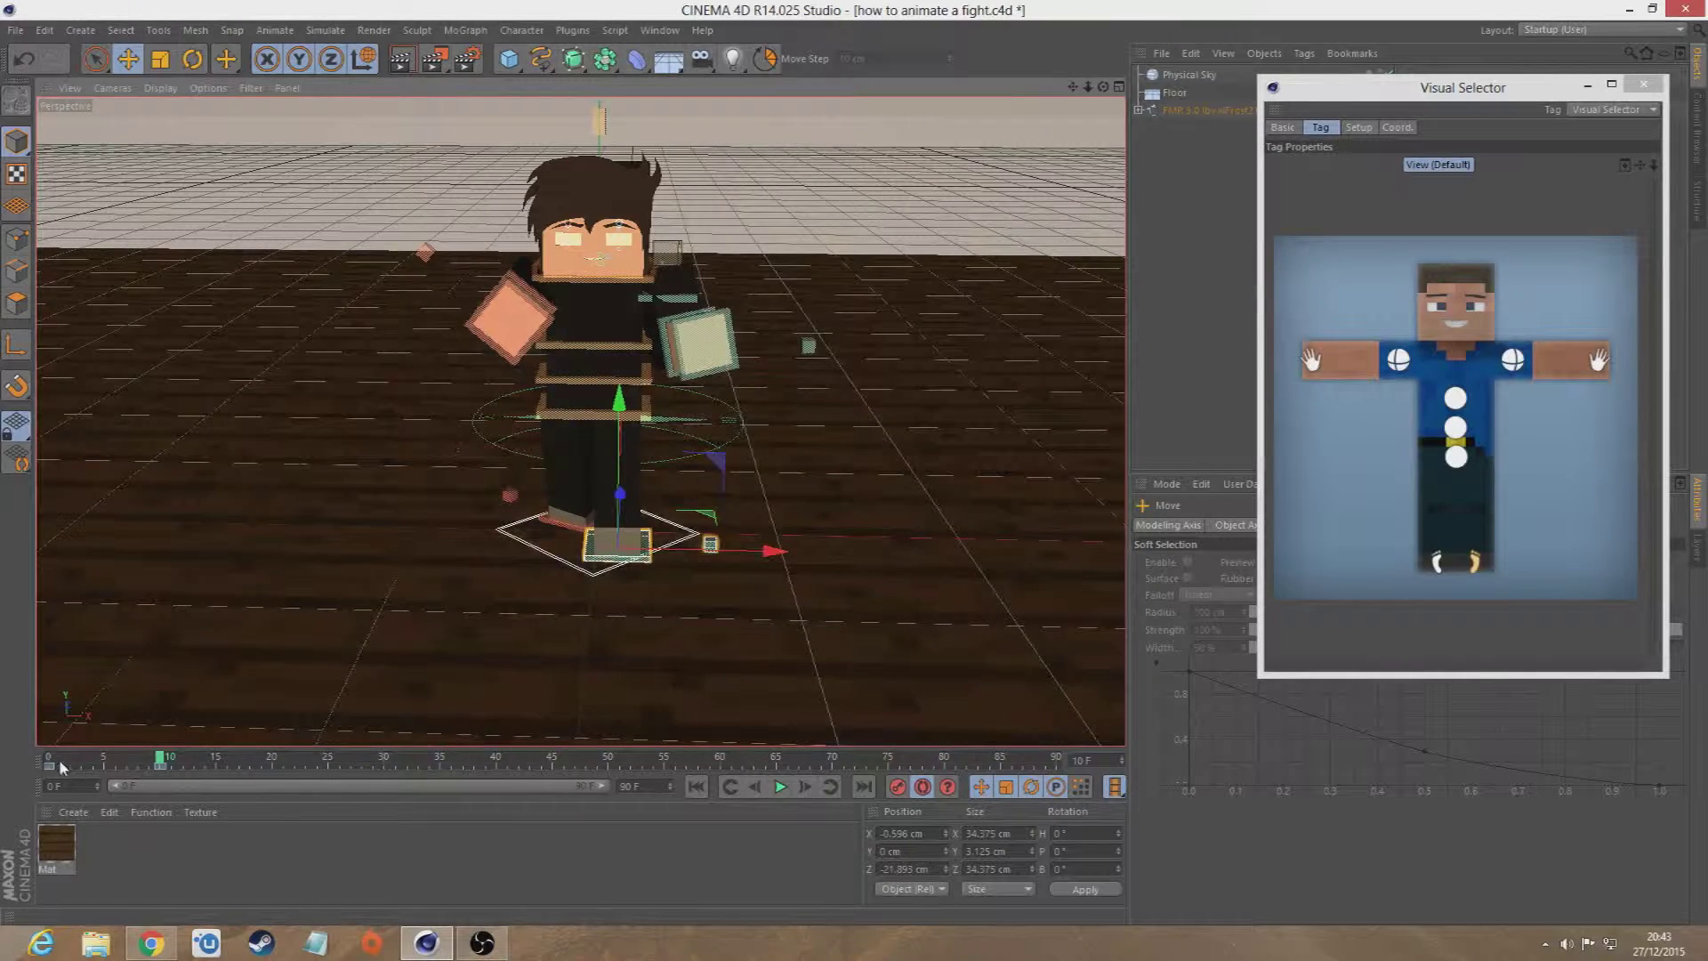
- Return to frame 0 and set the teal foot control's heading rotation to 0°
left_click(49, 758)
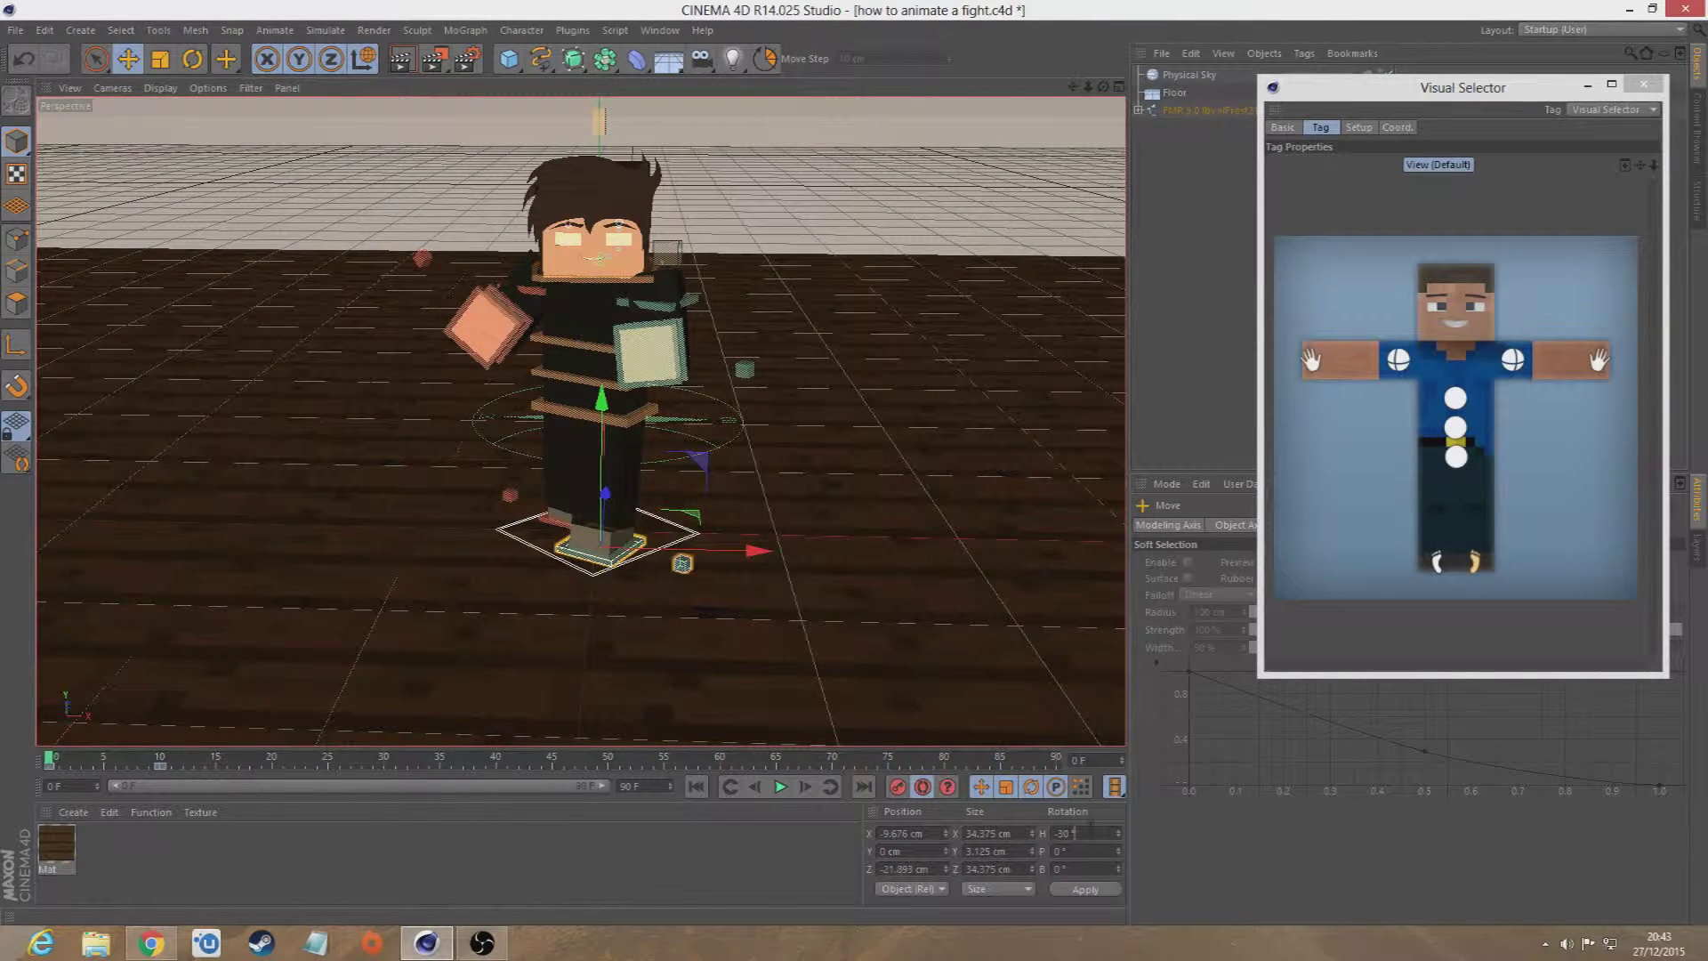
double_click(1074, 832)
type("0")
key("Return")
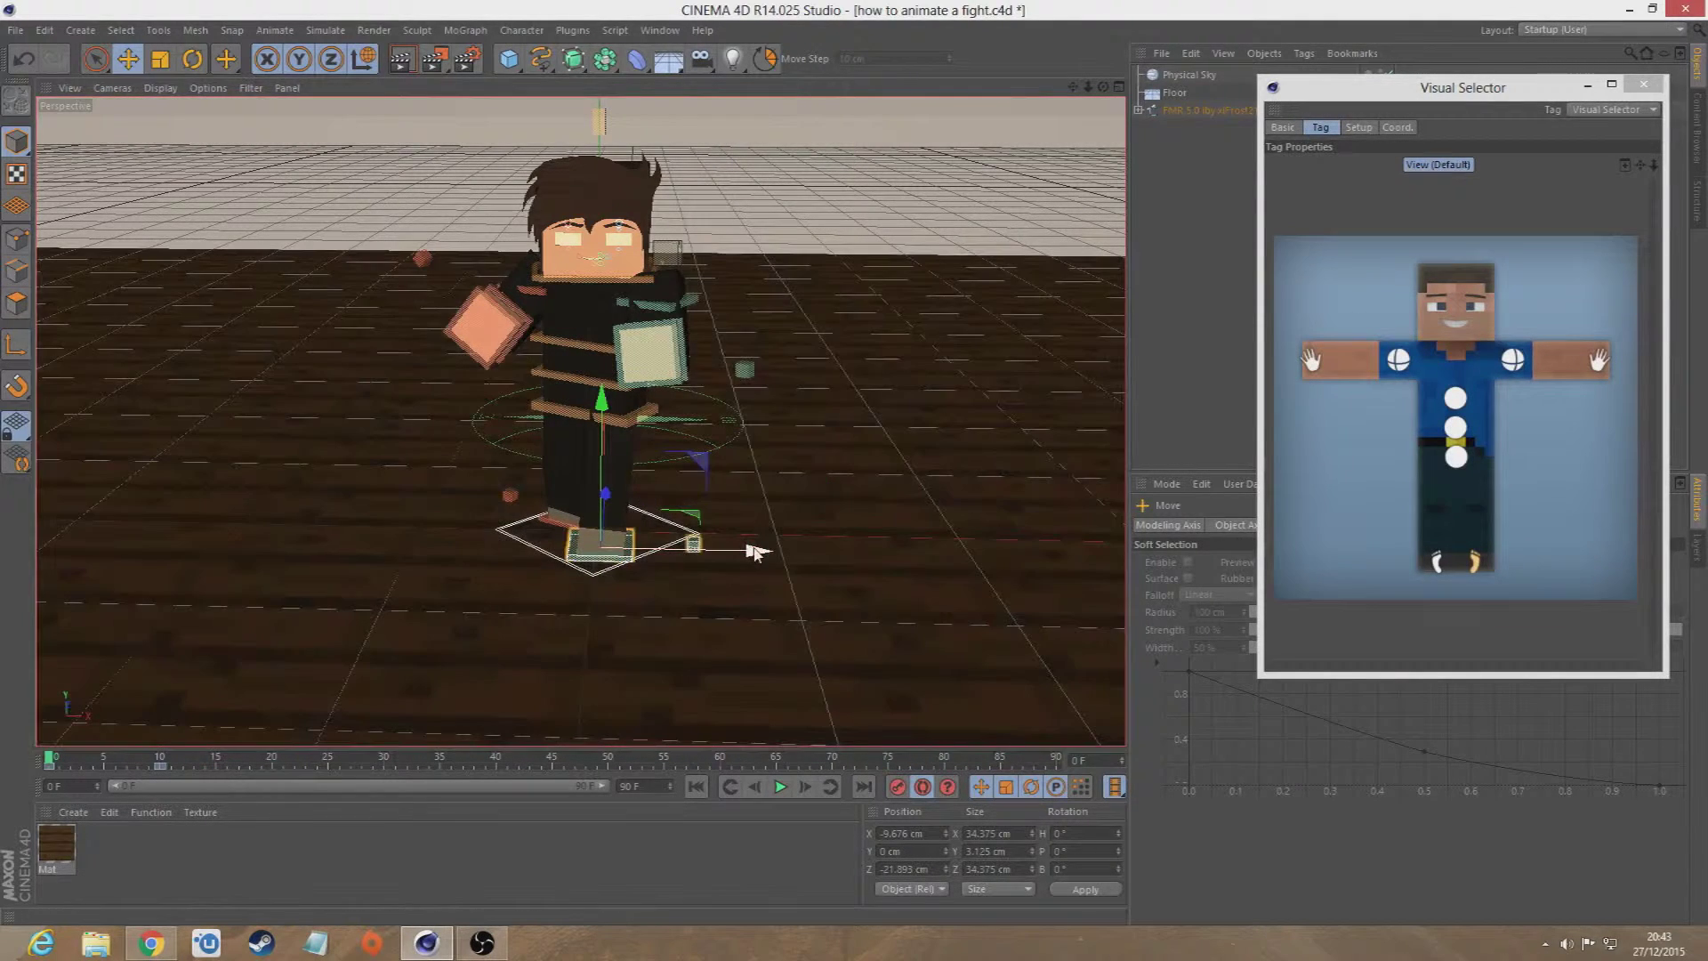
- Reposition the teal foot control at frame 0 to about X 4.1 cm and Y 3.6 cm
left_click_drag(751, 552, 762, 551)
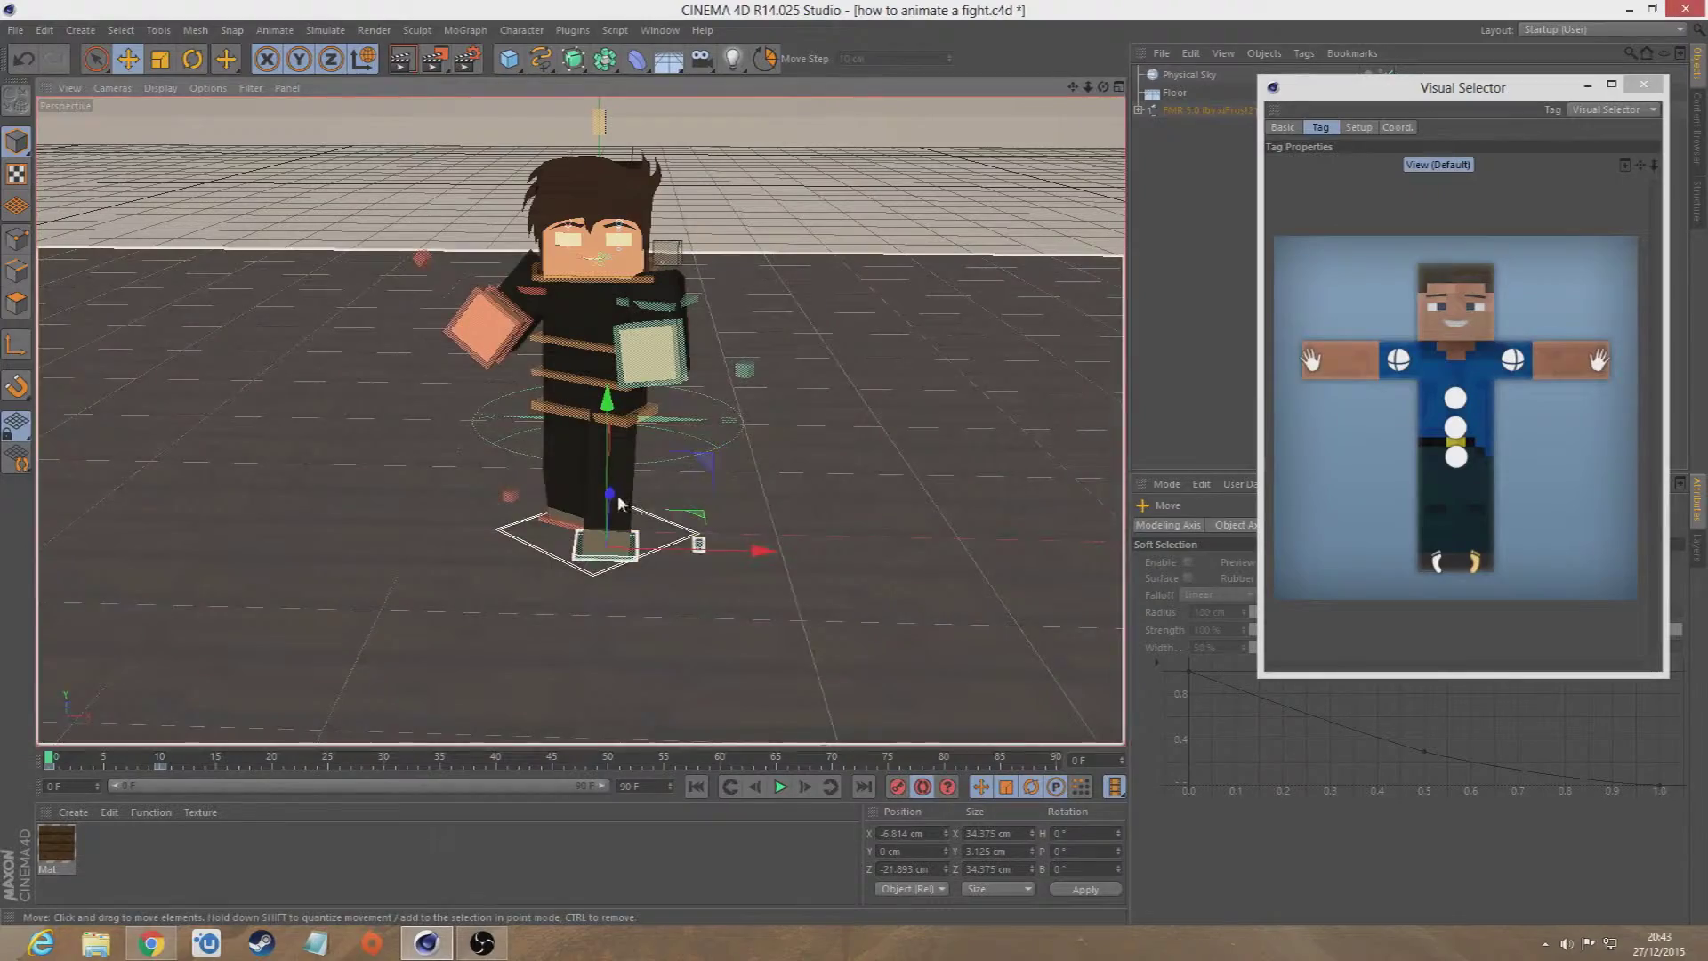
left_click_drag(620, 505, 620, 496)
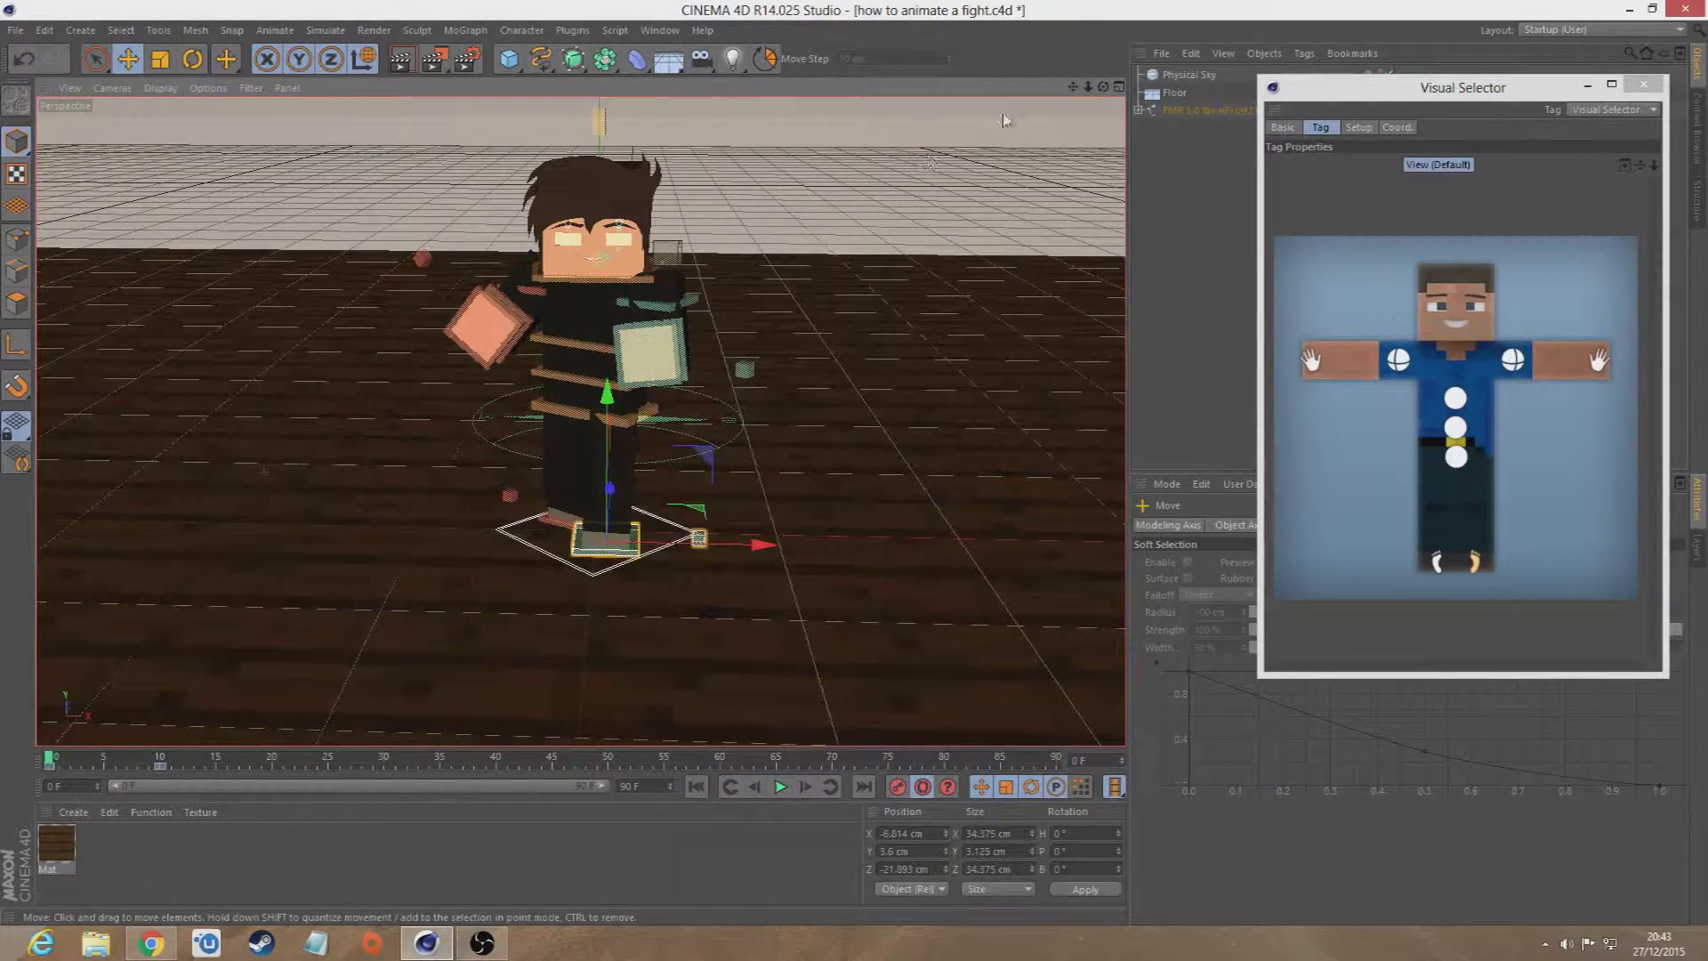
mouse_move(1103, 88)
left_mouse_down()
mouse_move(899, 76)
mouse_move(850, 107)
mouse_move(1117, 78)
left_mouse_up()
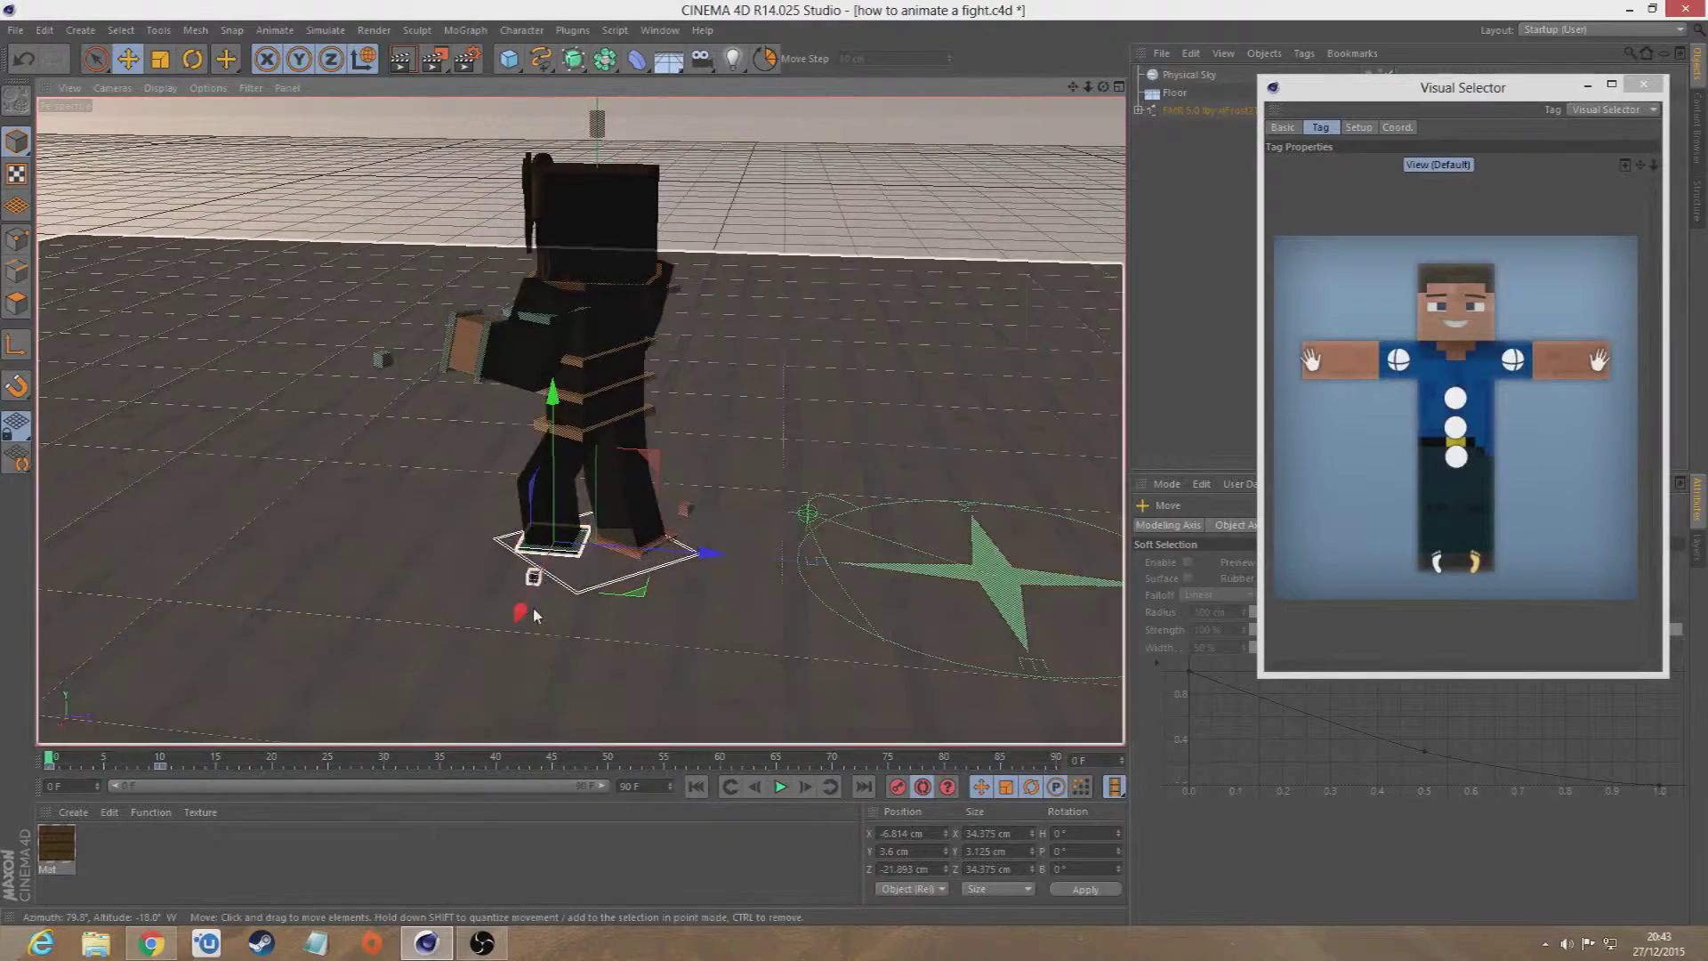
left_click_drag(525, 614, 520, 628)
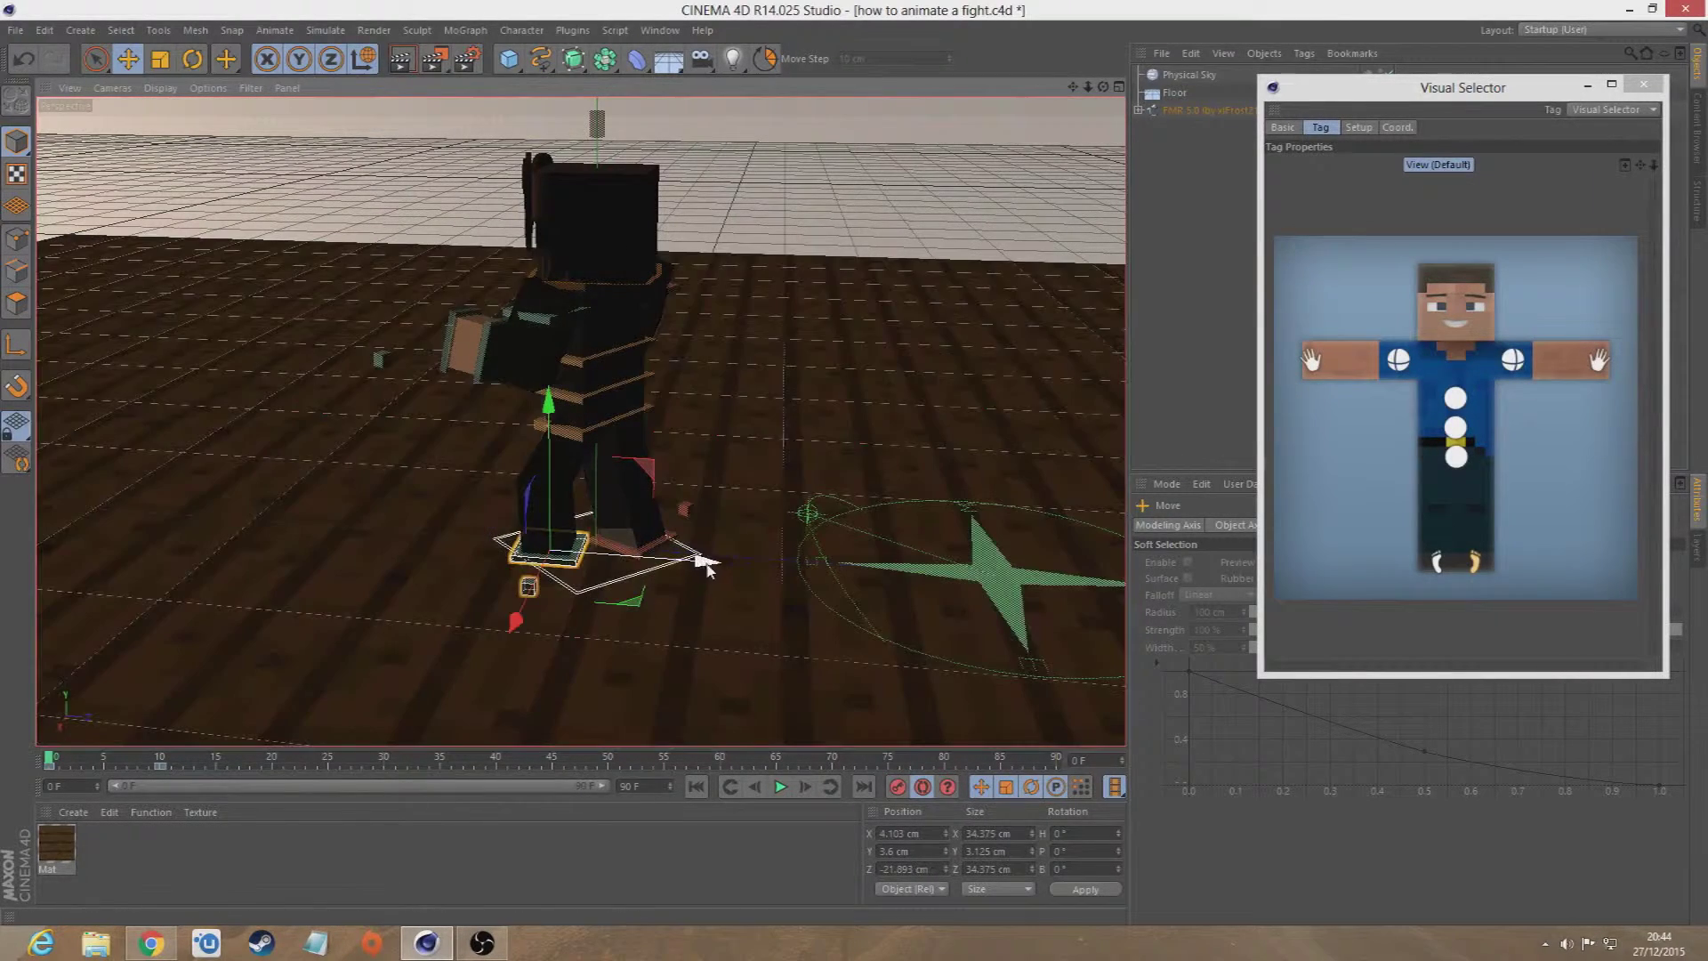
- Slide the teal foot control at frame 0 to about Z -25.2 cm and play back the animation
left_click_drag(703, 561, 695, 562)
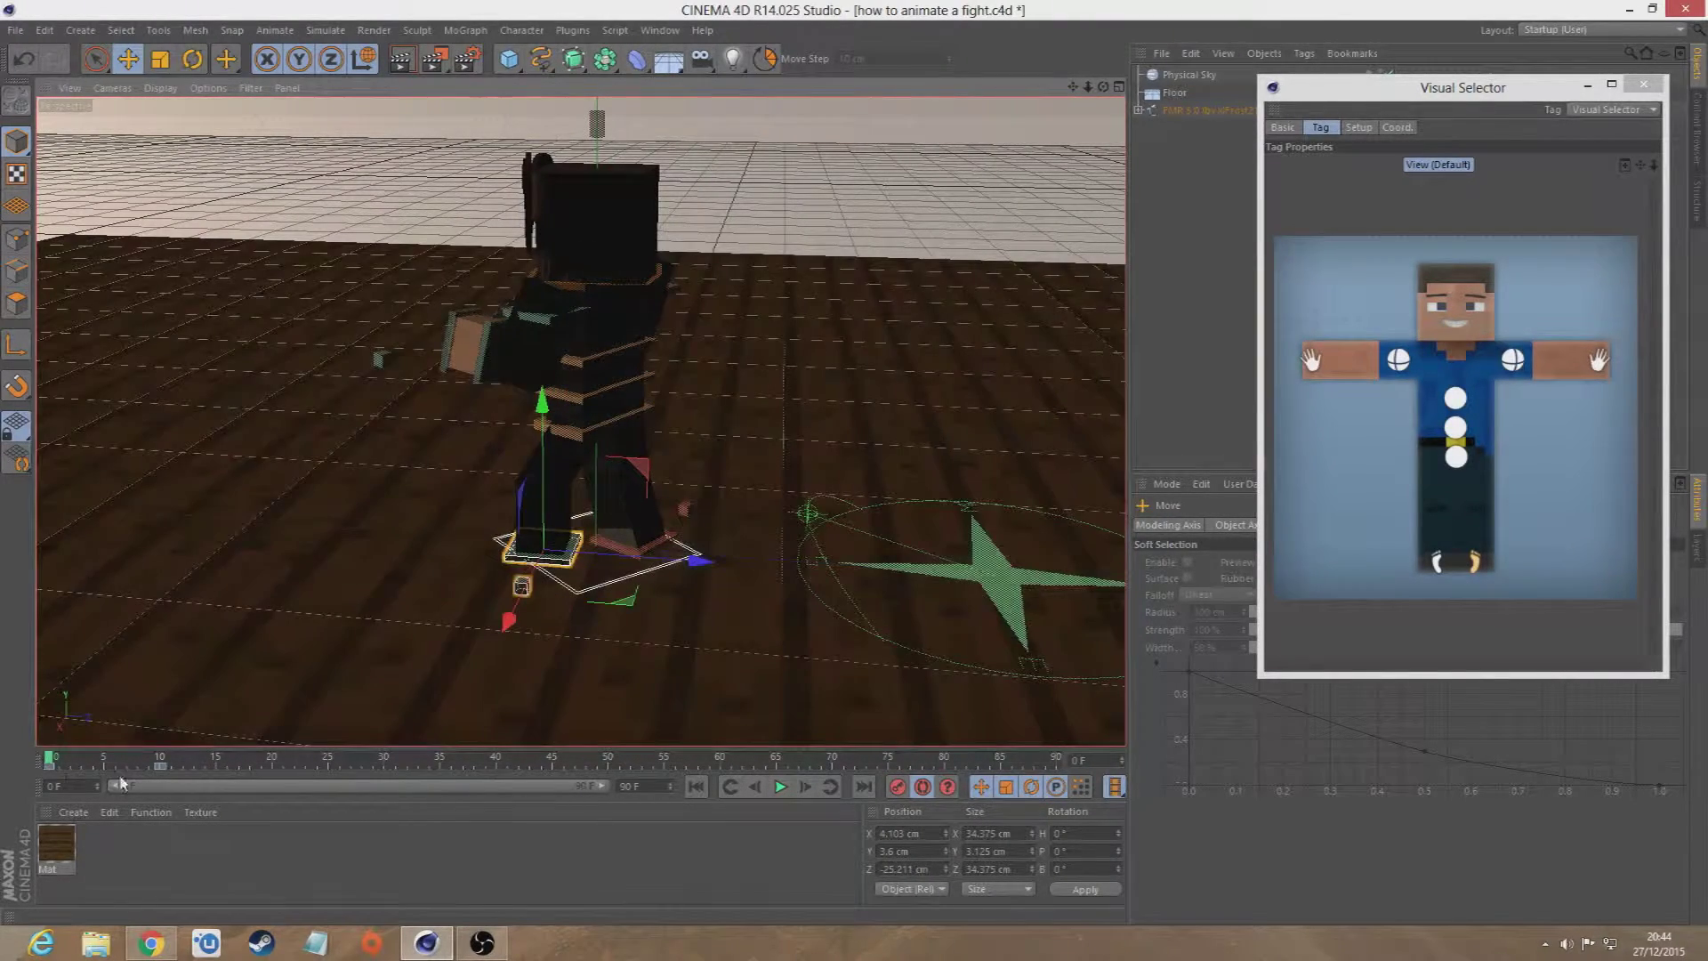
left_click(160, 763)
left_click(59, 763)
left_click_drag(231, 746, 4, 719)
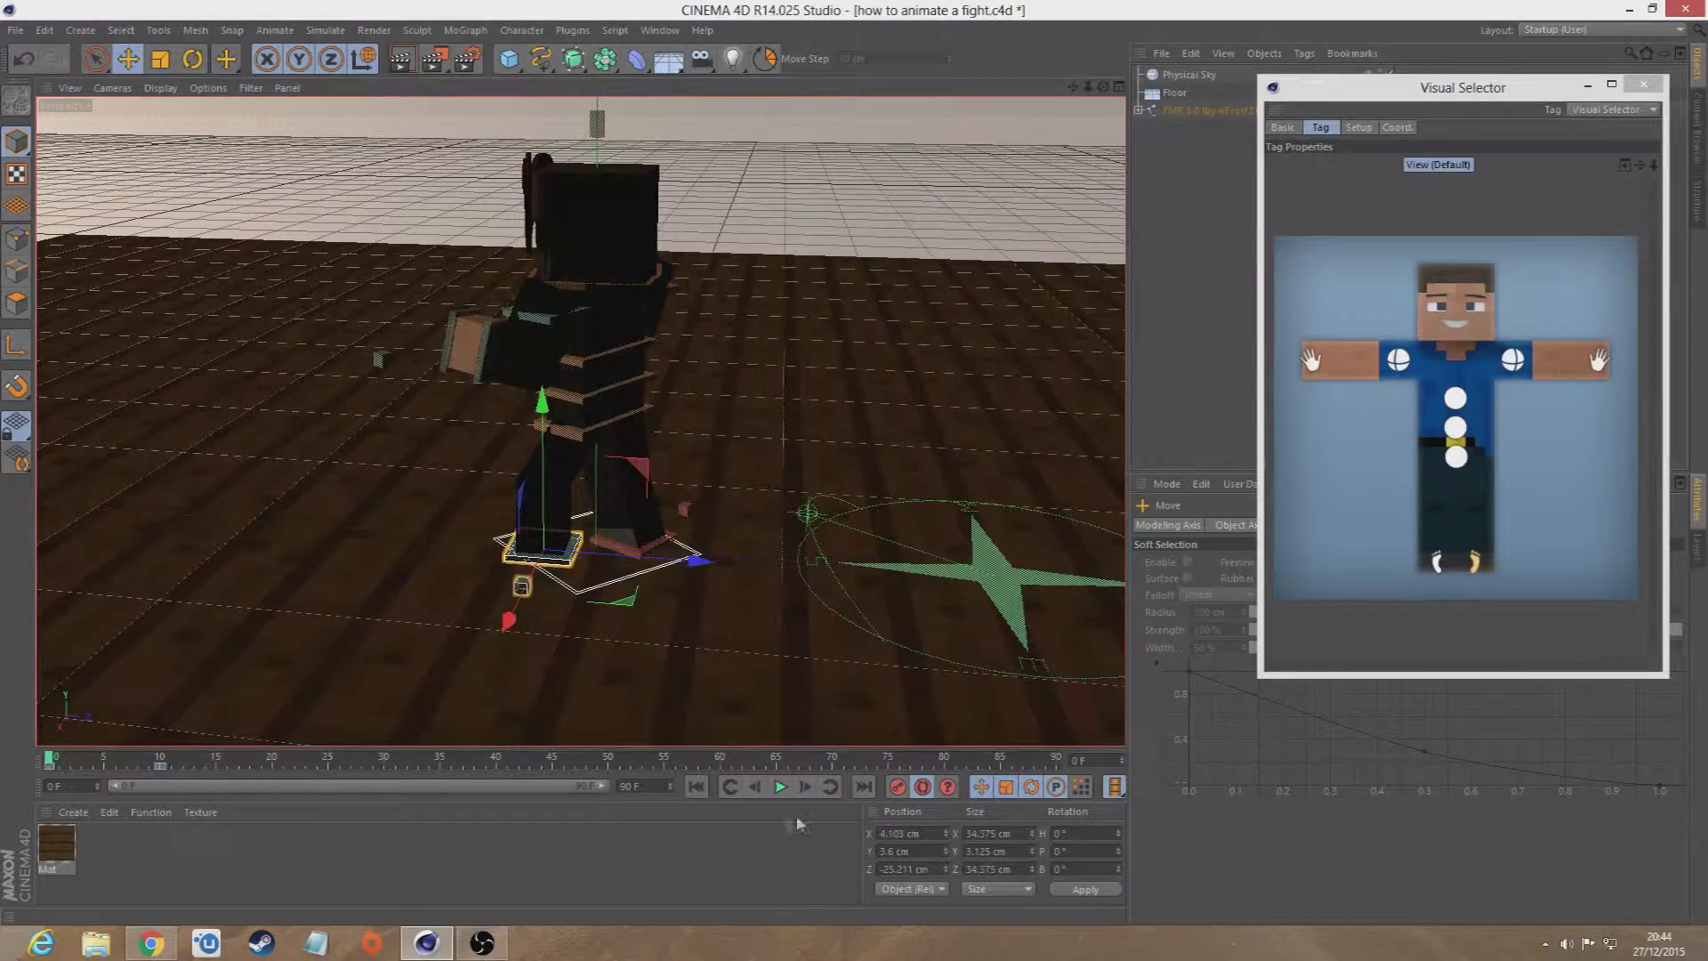
left_click(780, 786)
left_click(779, 787)
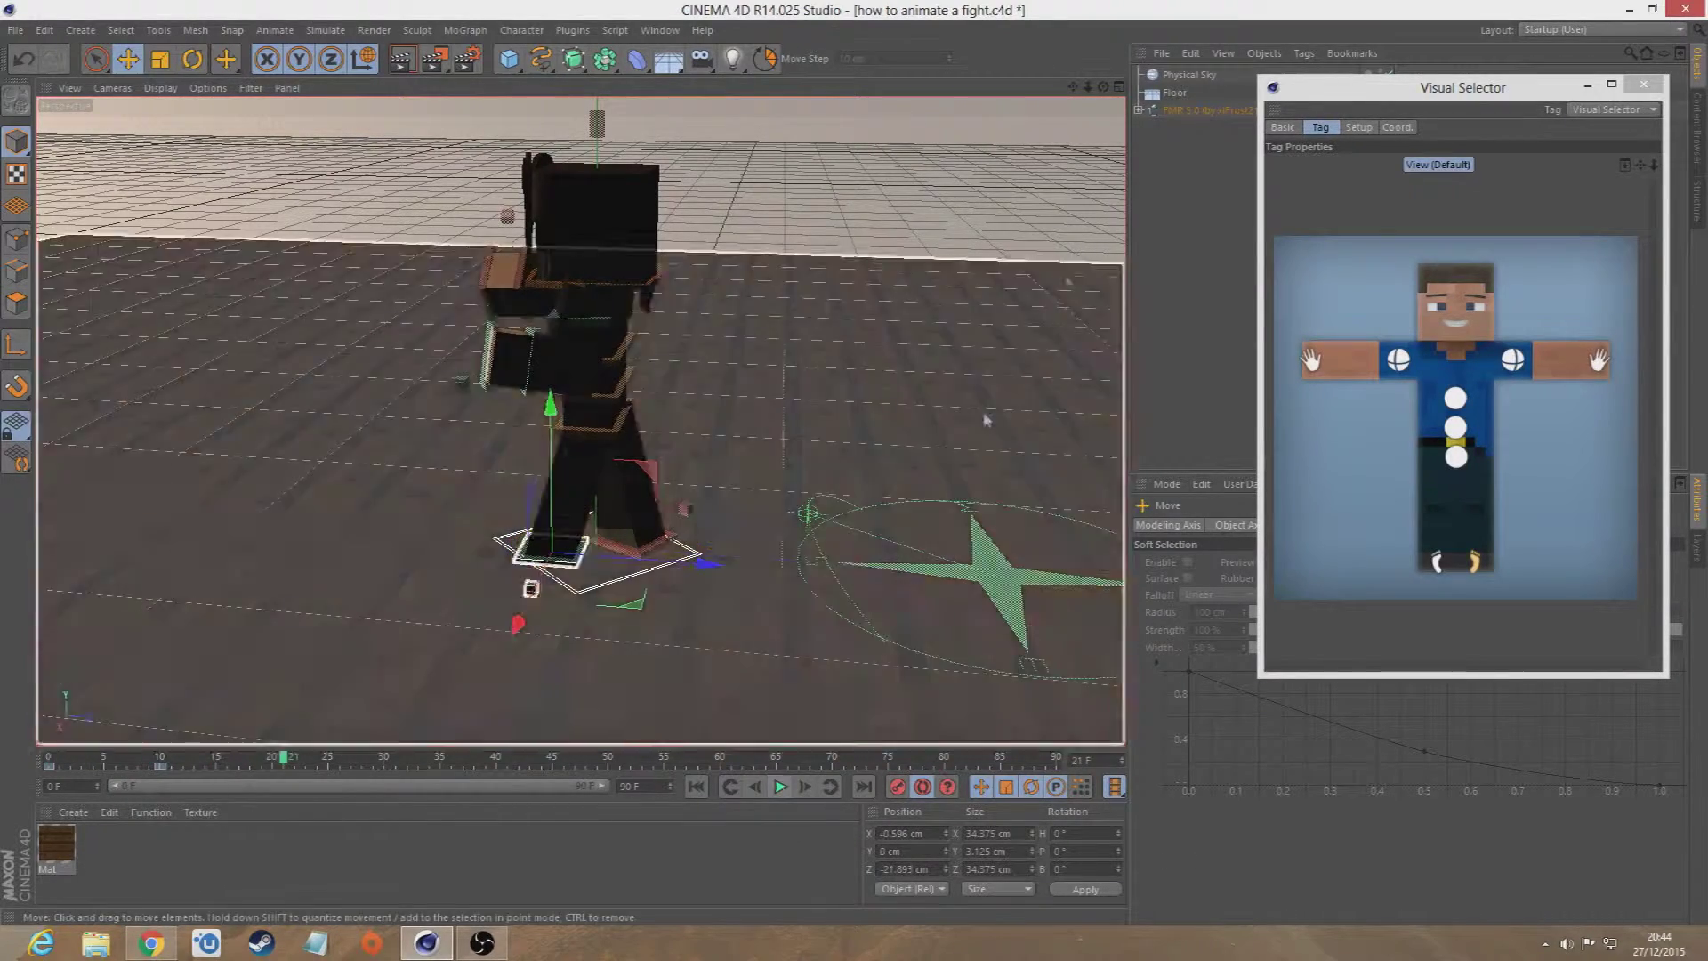
- At frame 21, rotate the chest control to a heading of about 6.2°
left_click_drag(1103, 87, 1228, 90)
left_click_drag(579, 421, 501, 378)
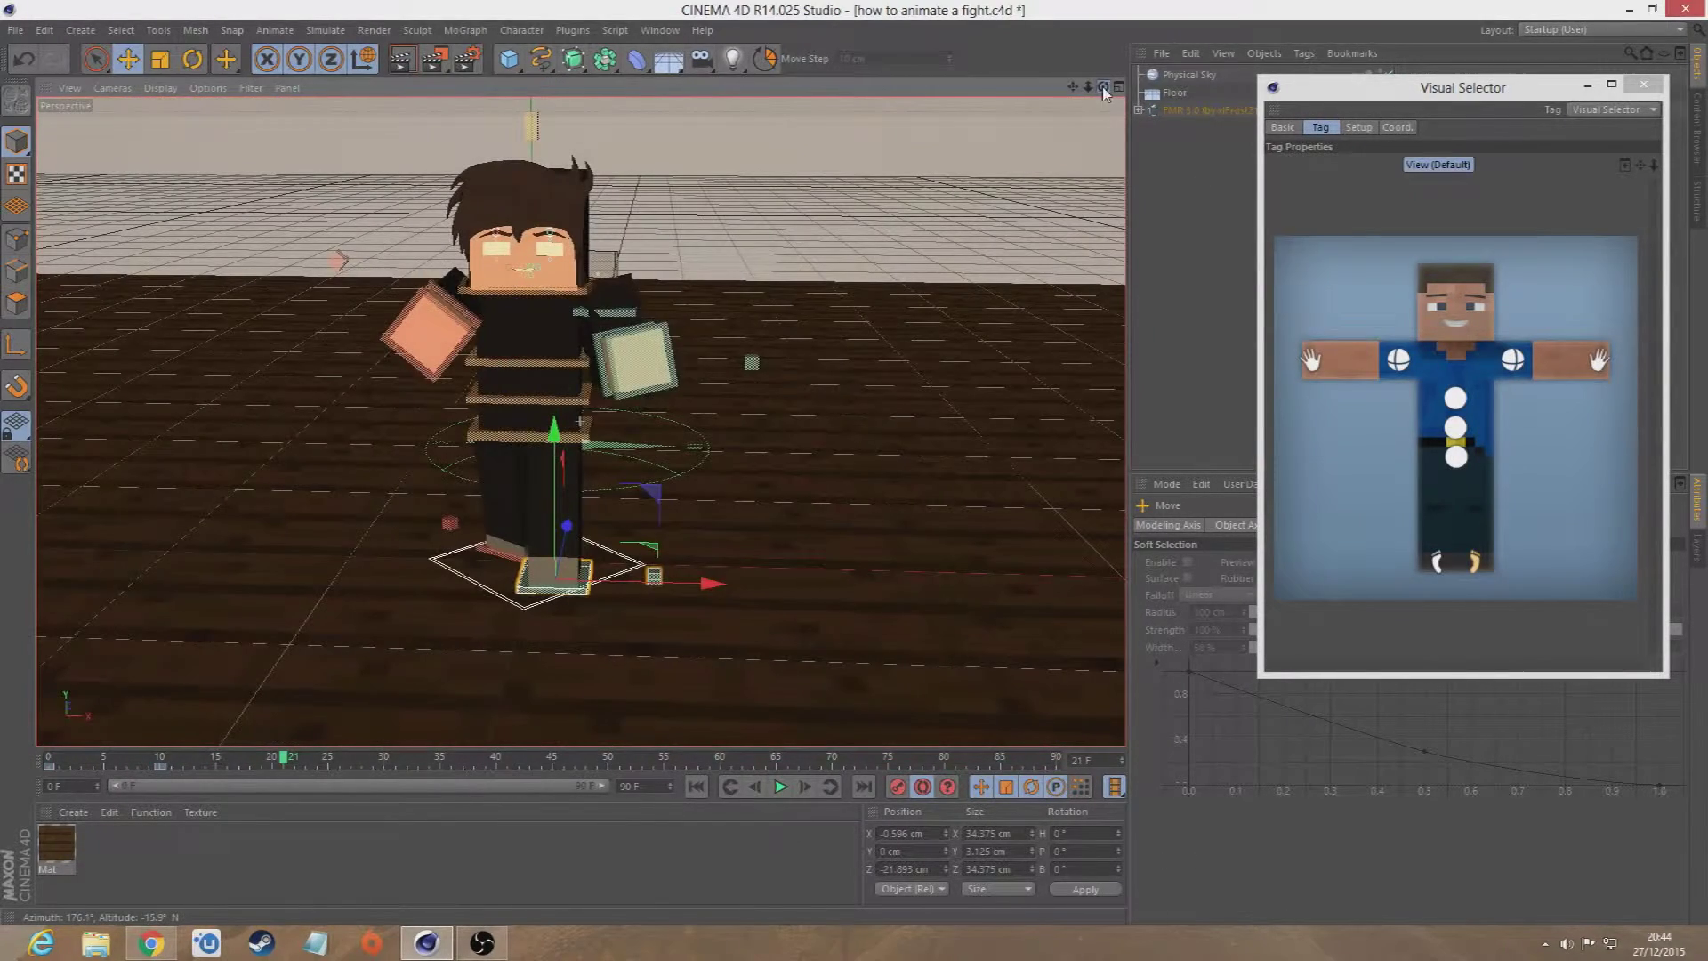
left_click(499, 365)
key("r")
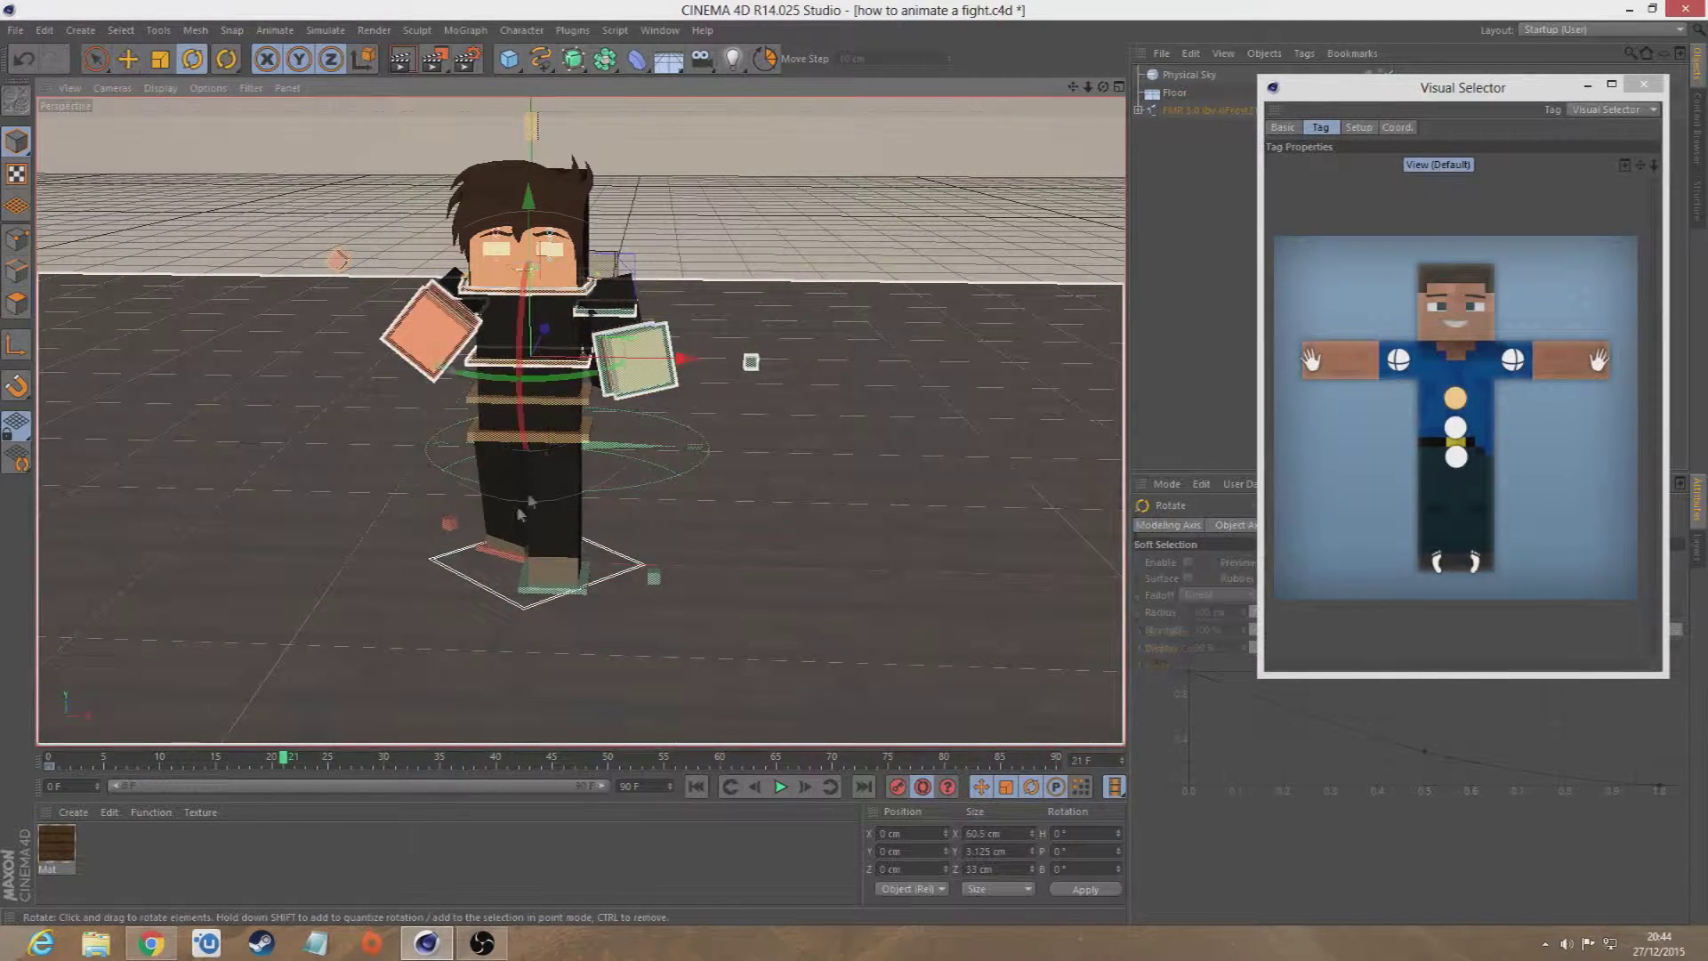
left_click_drag(528, 384, 539, 380)
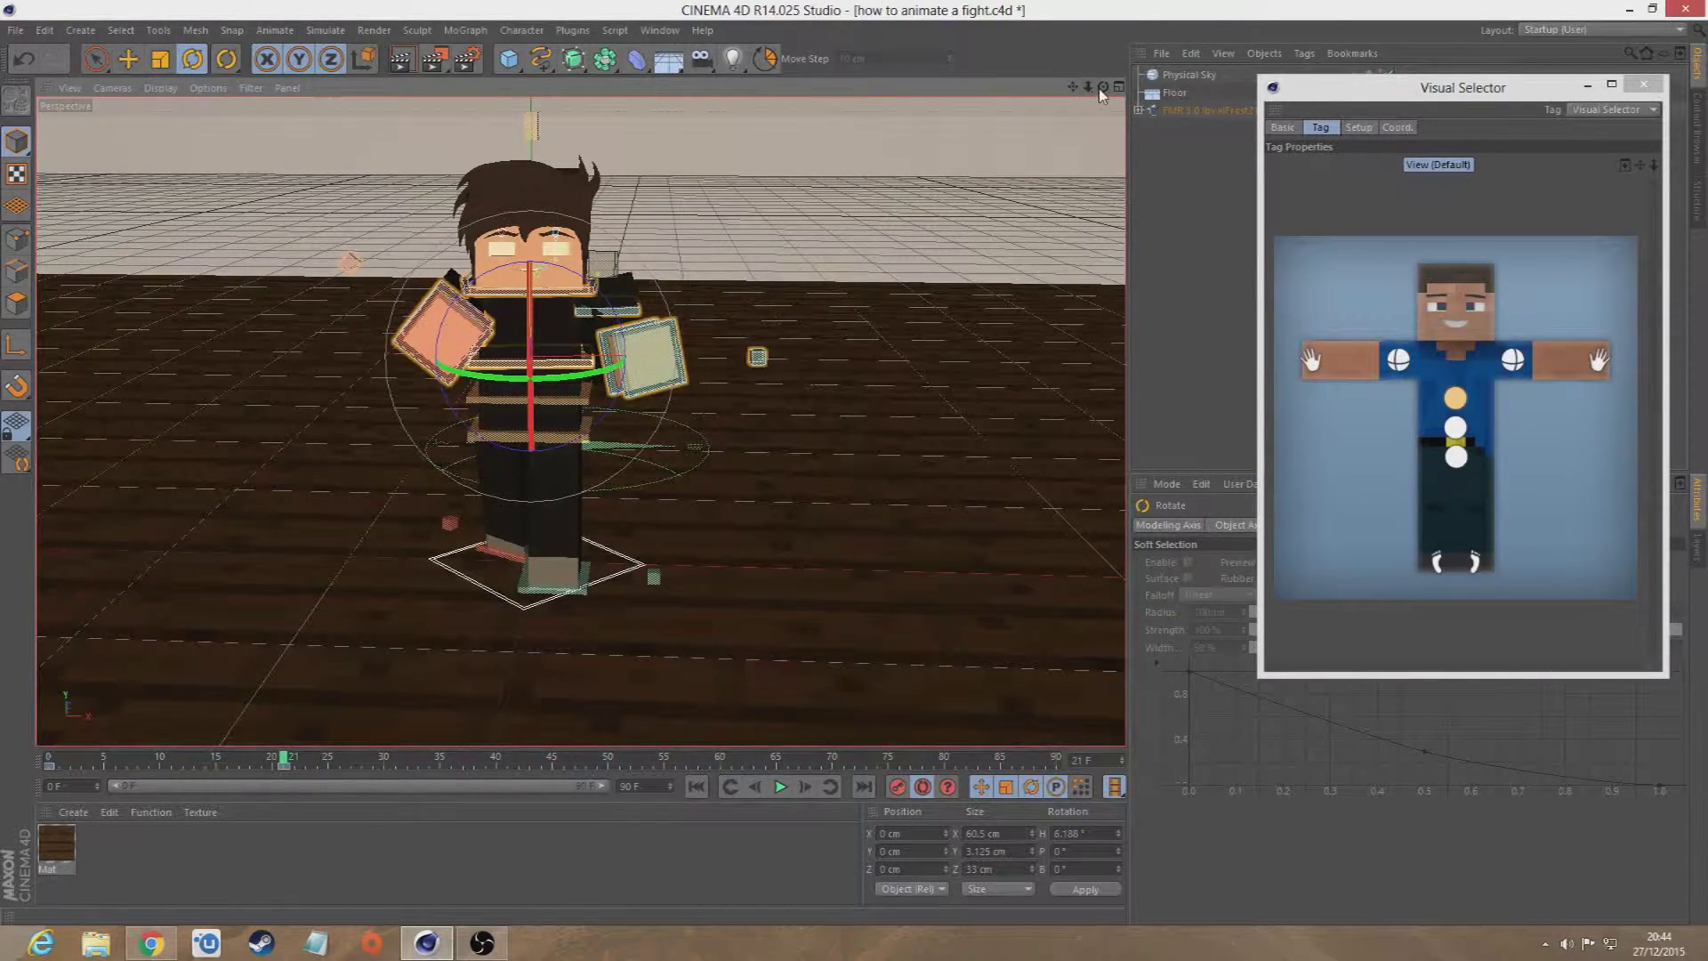
- Try lowering the teal hand control at frame 21 to about Y 36.7 cm and undo the move
left_click_drag(1103, 86, 605, 89)
left_click_drag(988, 89, 1120, 108)
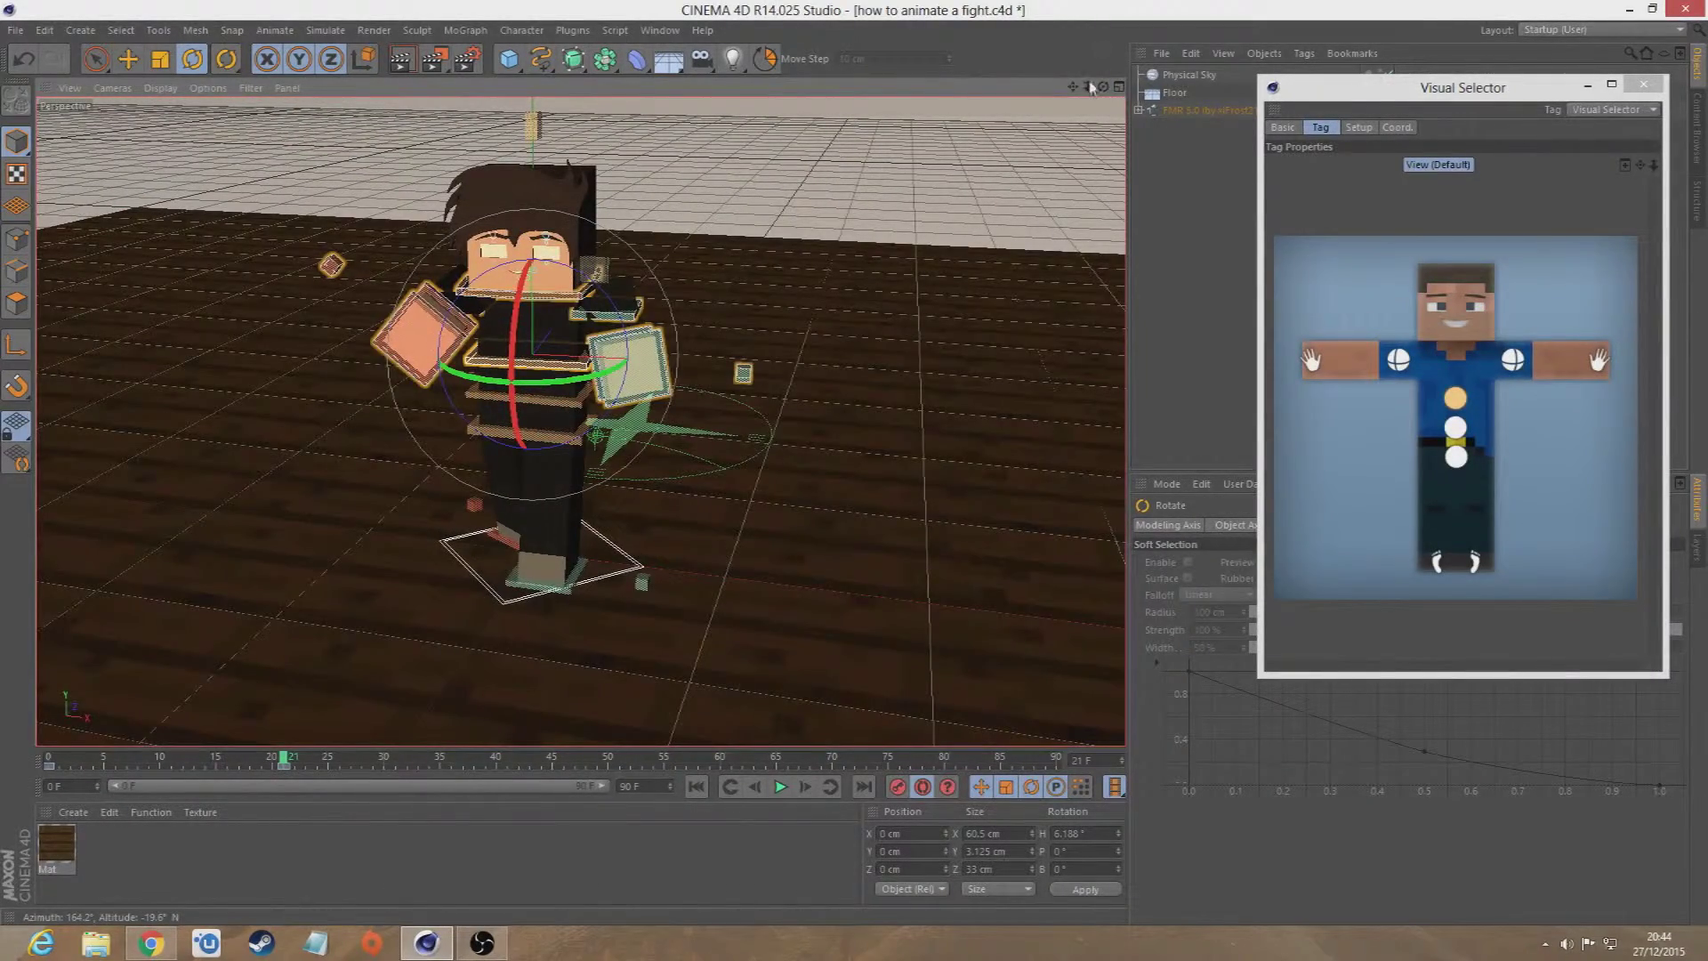
left_click_drag(1103, 87, 983, 112)
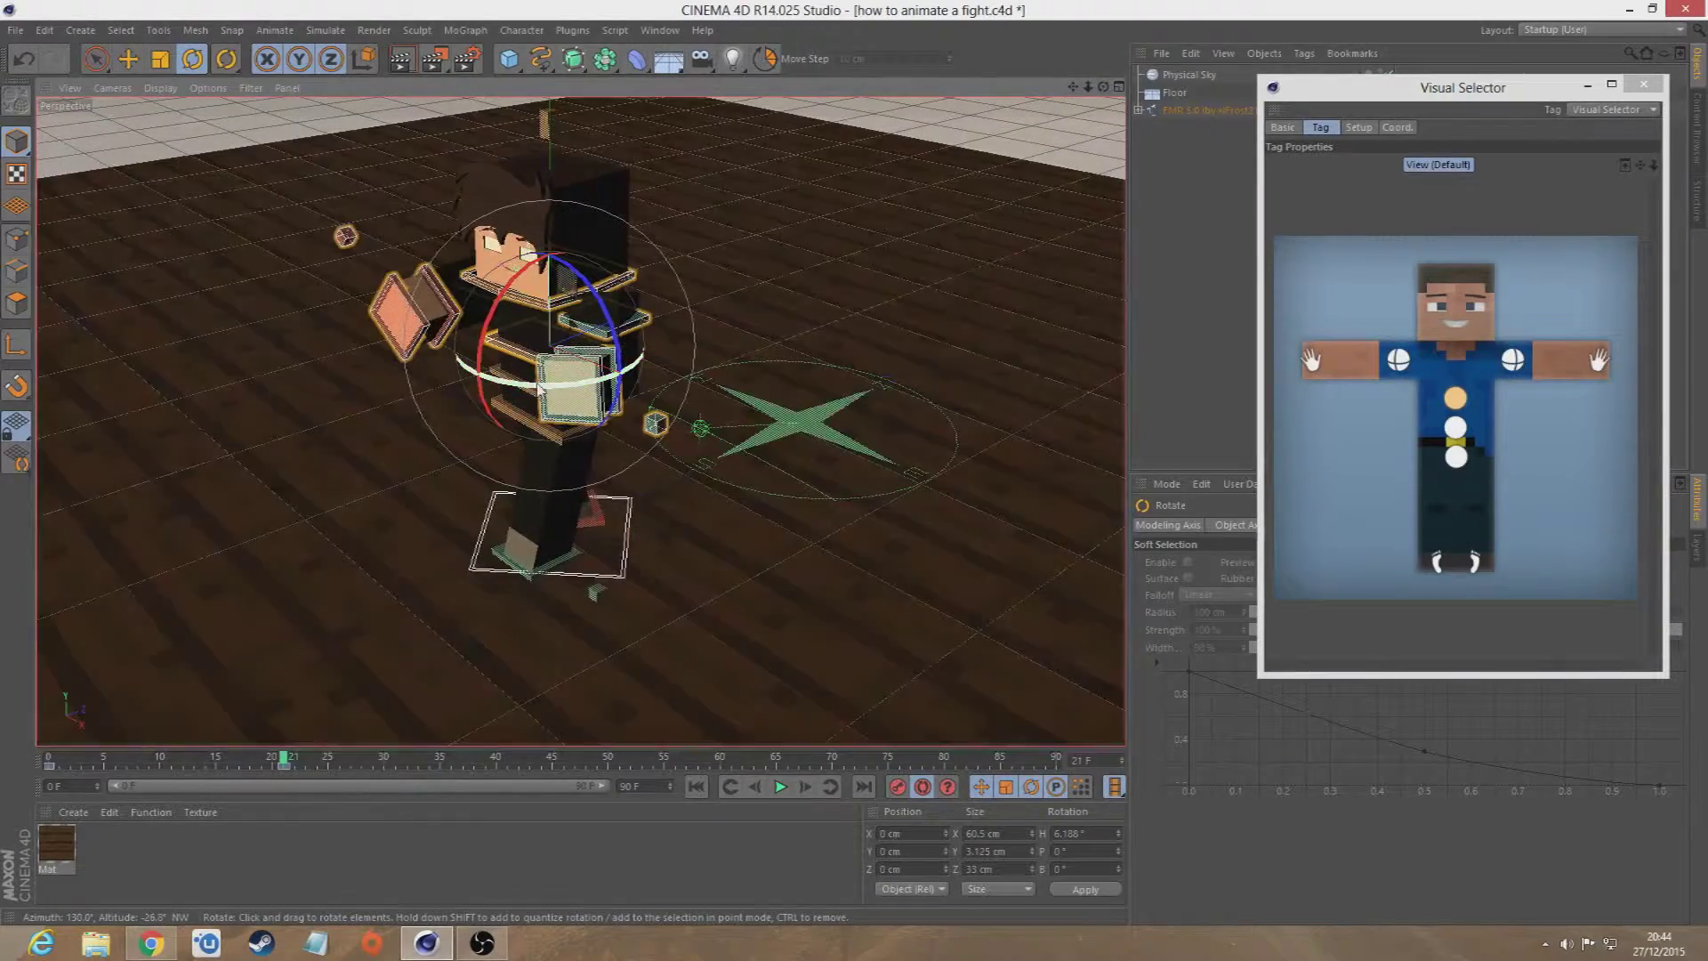
left_click(567, 404)
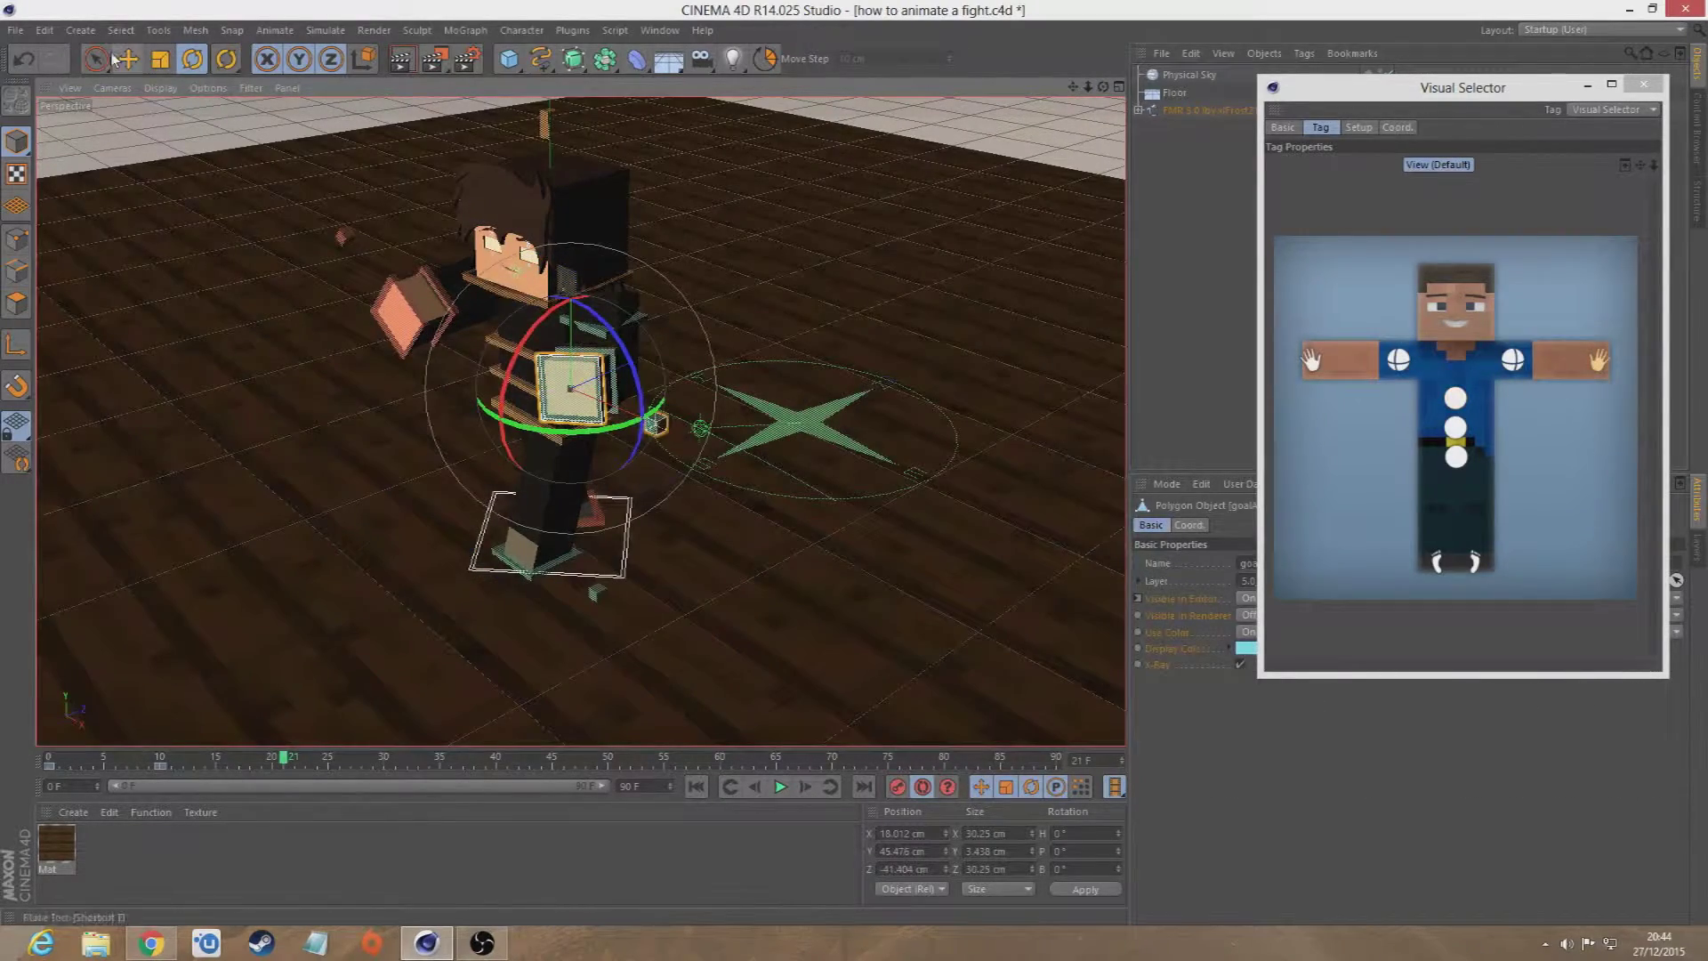
left_click(127, 58)
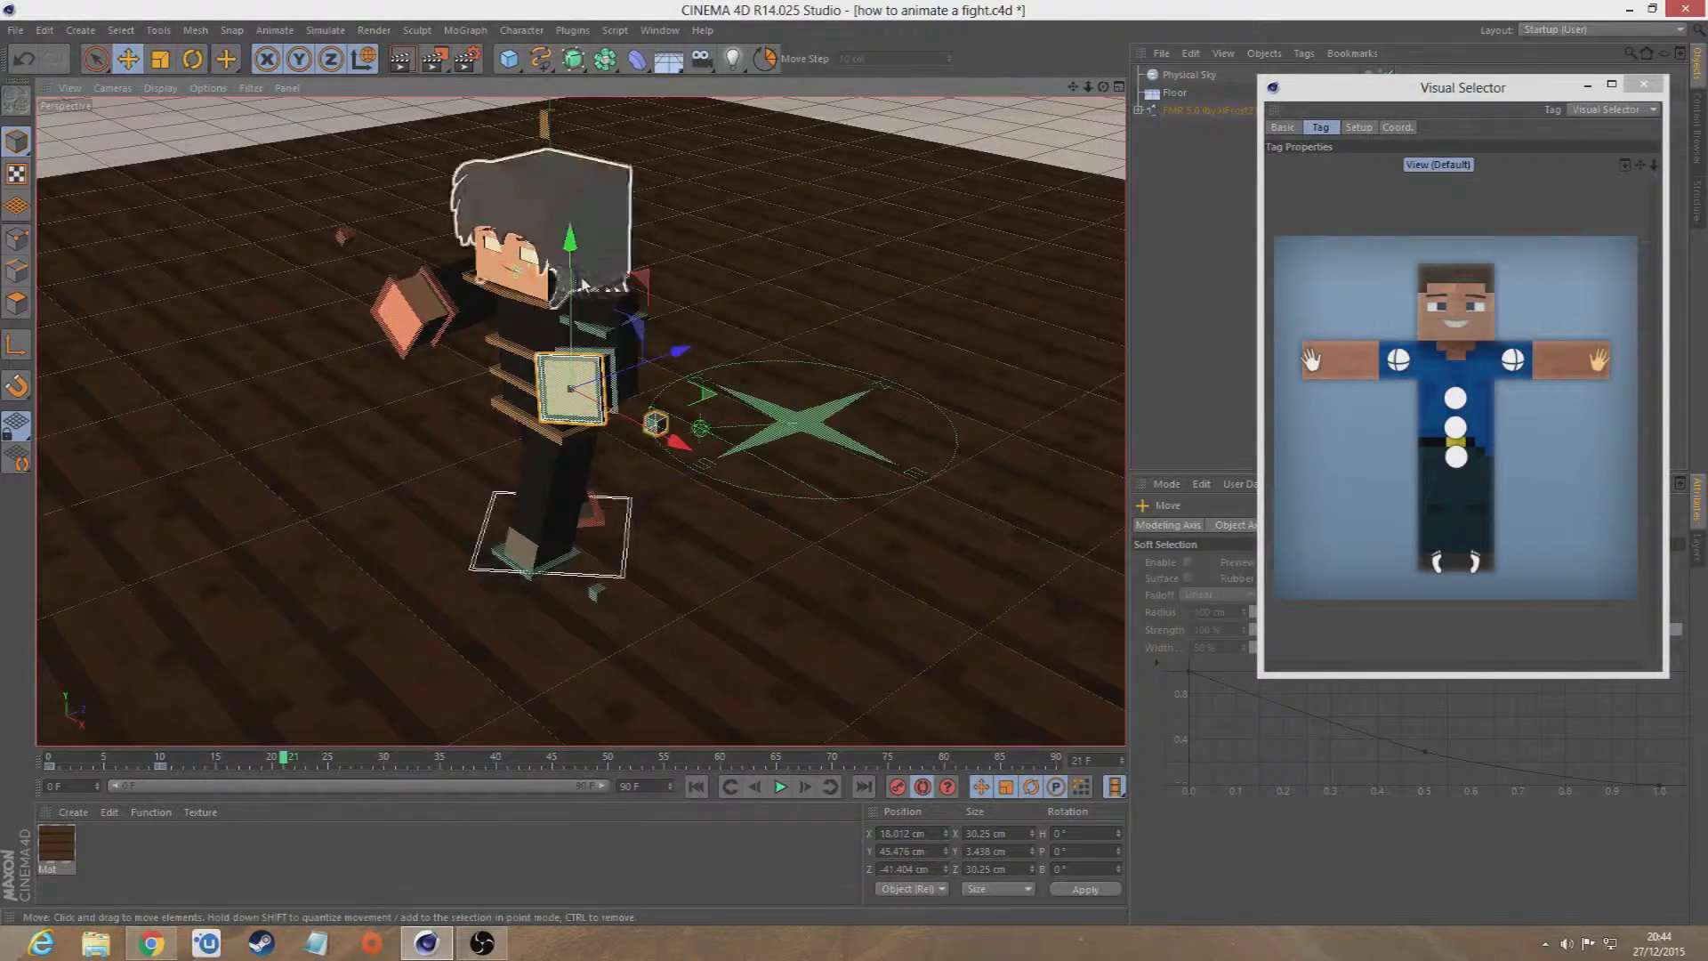
left_click_drag(570, 241, 571, 260)
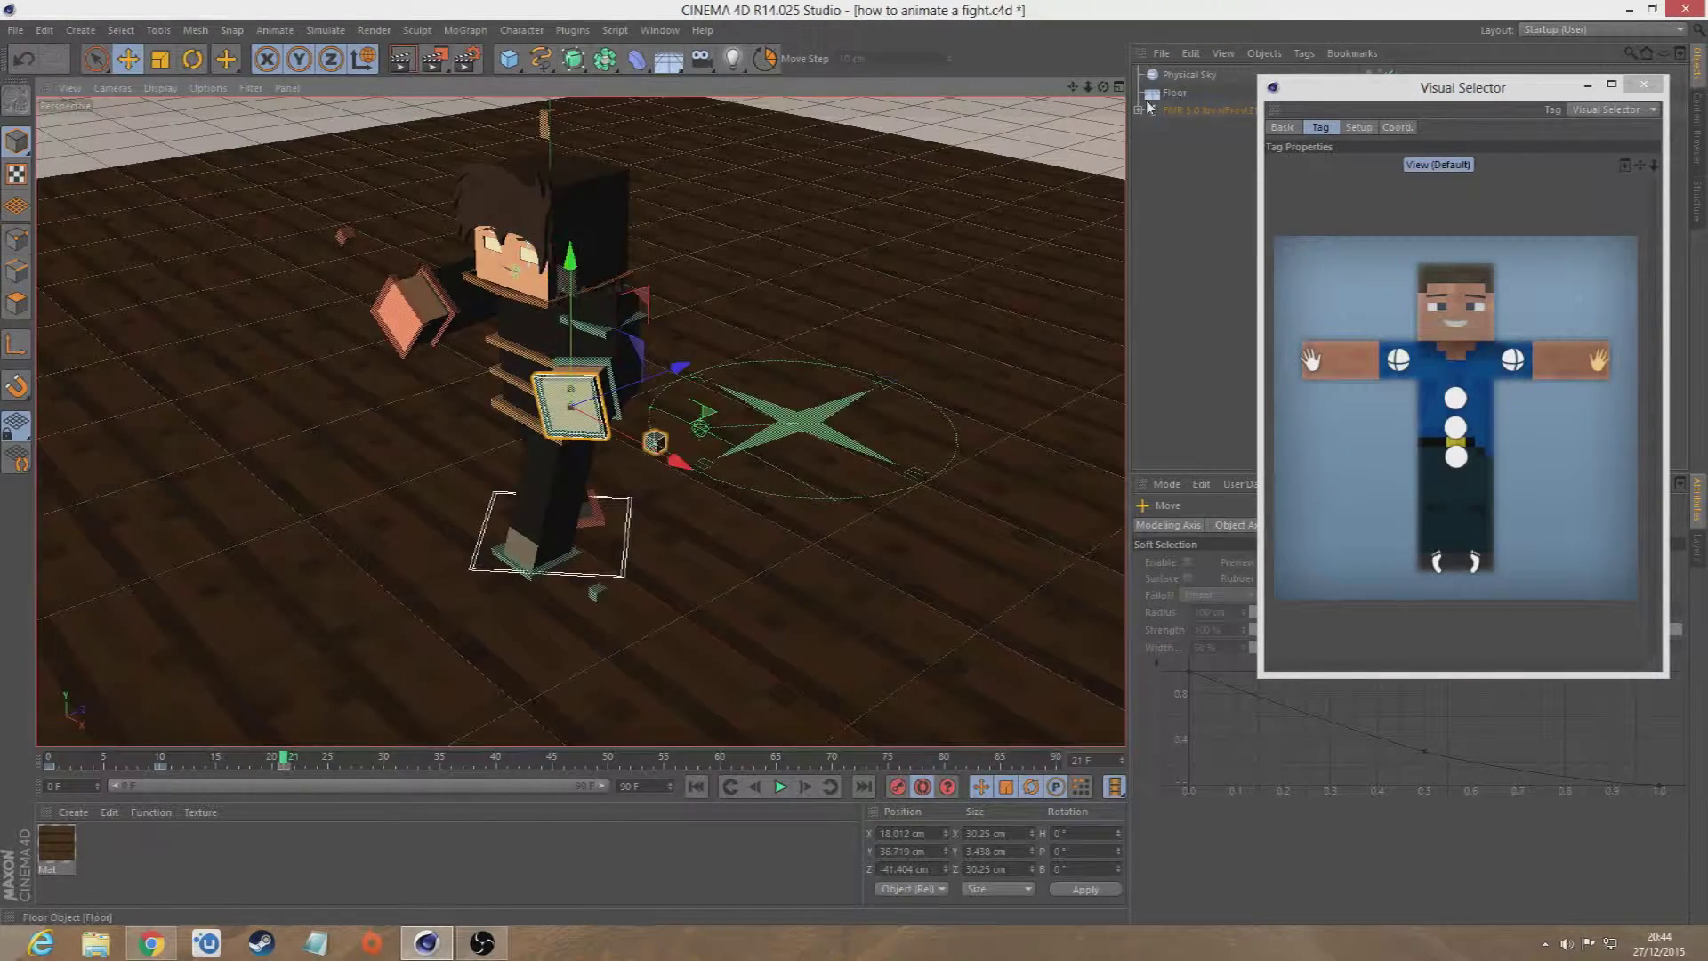
left_click_drag(1103, 86, 1041, 91)
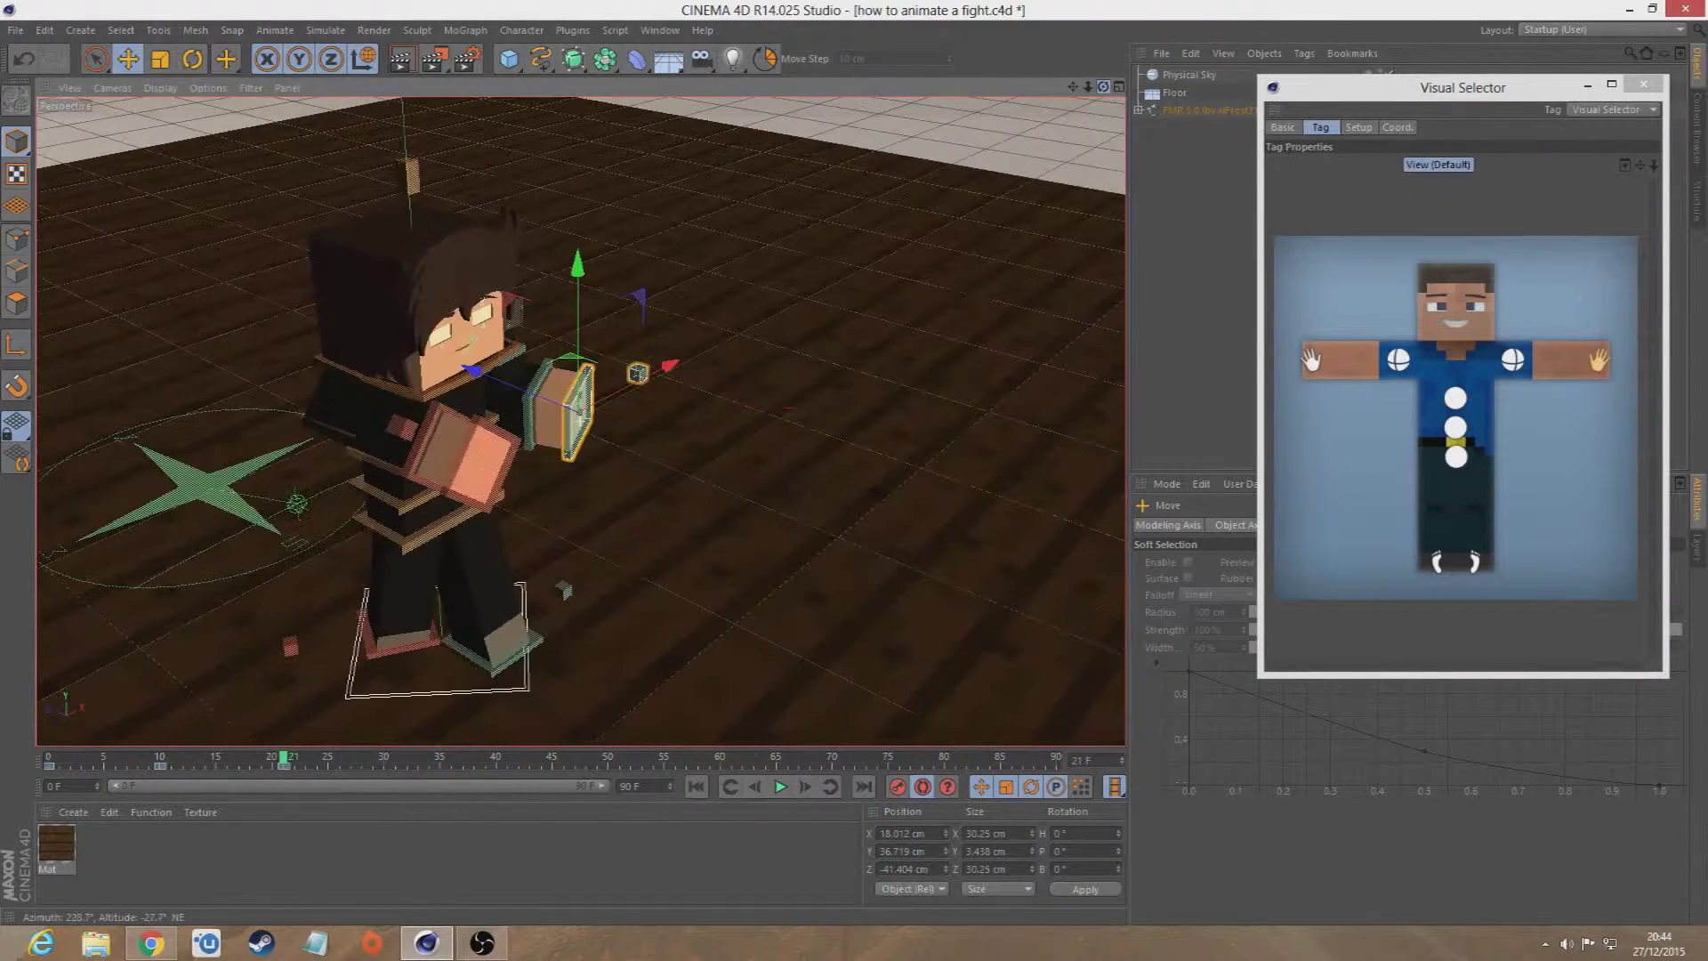
key("ctrl+z")
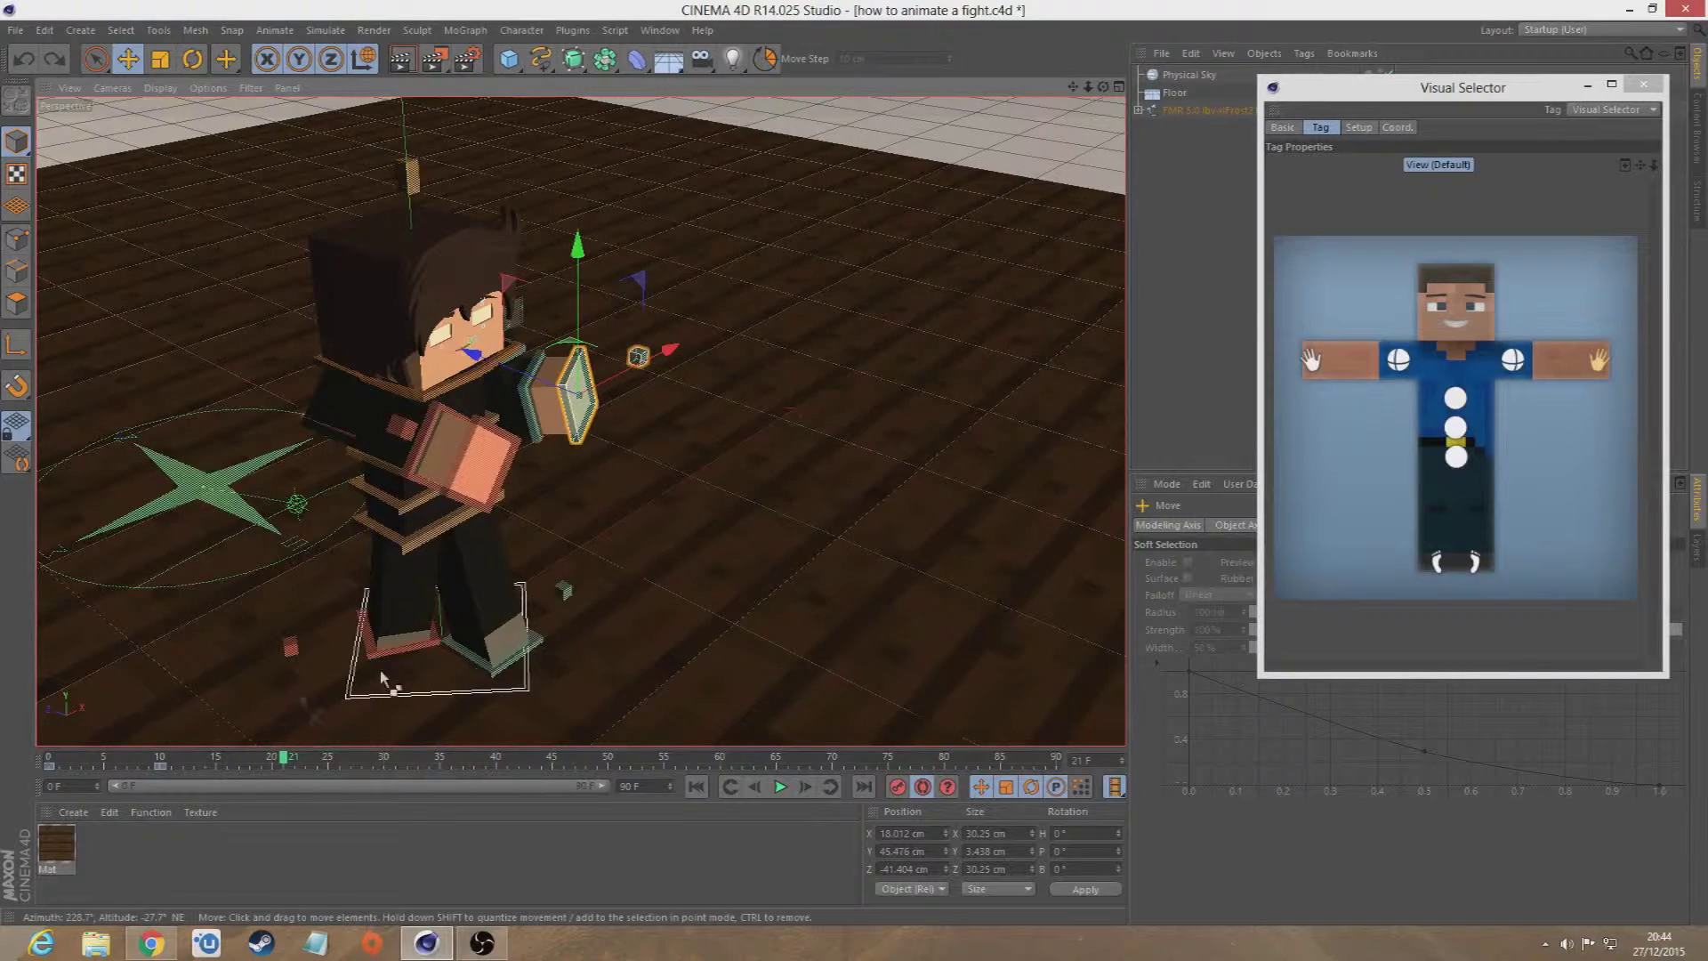
key("ctrl+z")
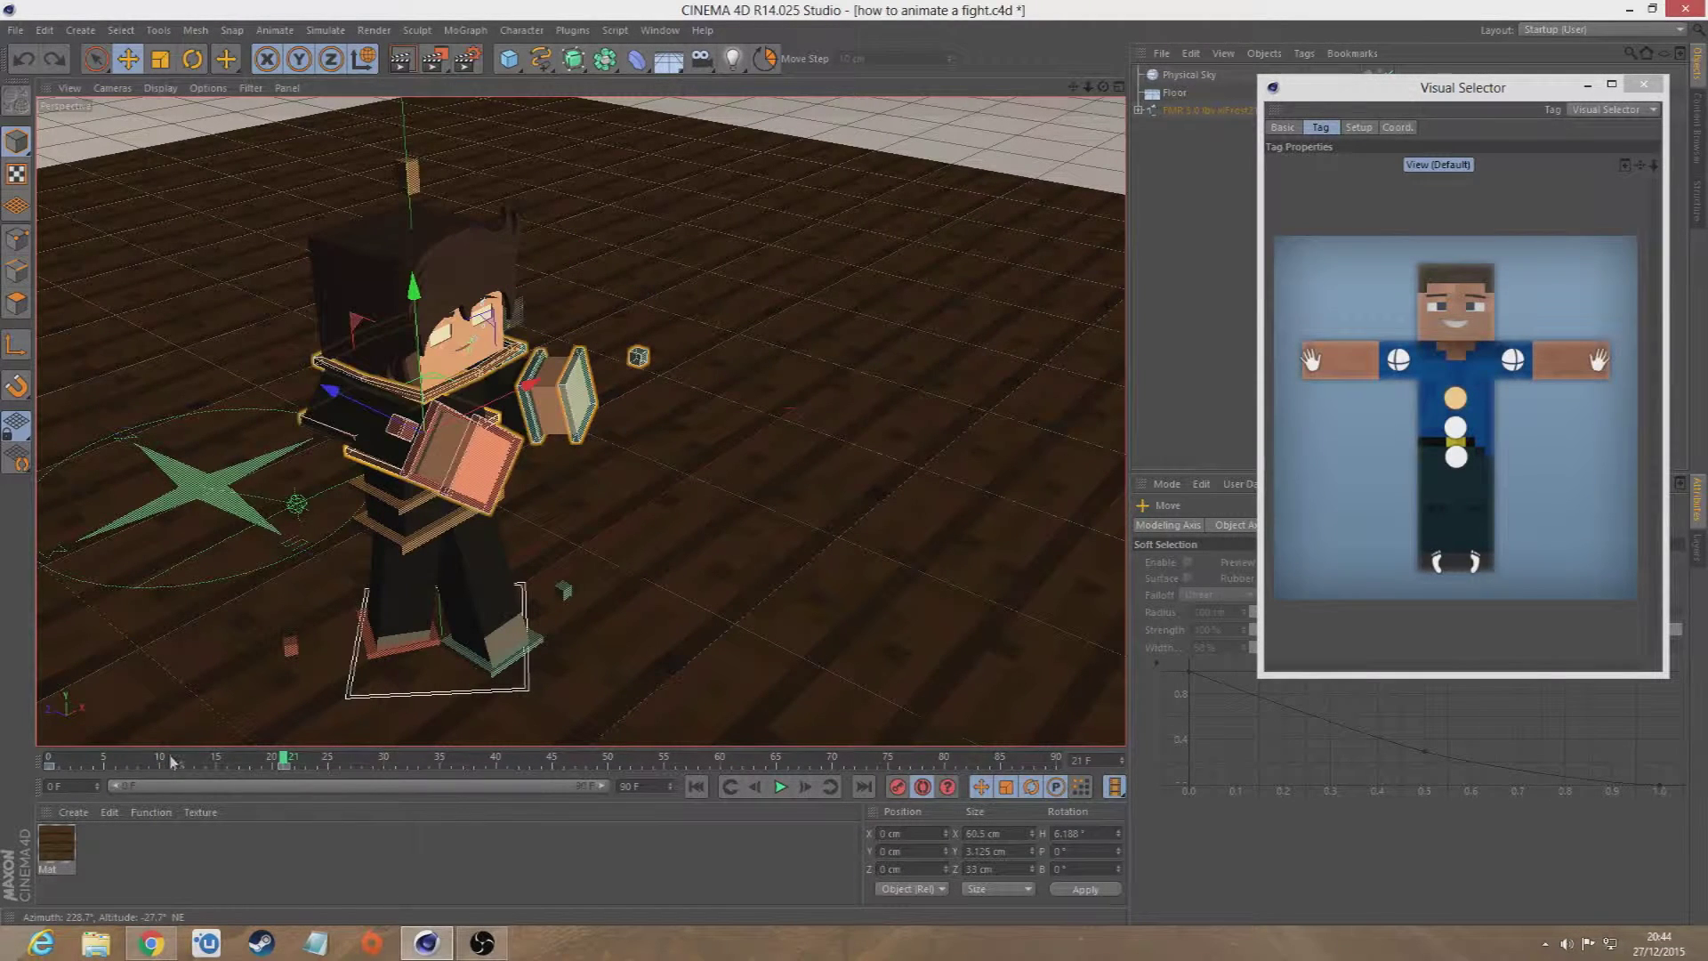
- Shift the chest control's rotation key earlier on the timeline and return to frame 0
left_click(225, 769)
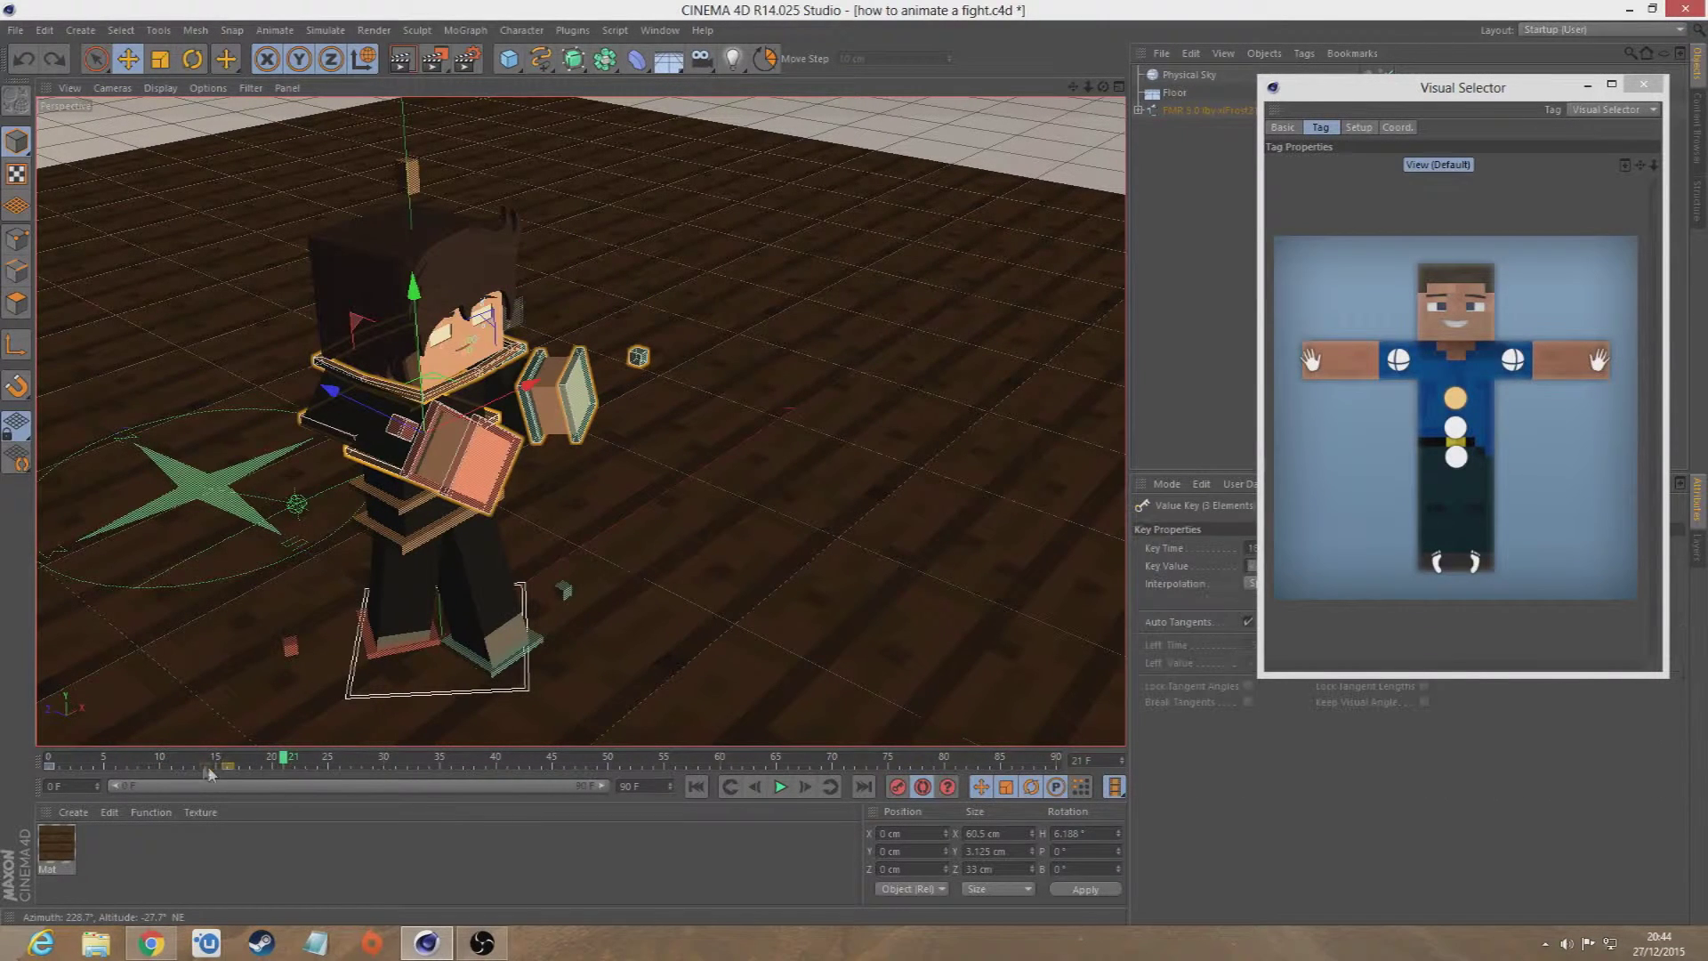
left_click(54, 758)
mouse_move(52, 765)
left_mouse_down()
mouse_move(182, 776)
mouse_move(50, 769)
left_mouse_up()
- Delete the teal foot control's key at frame 10 and go to frame 10
left_click(532, 649)
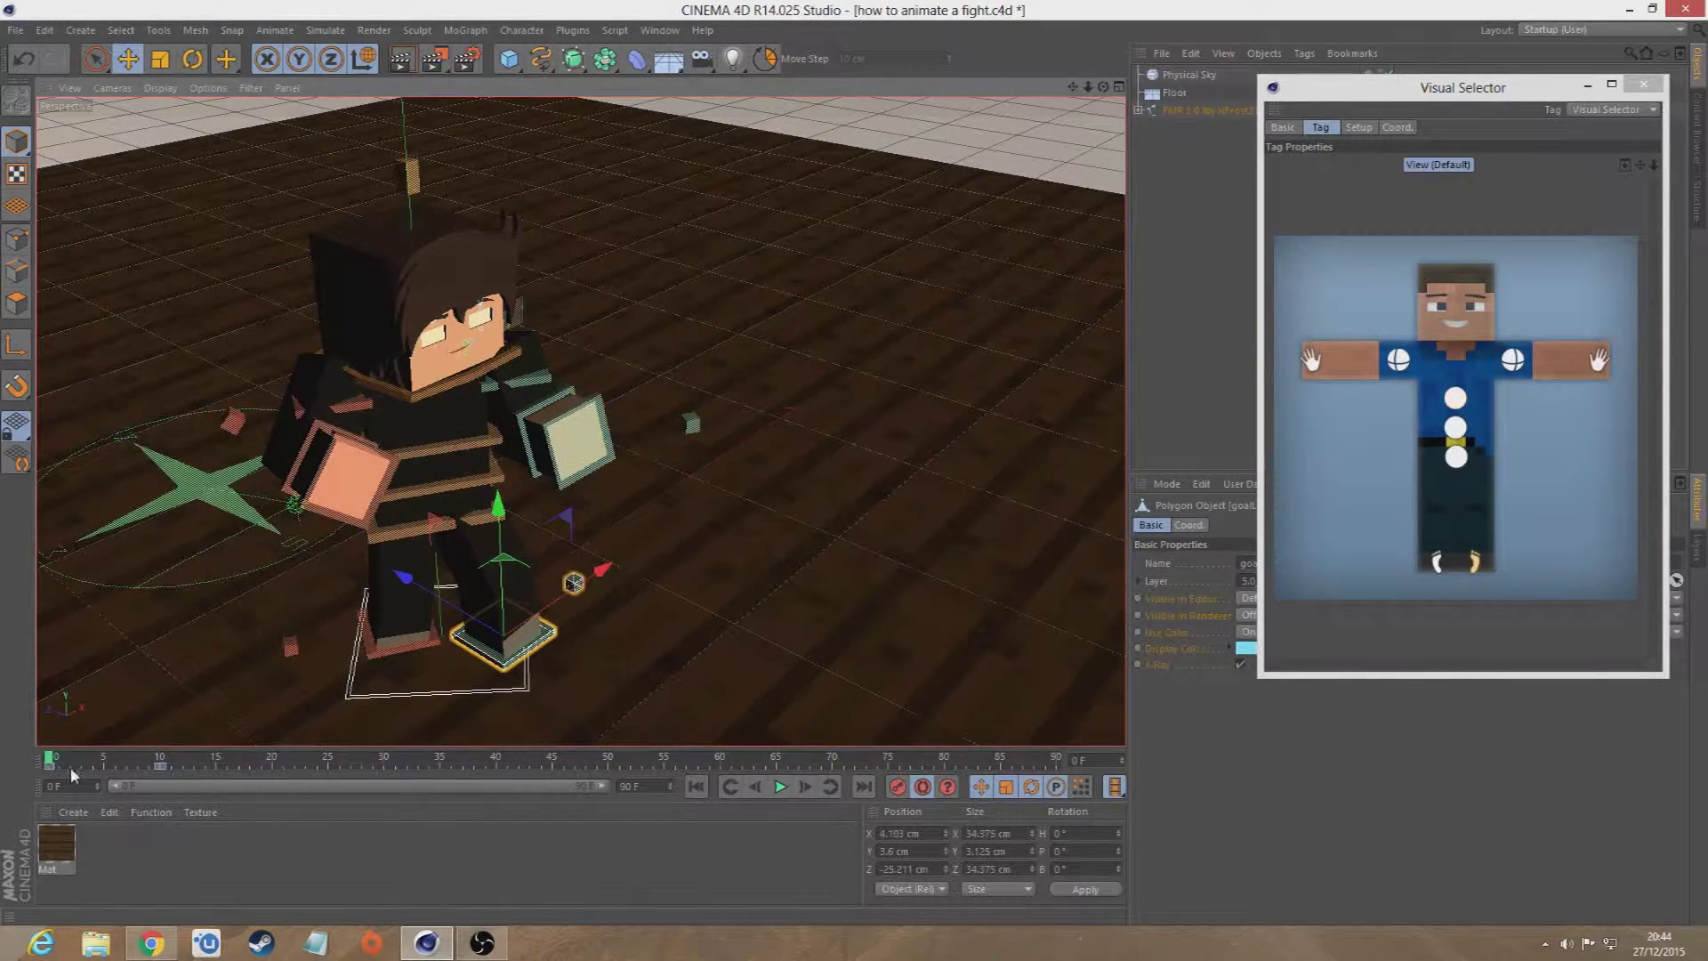
left_click(161, 767)
key("Delete")
left_click(160, 758)
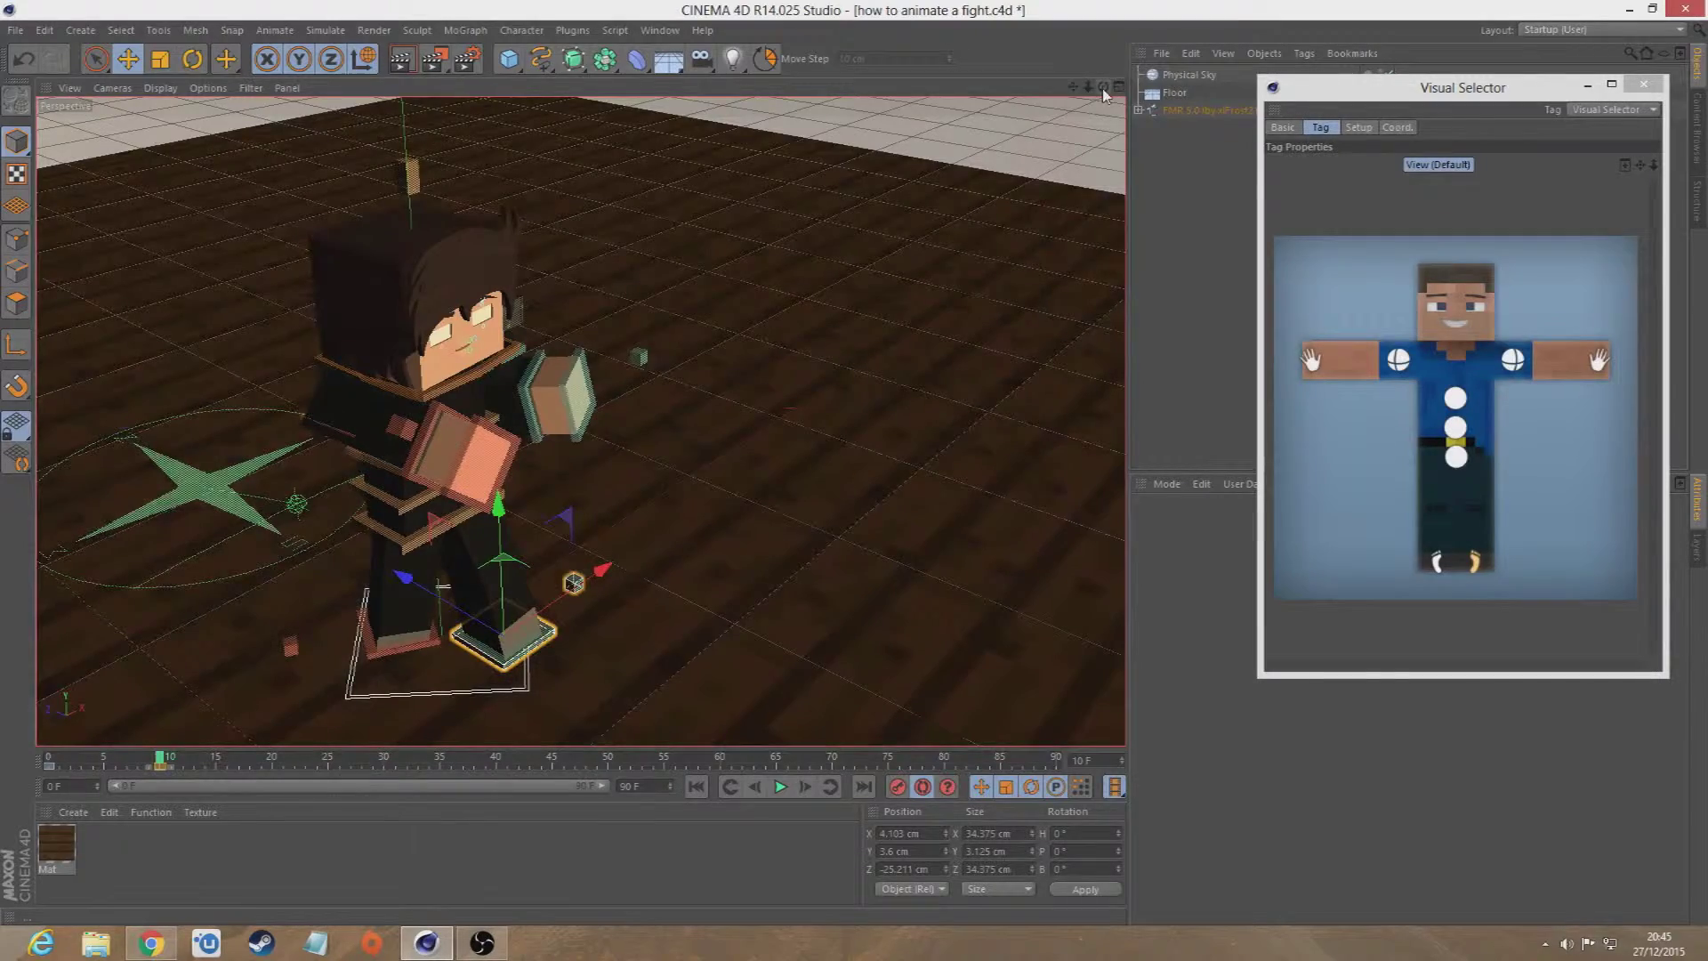
- Set the pink foot control's heading rotation to 0° at frame 10
left_click_drag(1103, 89, 1014, 100)
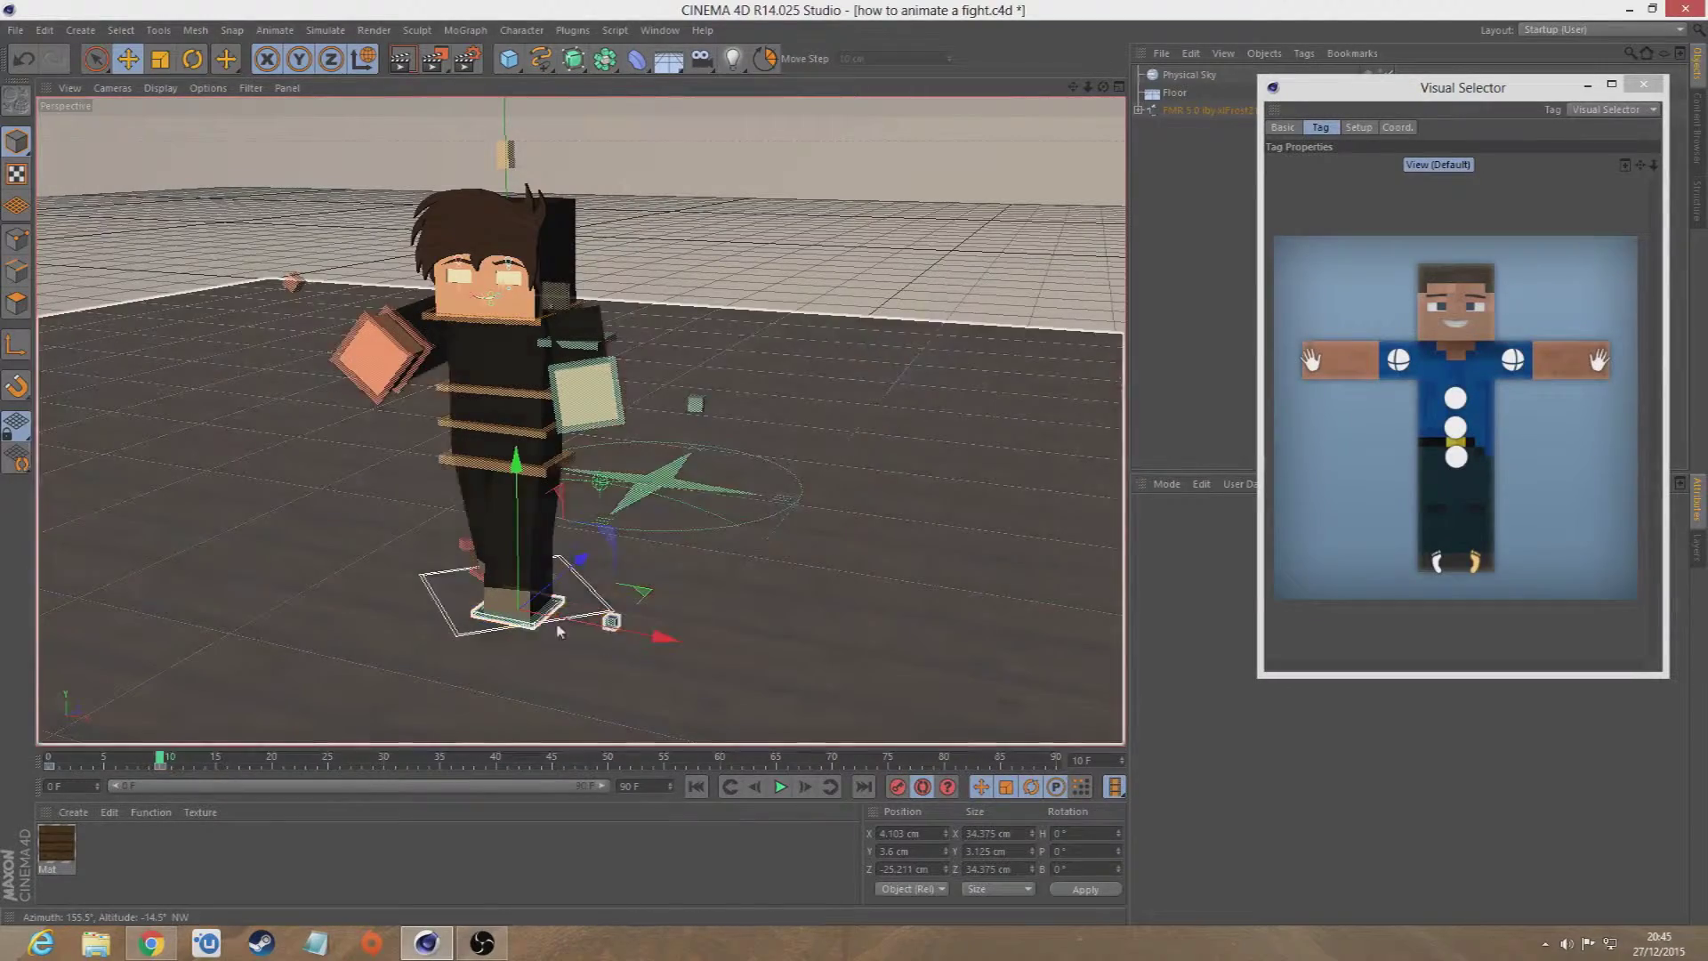
left_click_drag(1104, 88, 976, 91)
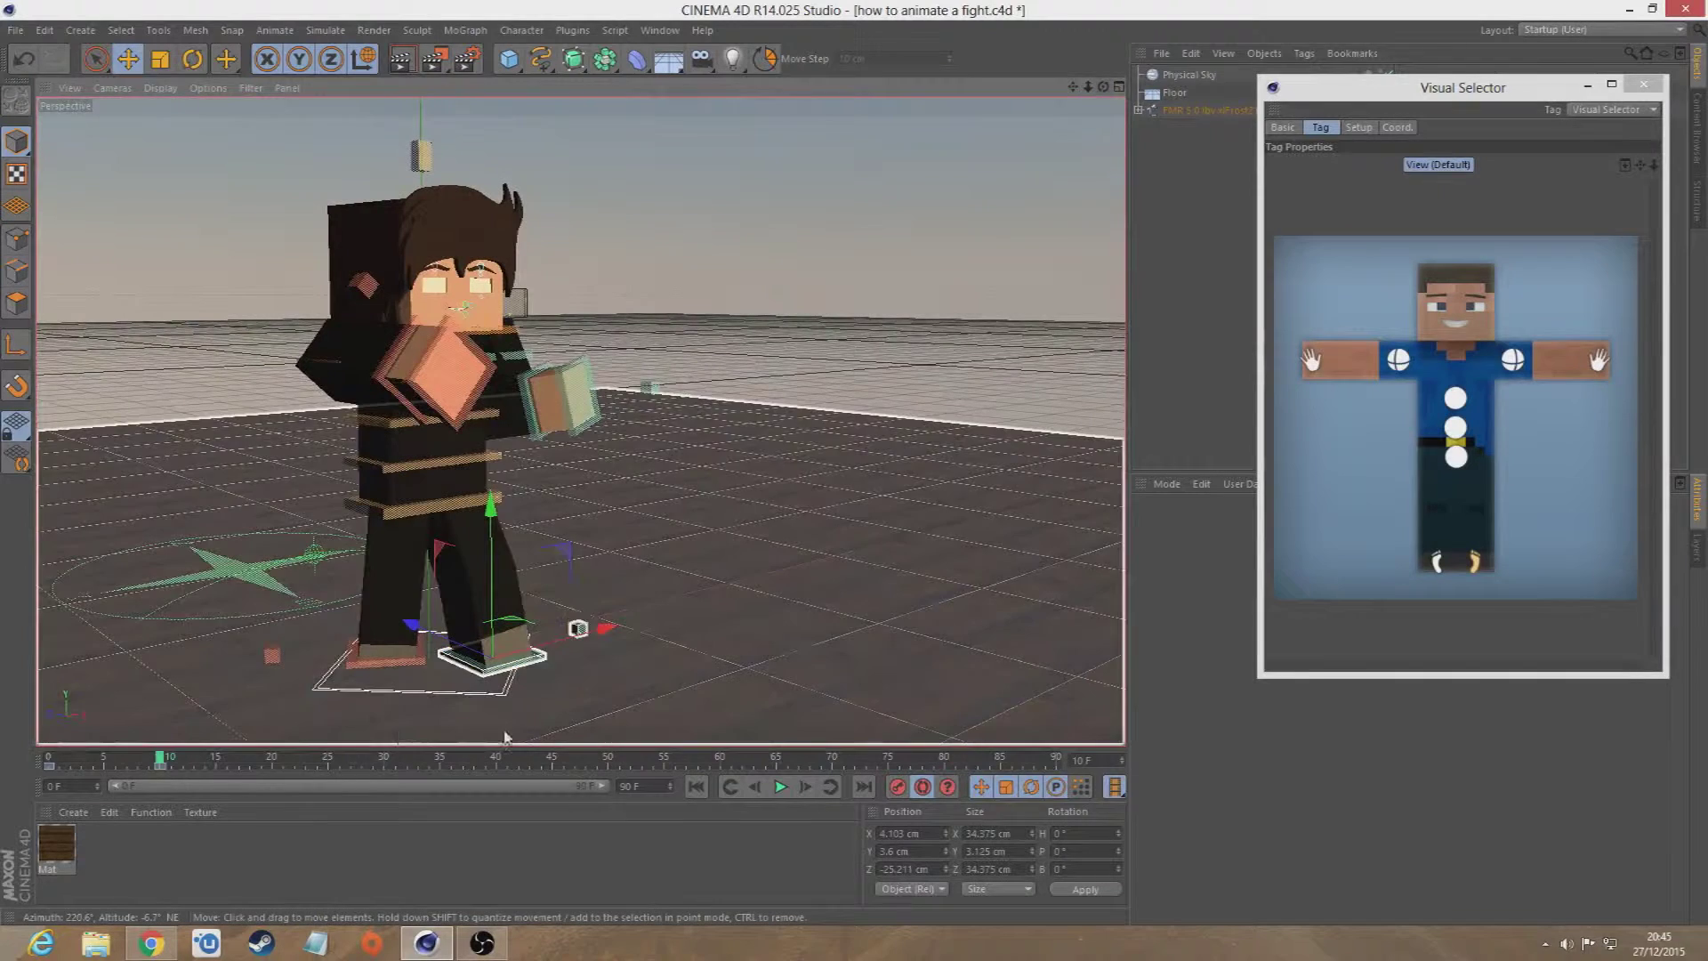
left_click(368, 675)
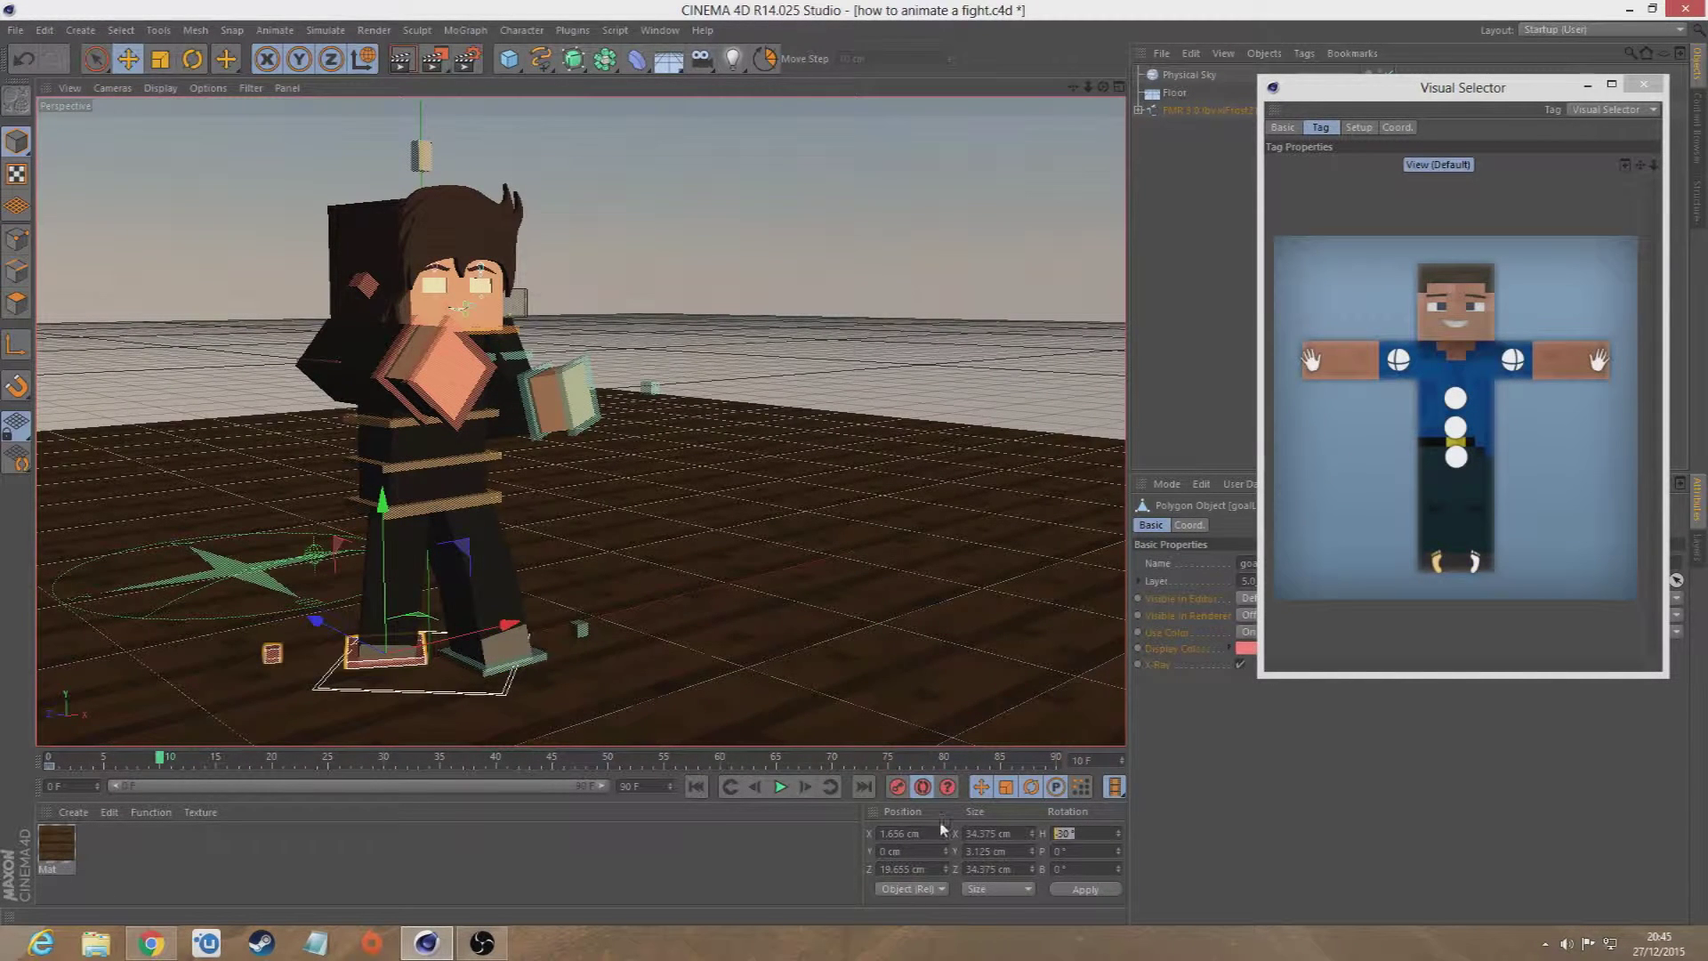
key("Return")
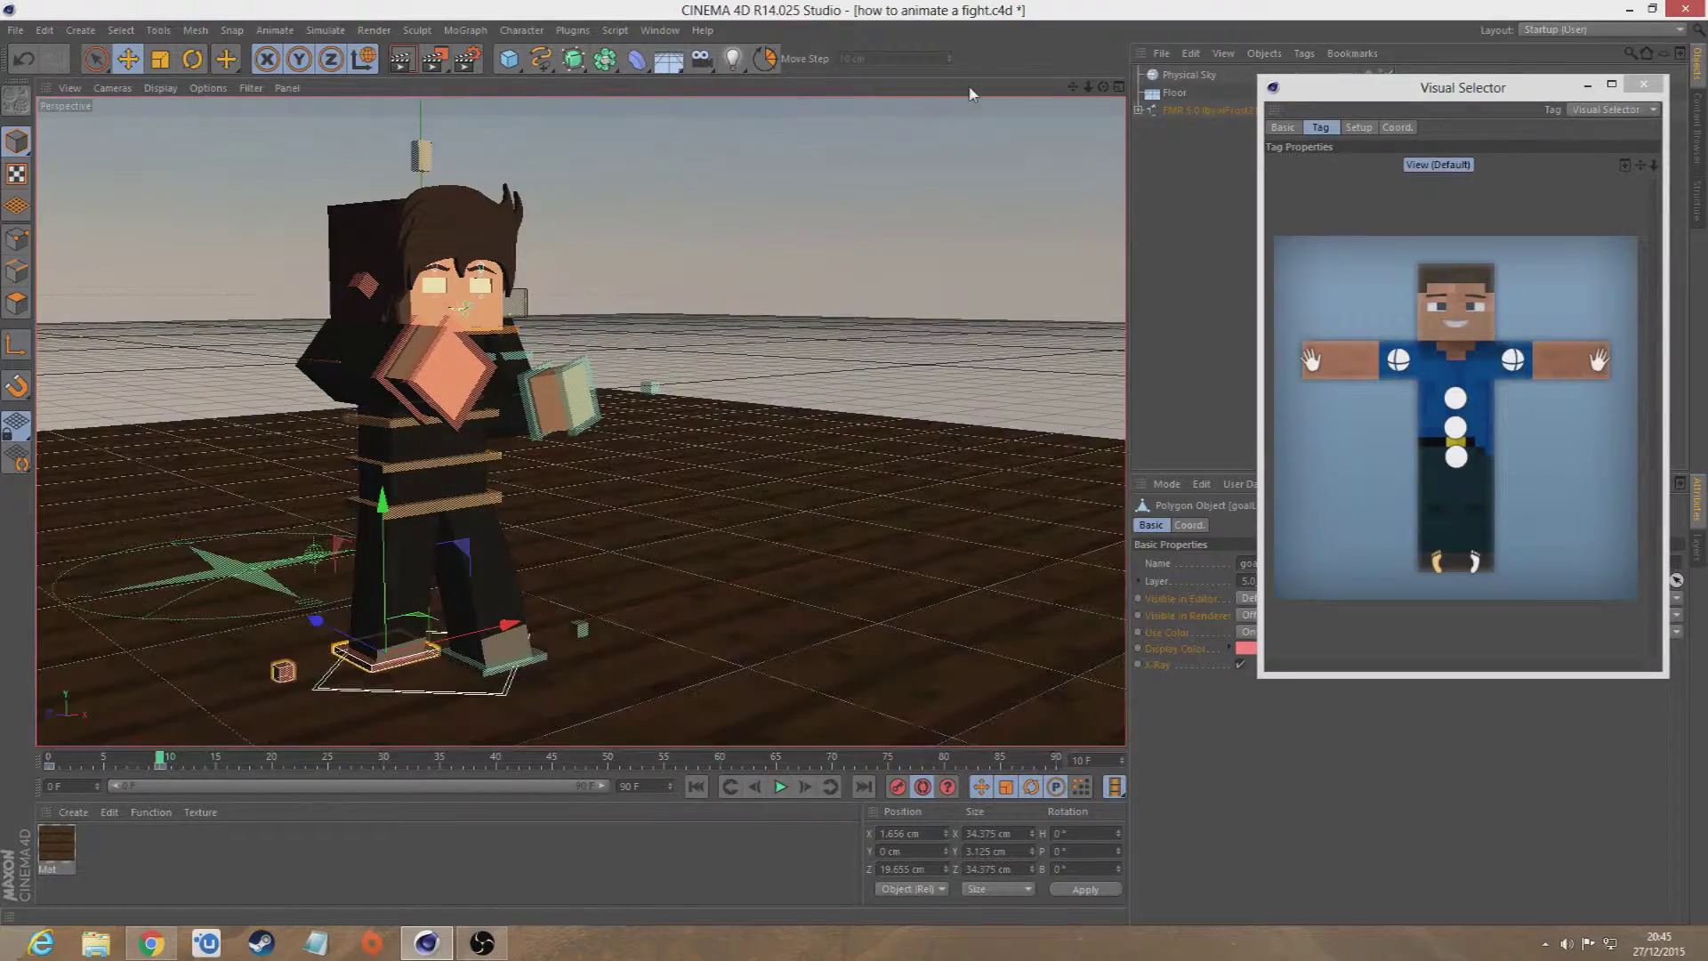
- Set the animation's end frame to 30 and play it back, checking the pose from the side and front
left_click_drag(1103, 87, 977, 84)
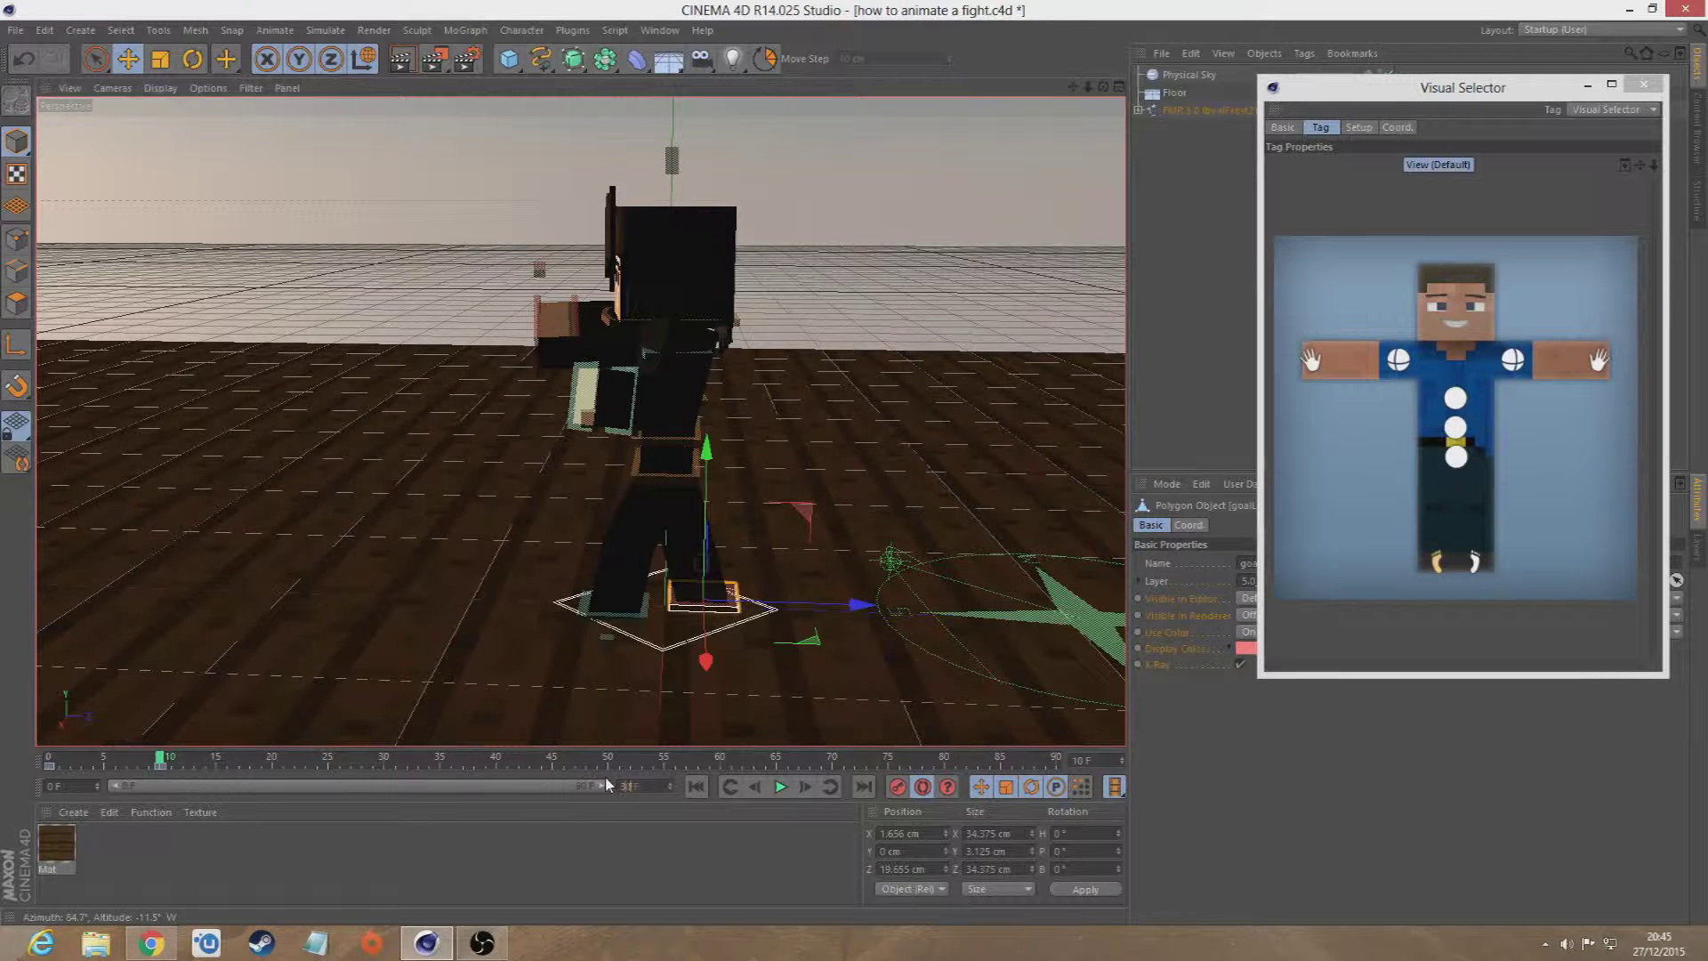
key("Return")
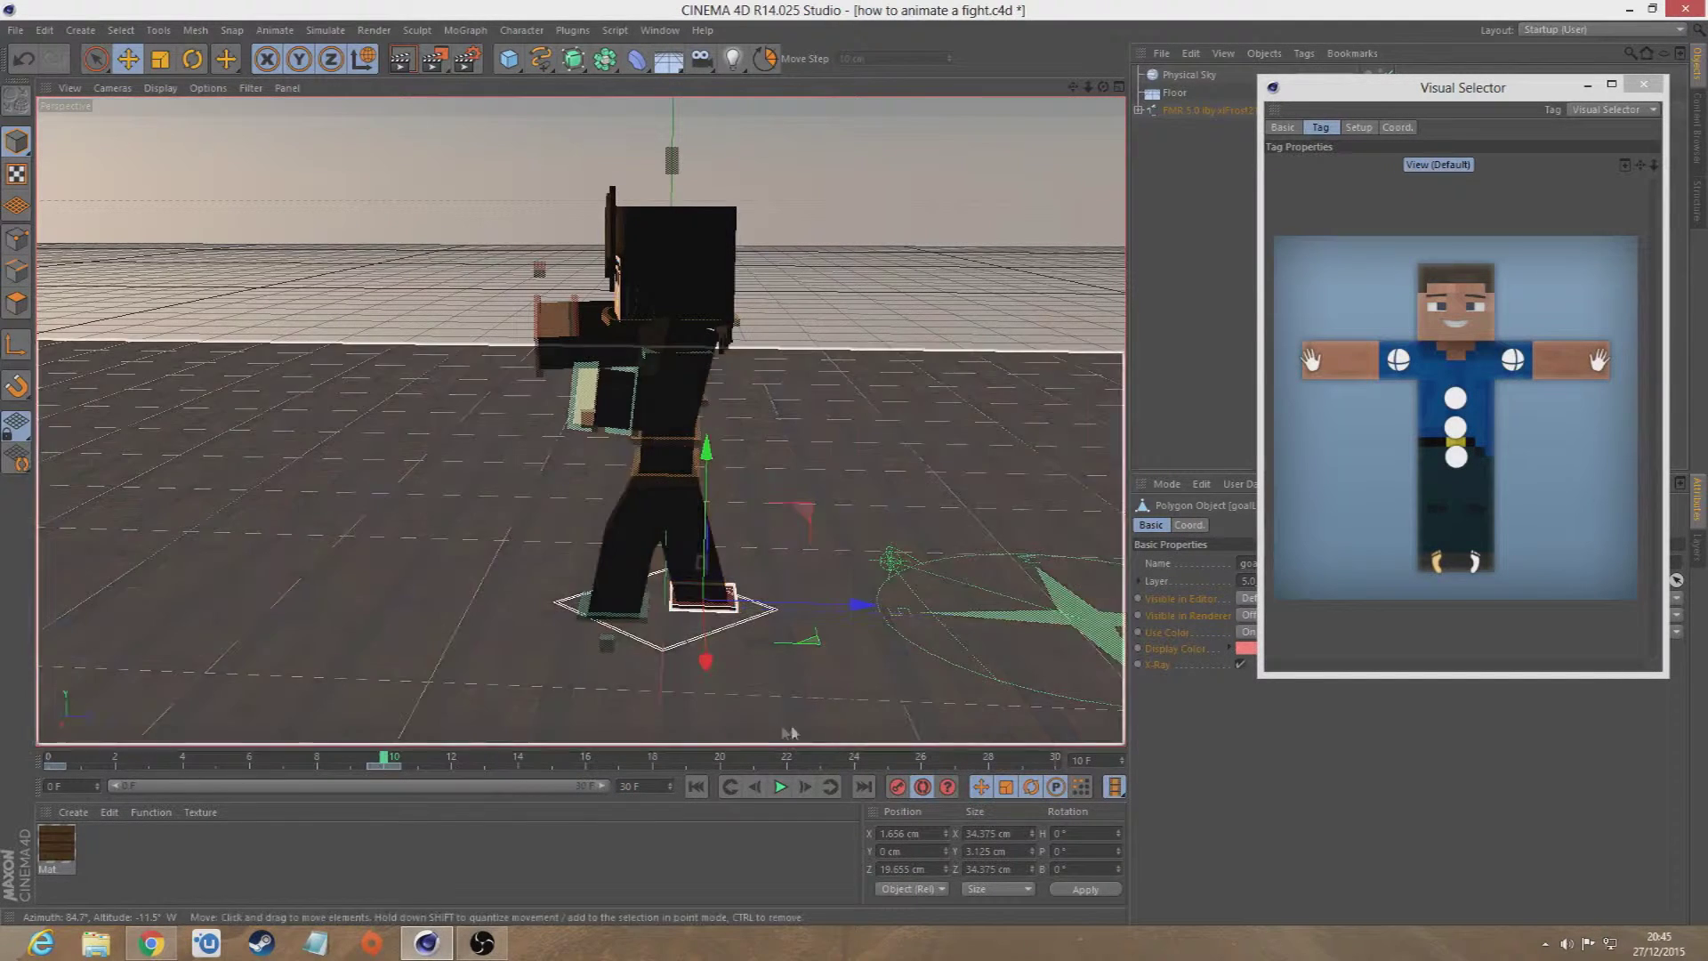
left_click(783, 787)
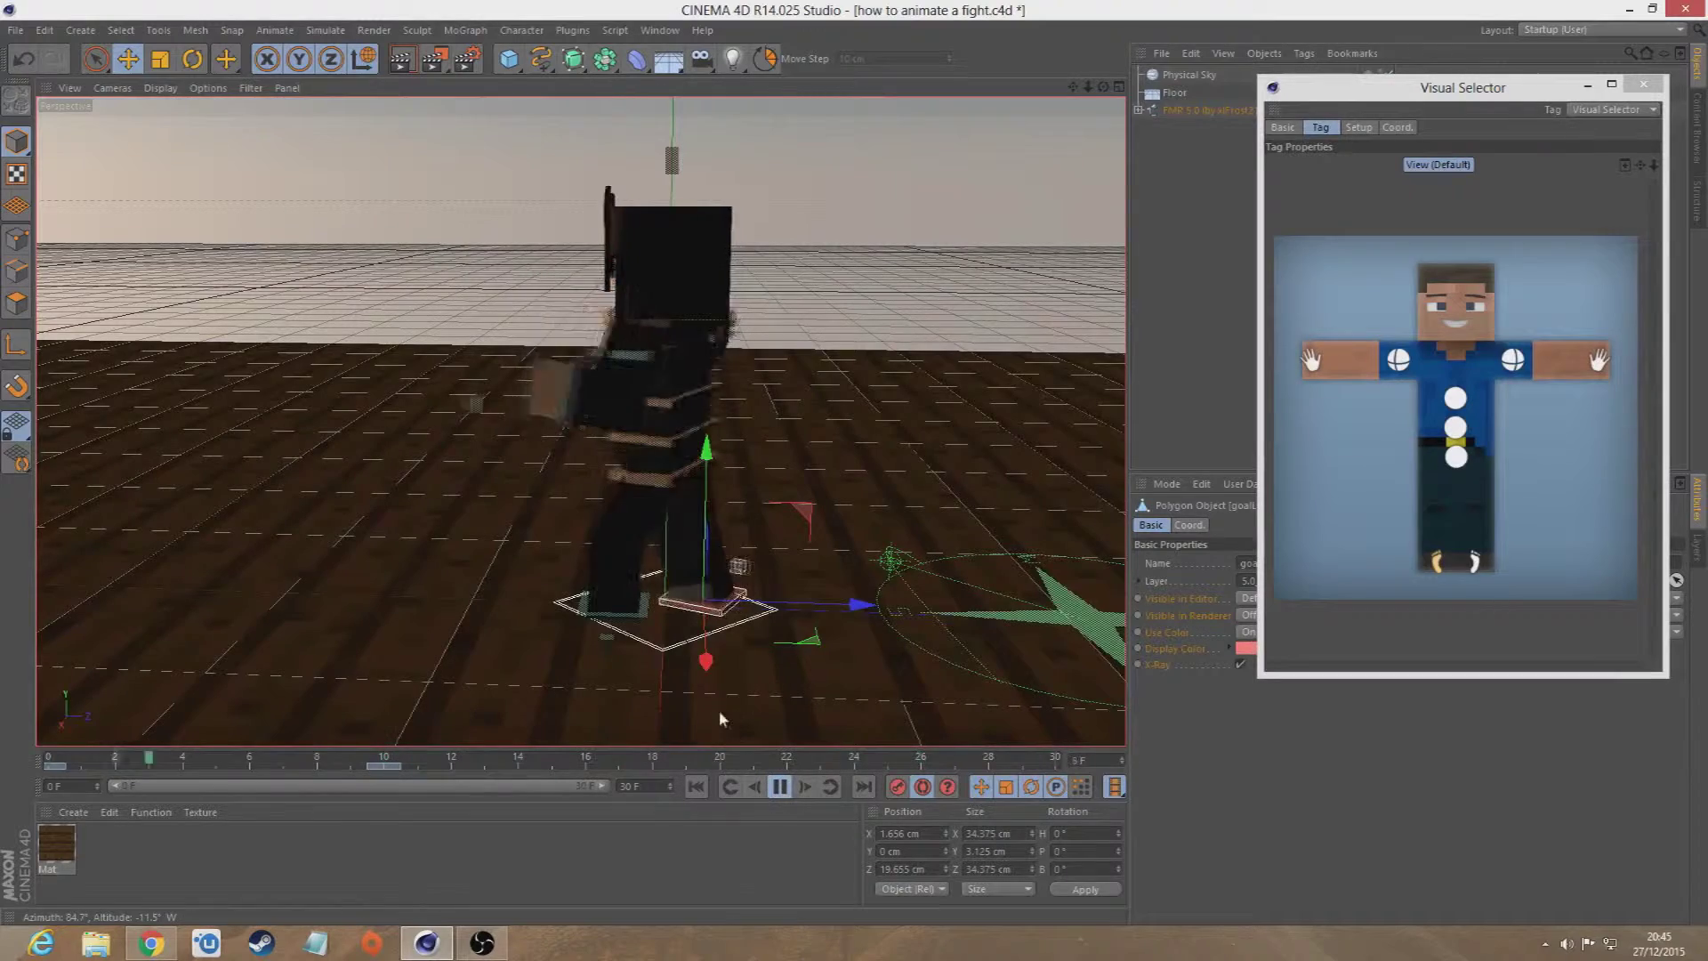
left_click_drag(1103, 87, 1103, 87)
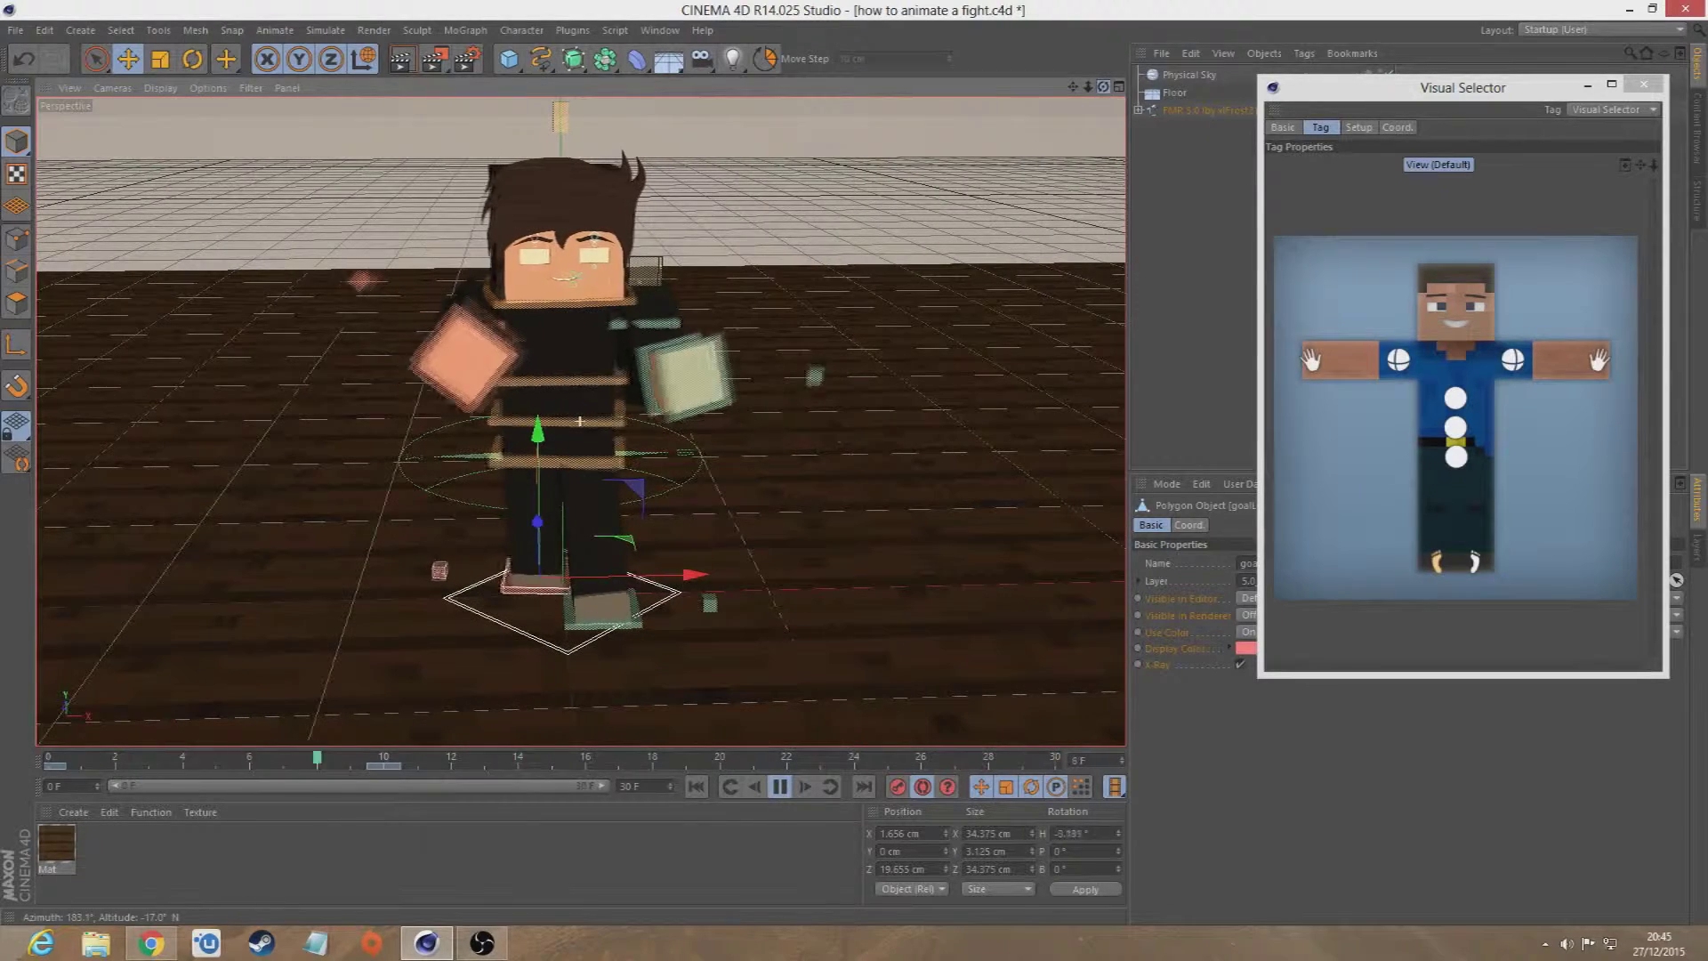
left_click(781, 786)
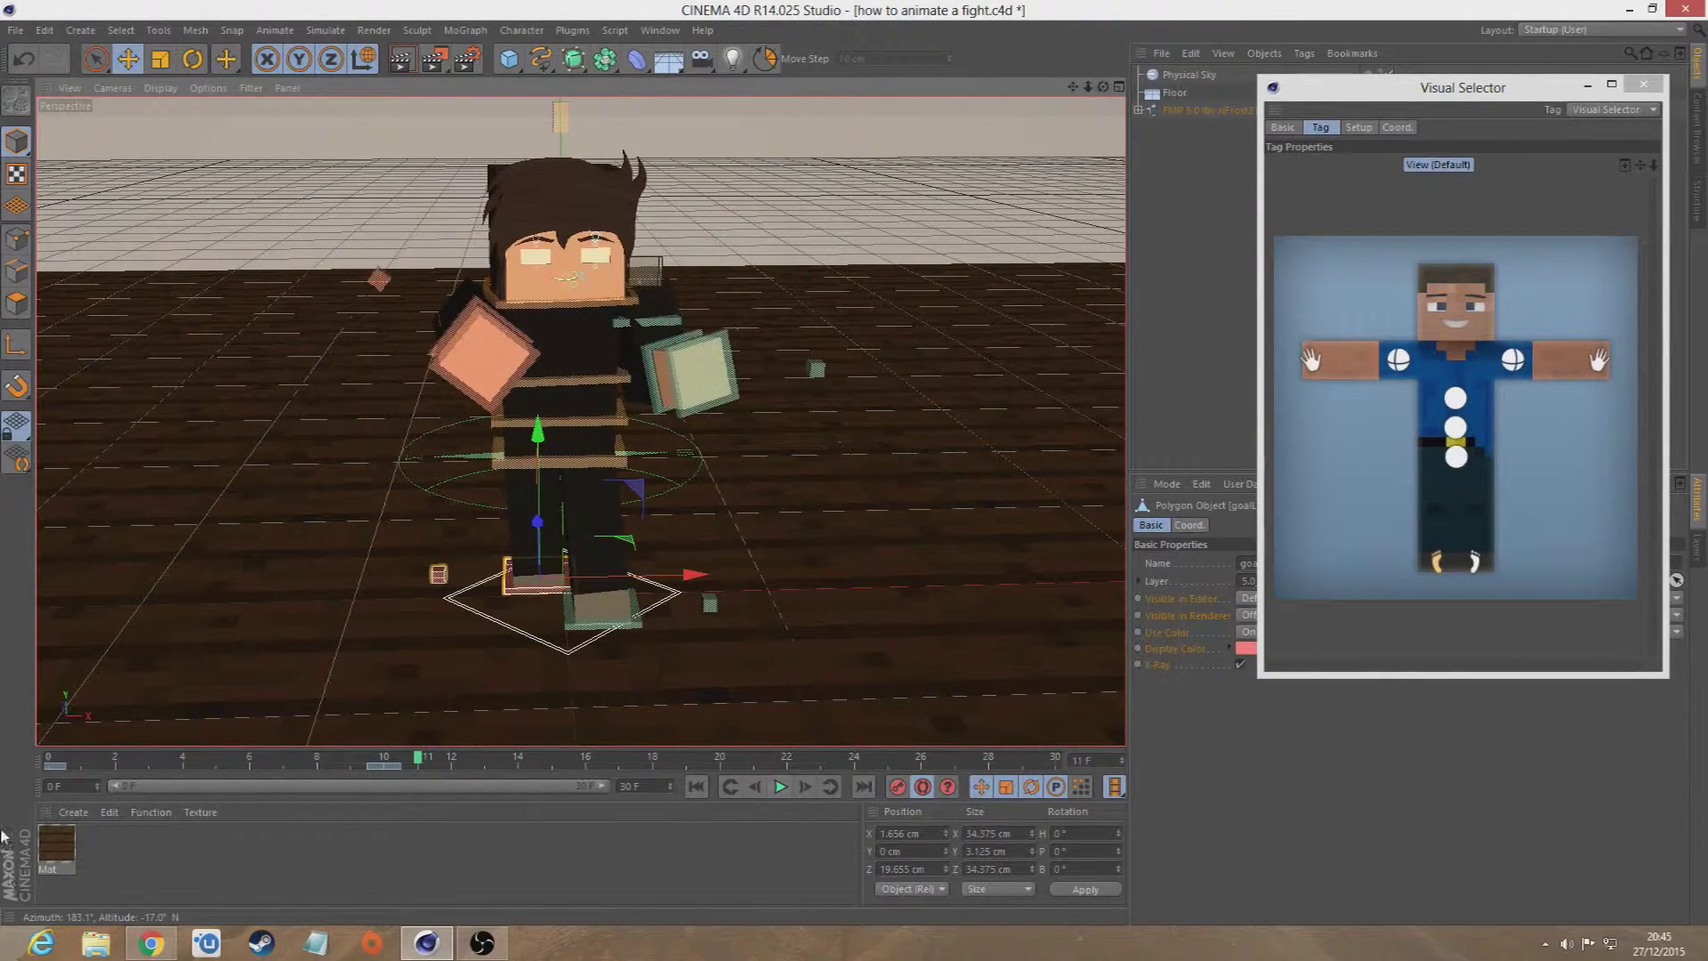
- Slide the pink foot control at frame 0 to about X -1.5 cm and delete its key at frame 10
left_click(48, 763)
left_click_drag(693, 578, 682, 580)
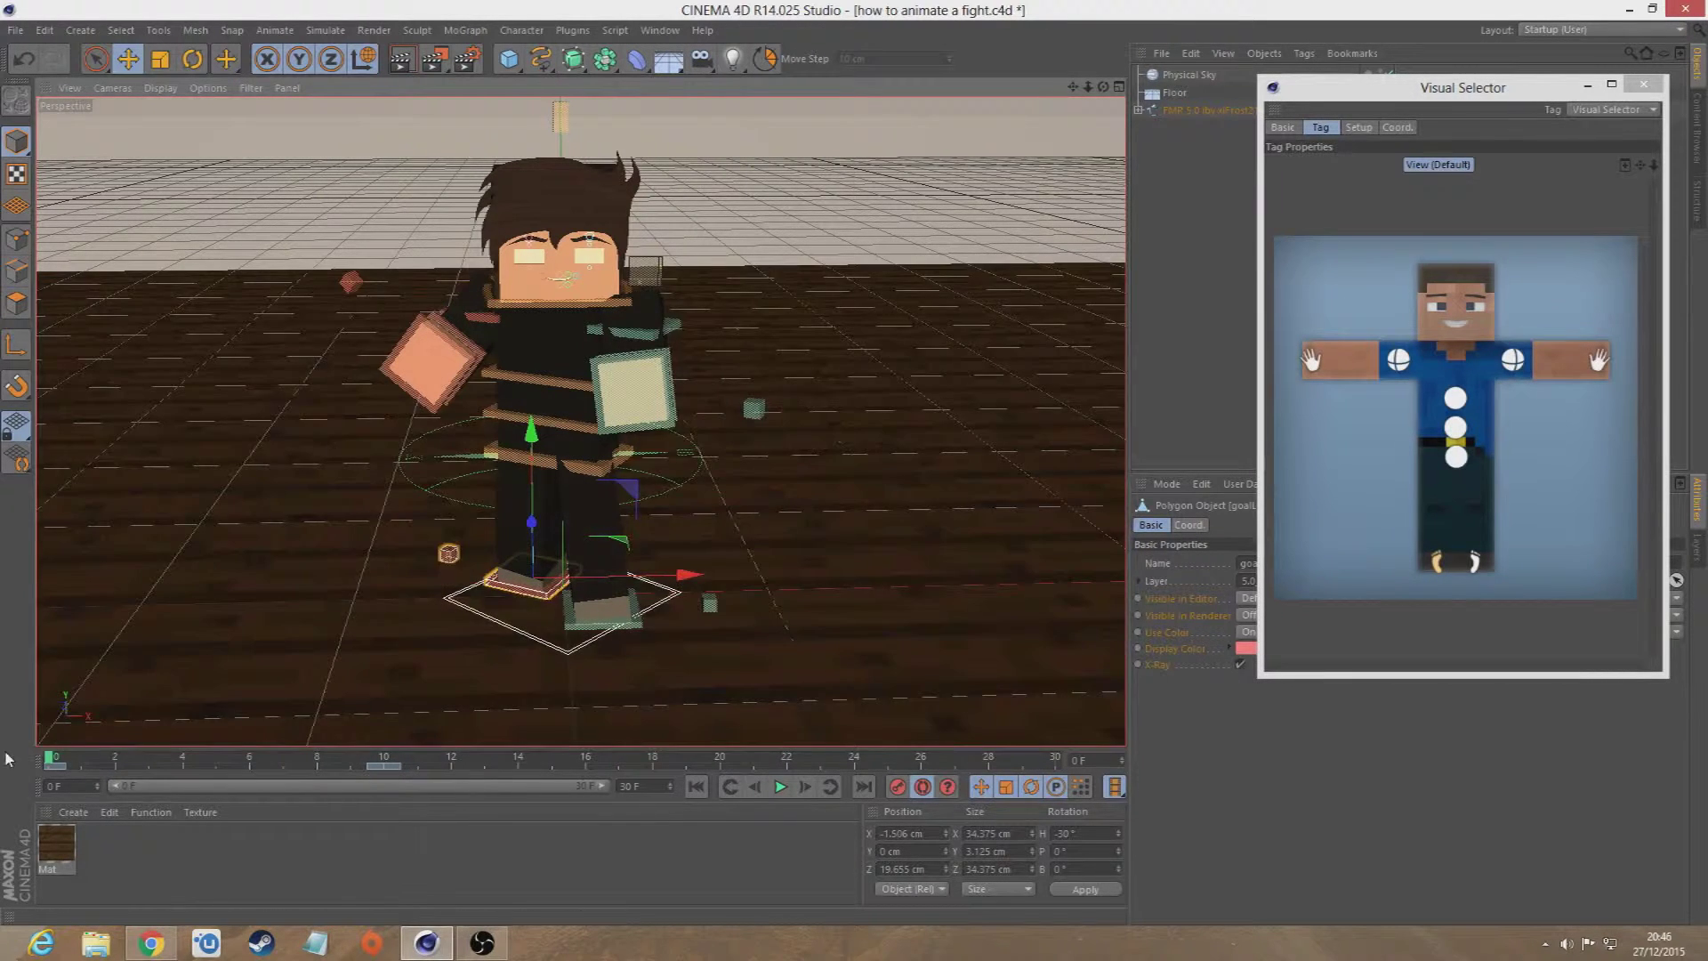
left_click(383, 767)
key("Delete")
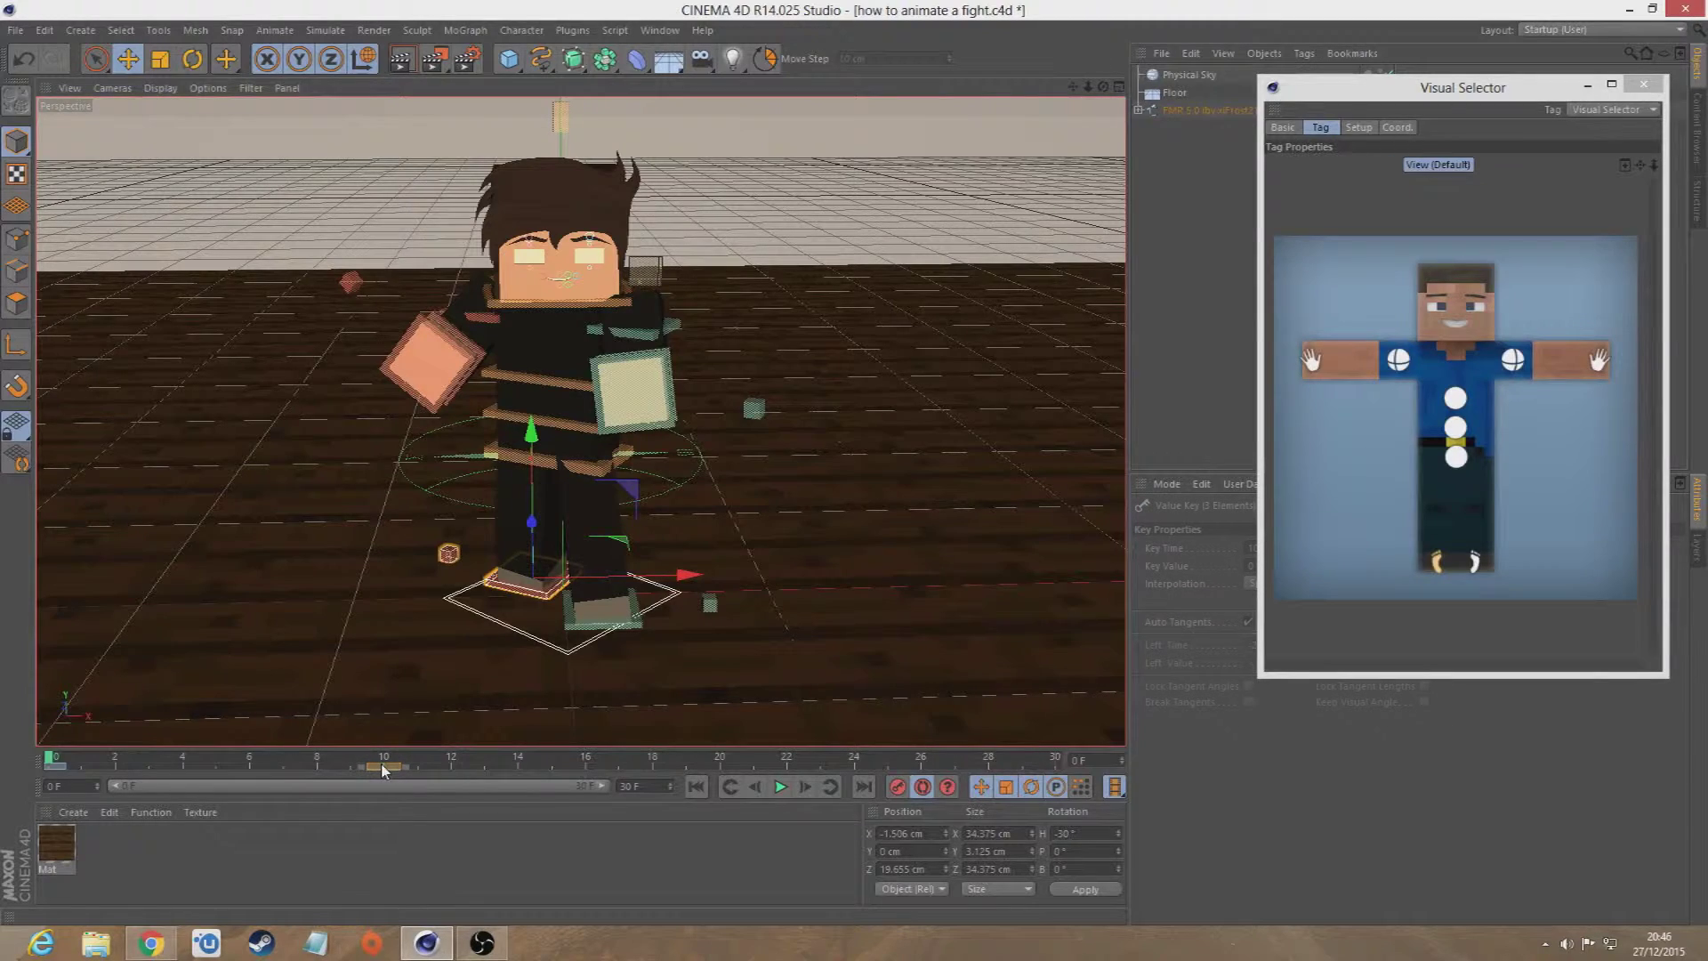
- At frame 10, set the repositioned pink foot control's heading rotation to 0°
left_click(386, 762)
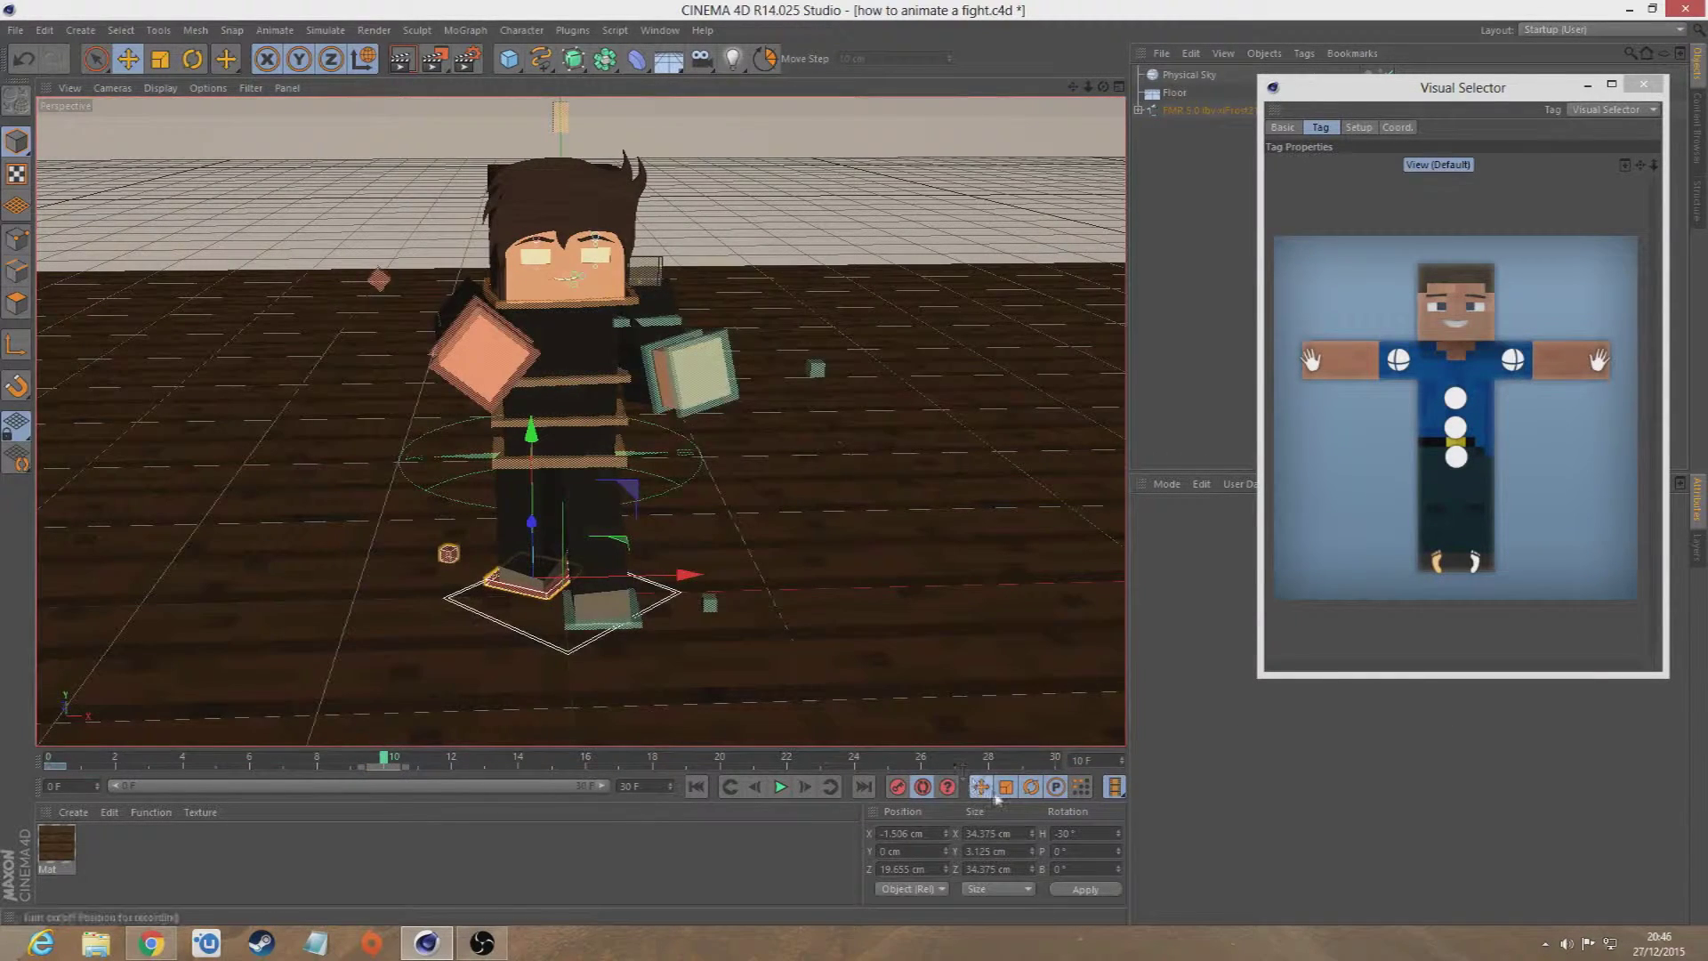
left_click(192, 69)
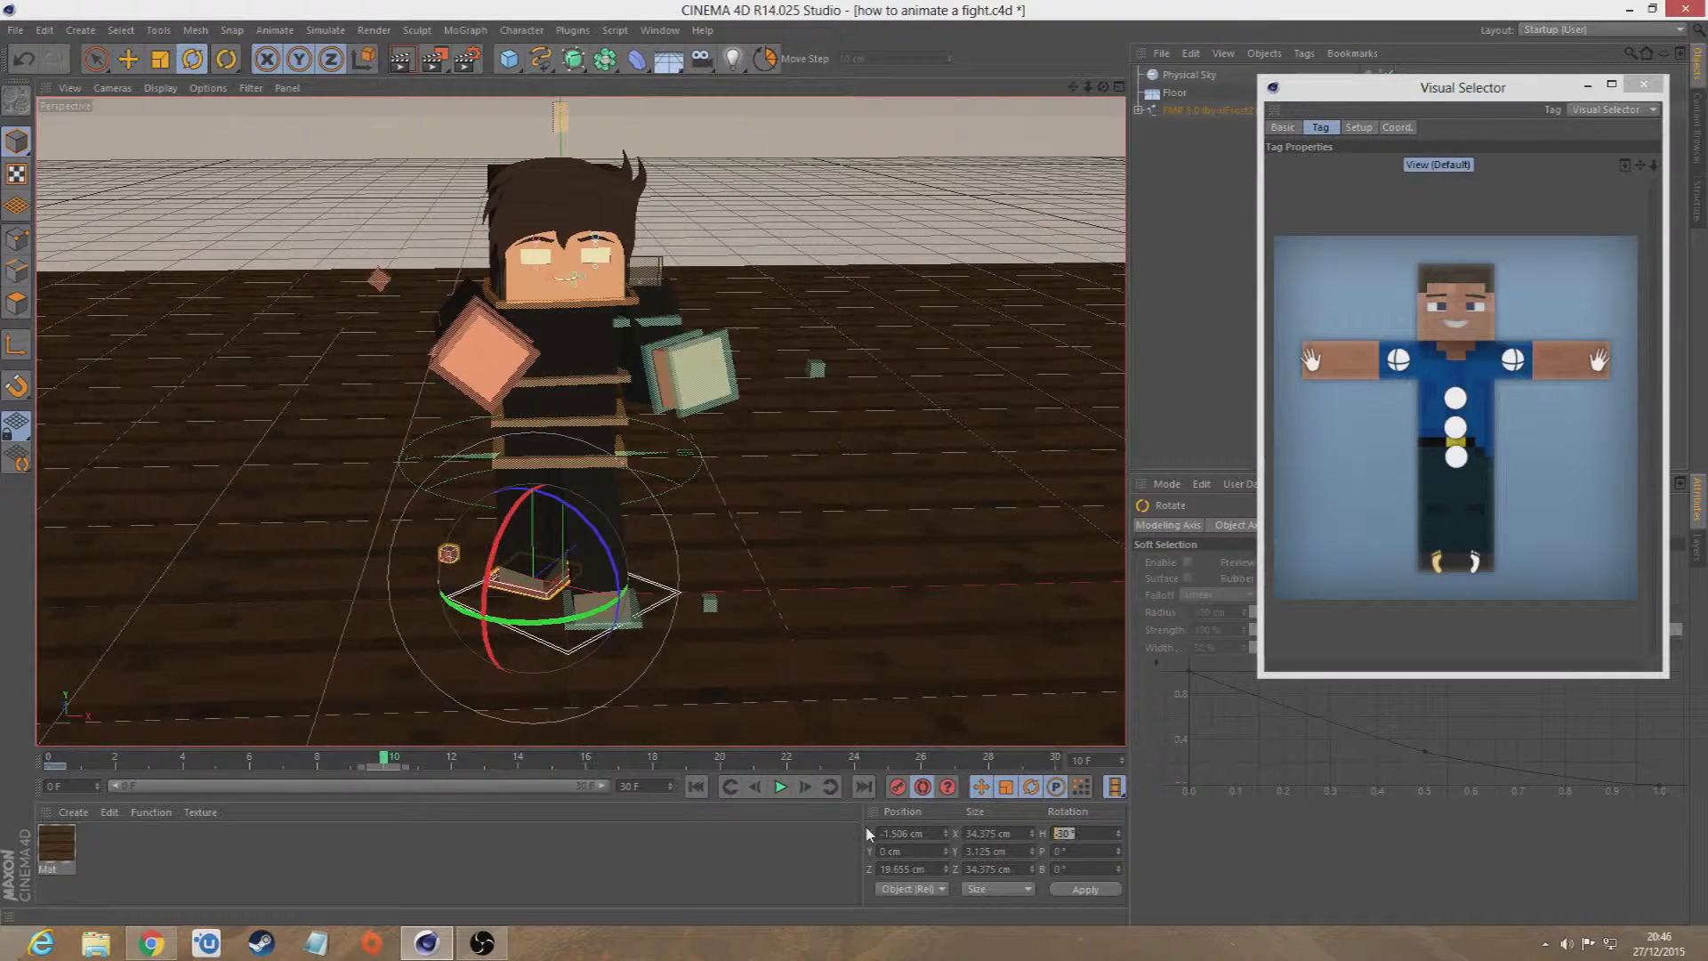
key("Return")
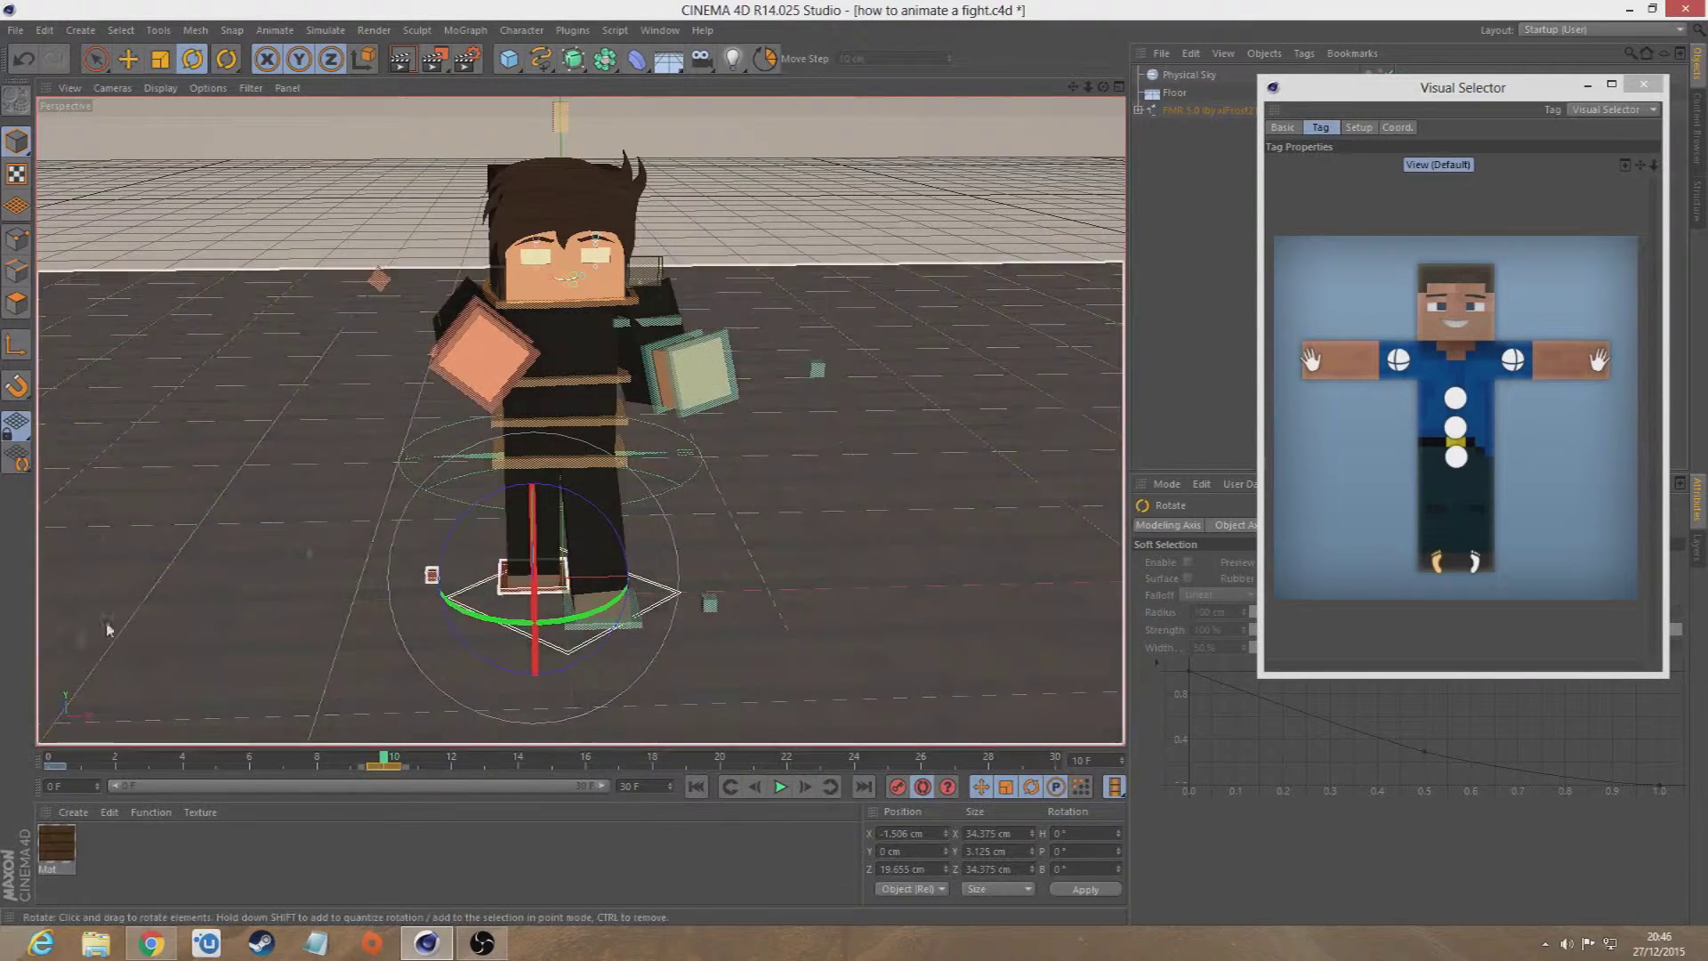
- Play the animation back from frame 0 to check the foot motion and return to frame 0
left_click(49, 759)
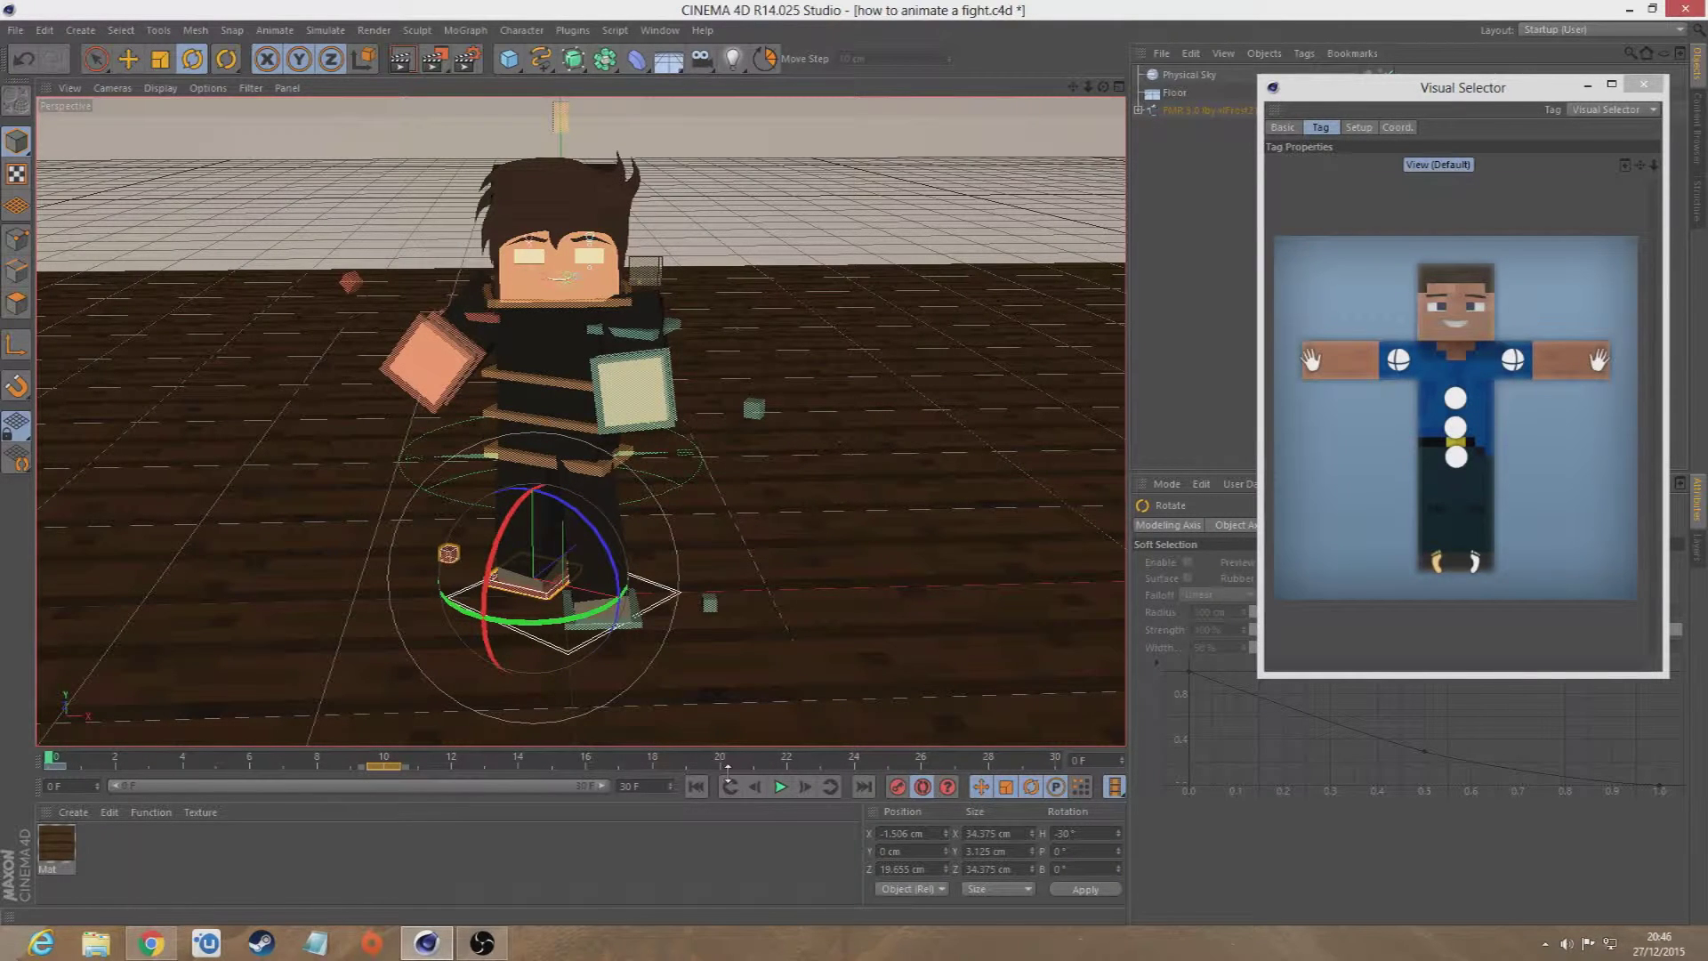
left_click(780, 788)
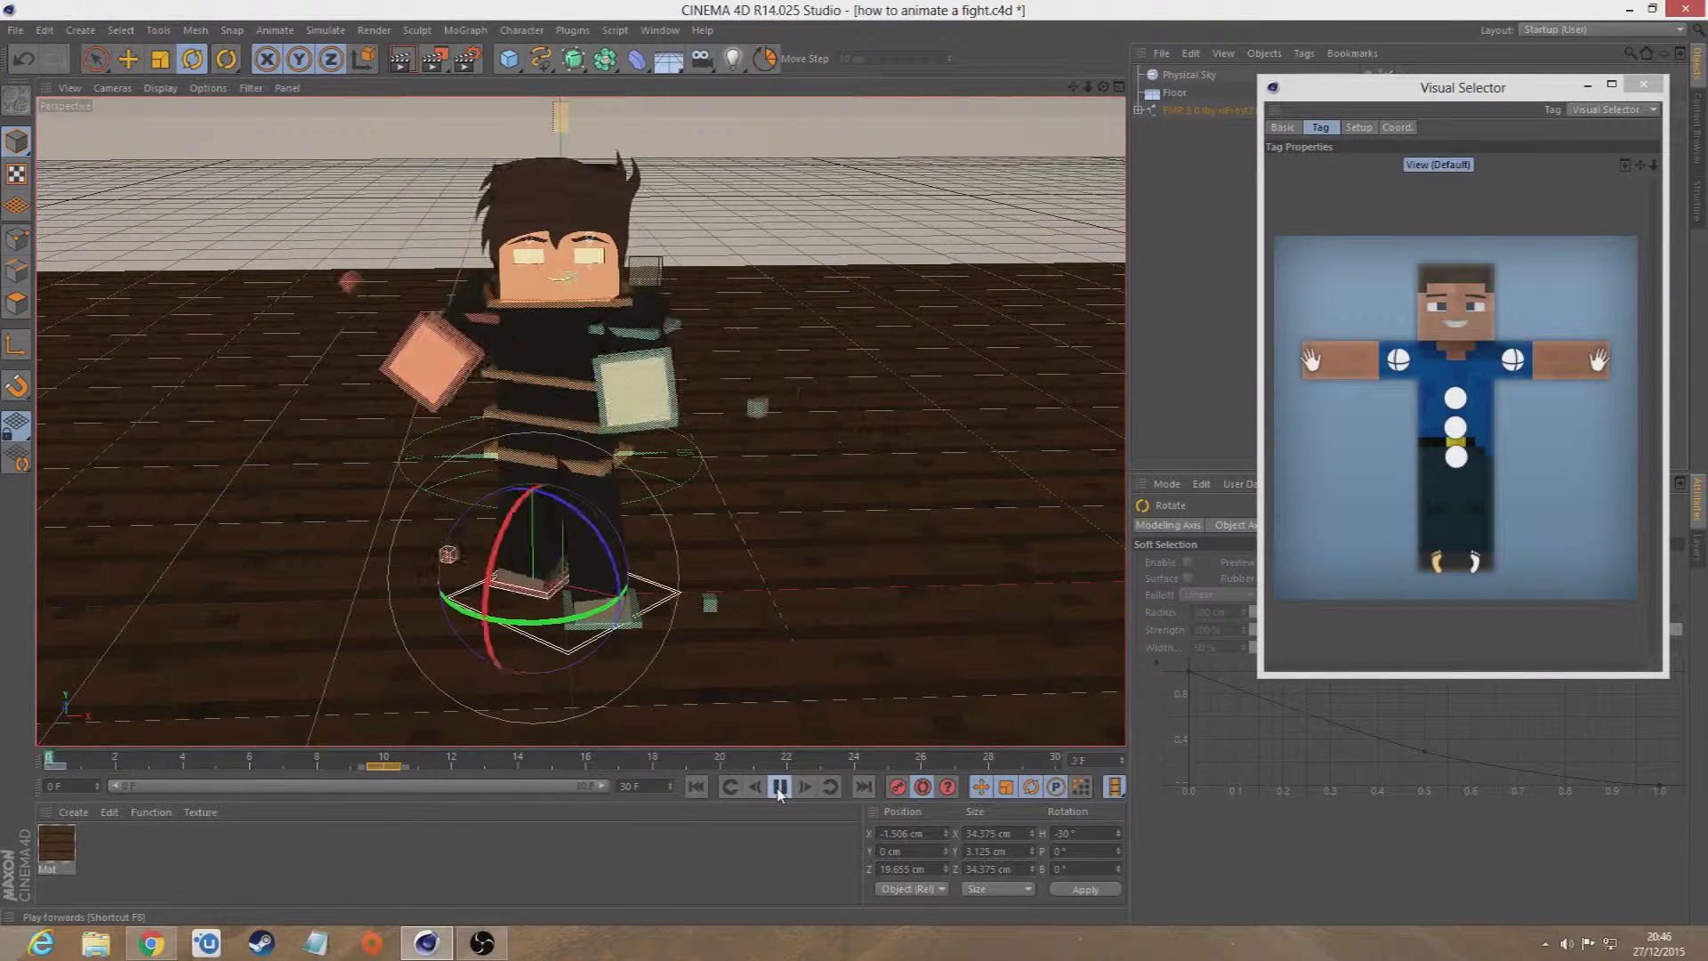
left_click(779, 787)
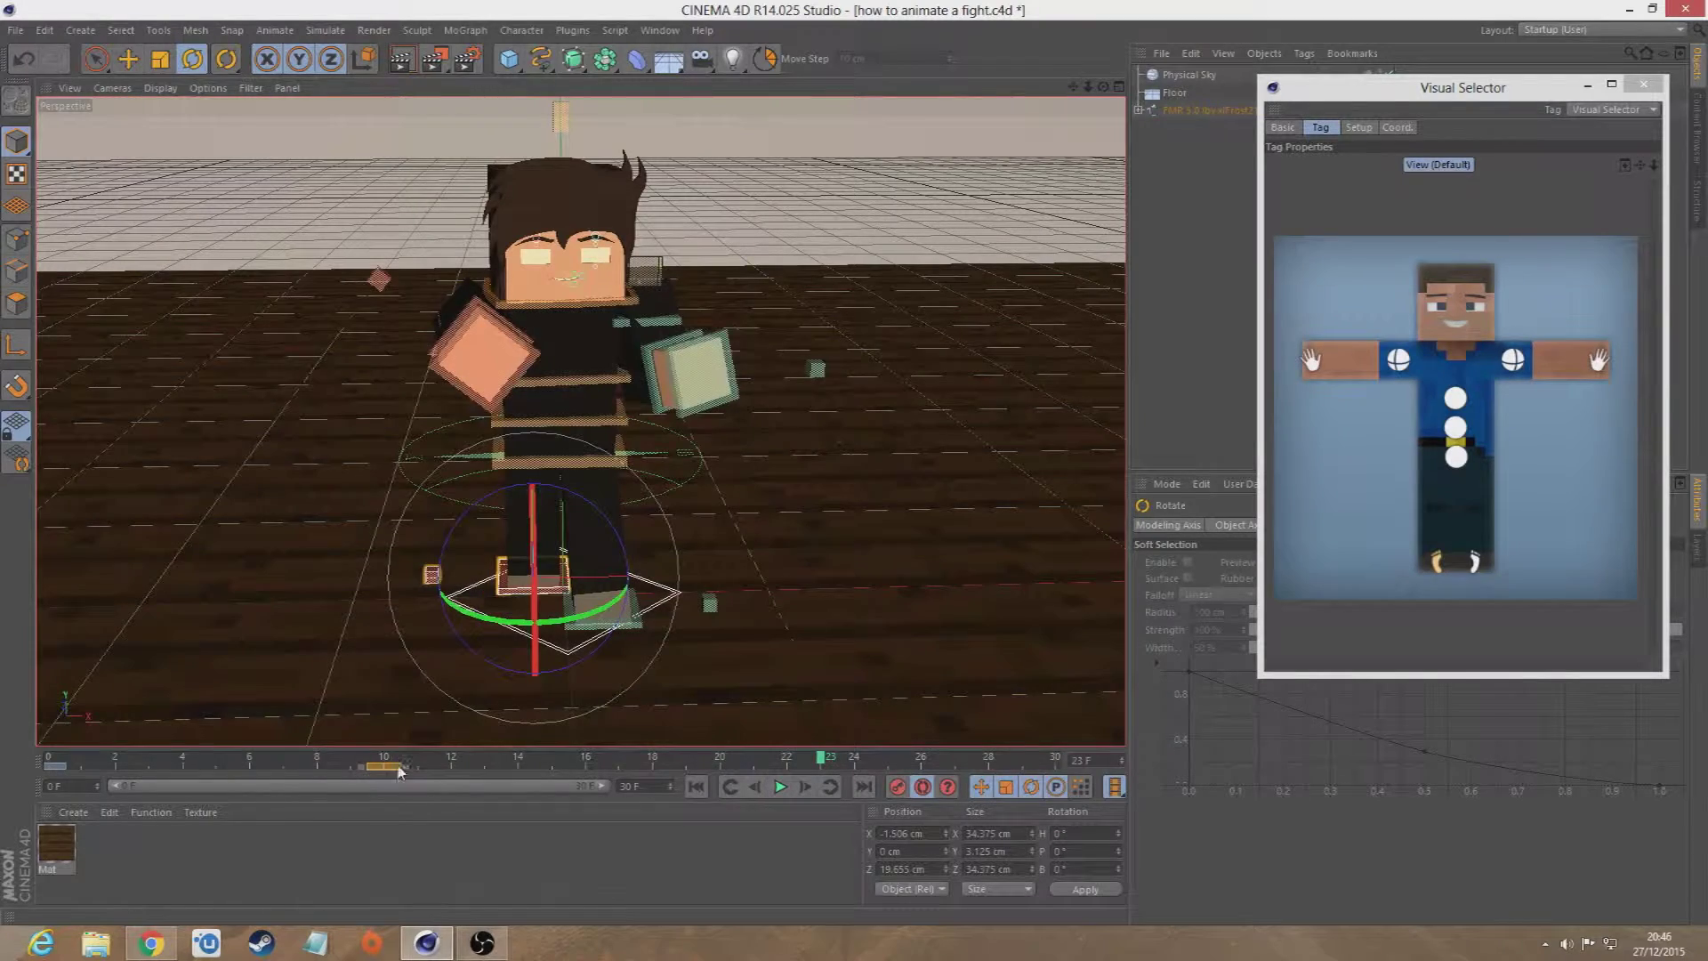
left_click(53, 760)
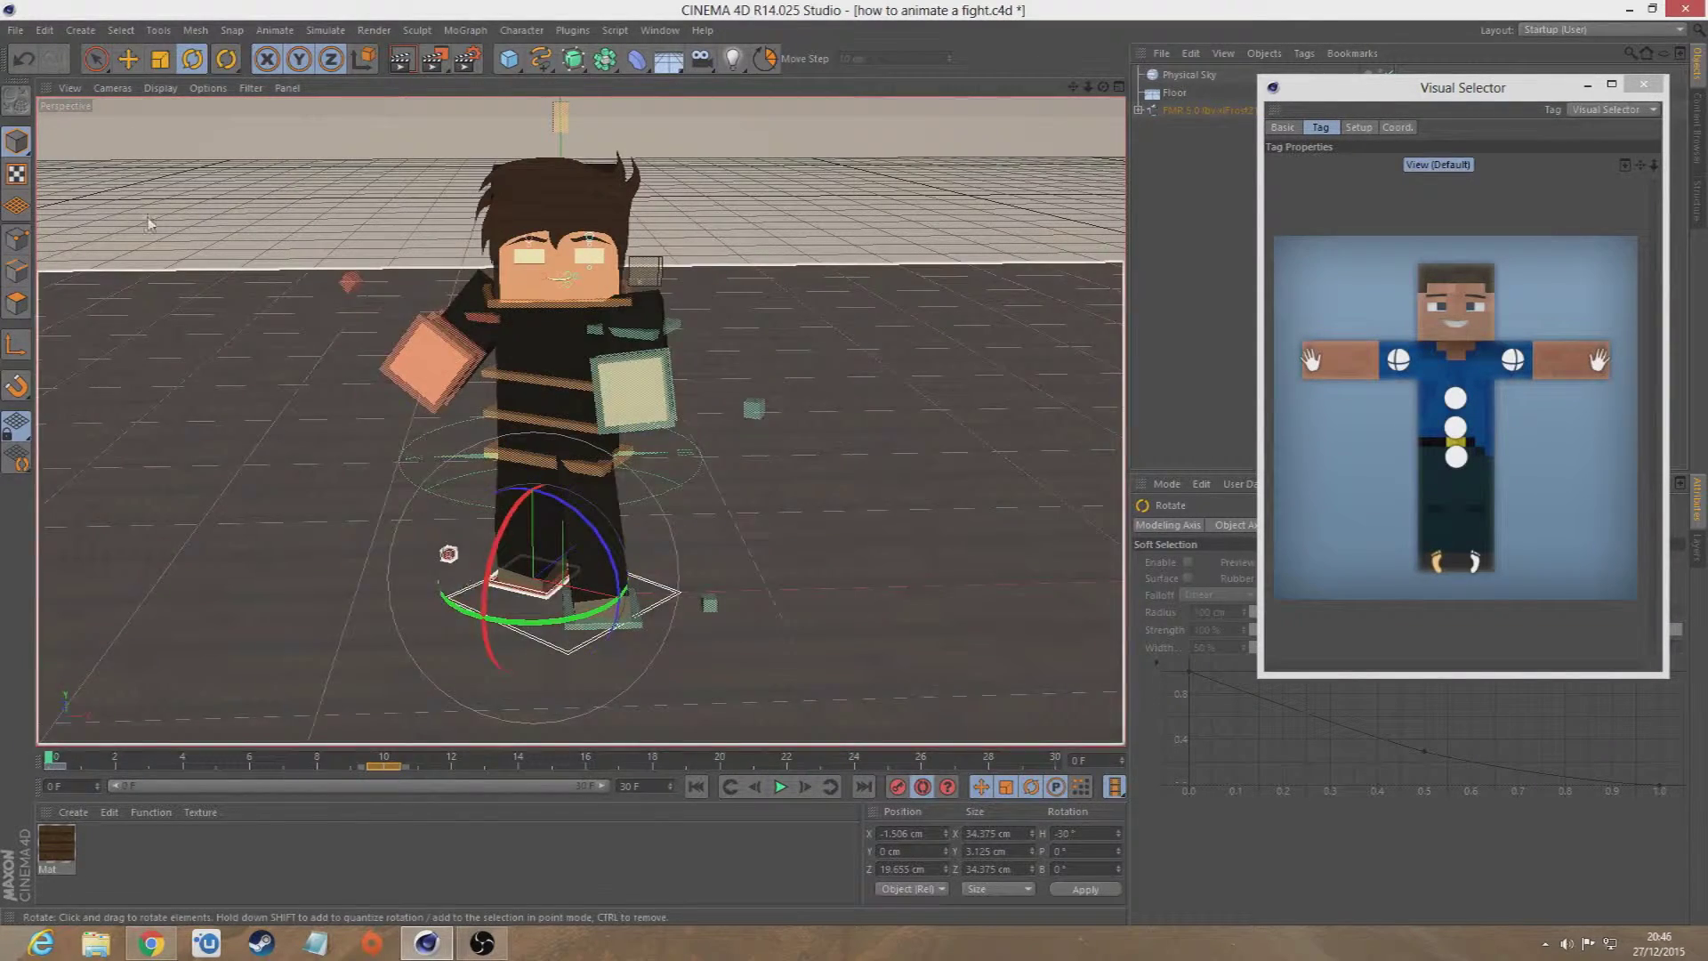
- At frame 0, move the pink foot control outward along X to about -6.5 cm
left_click(128, 59)
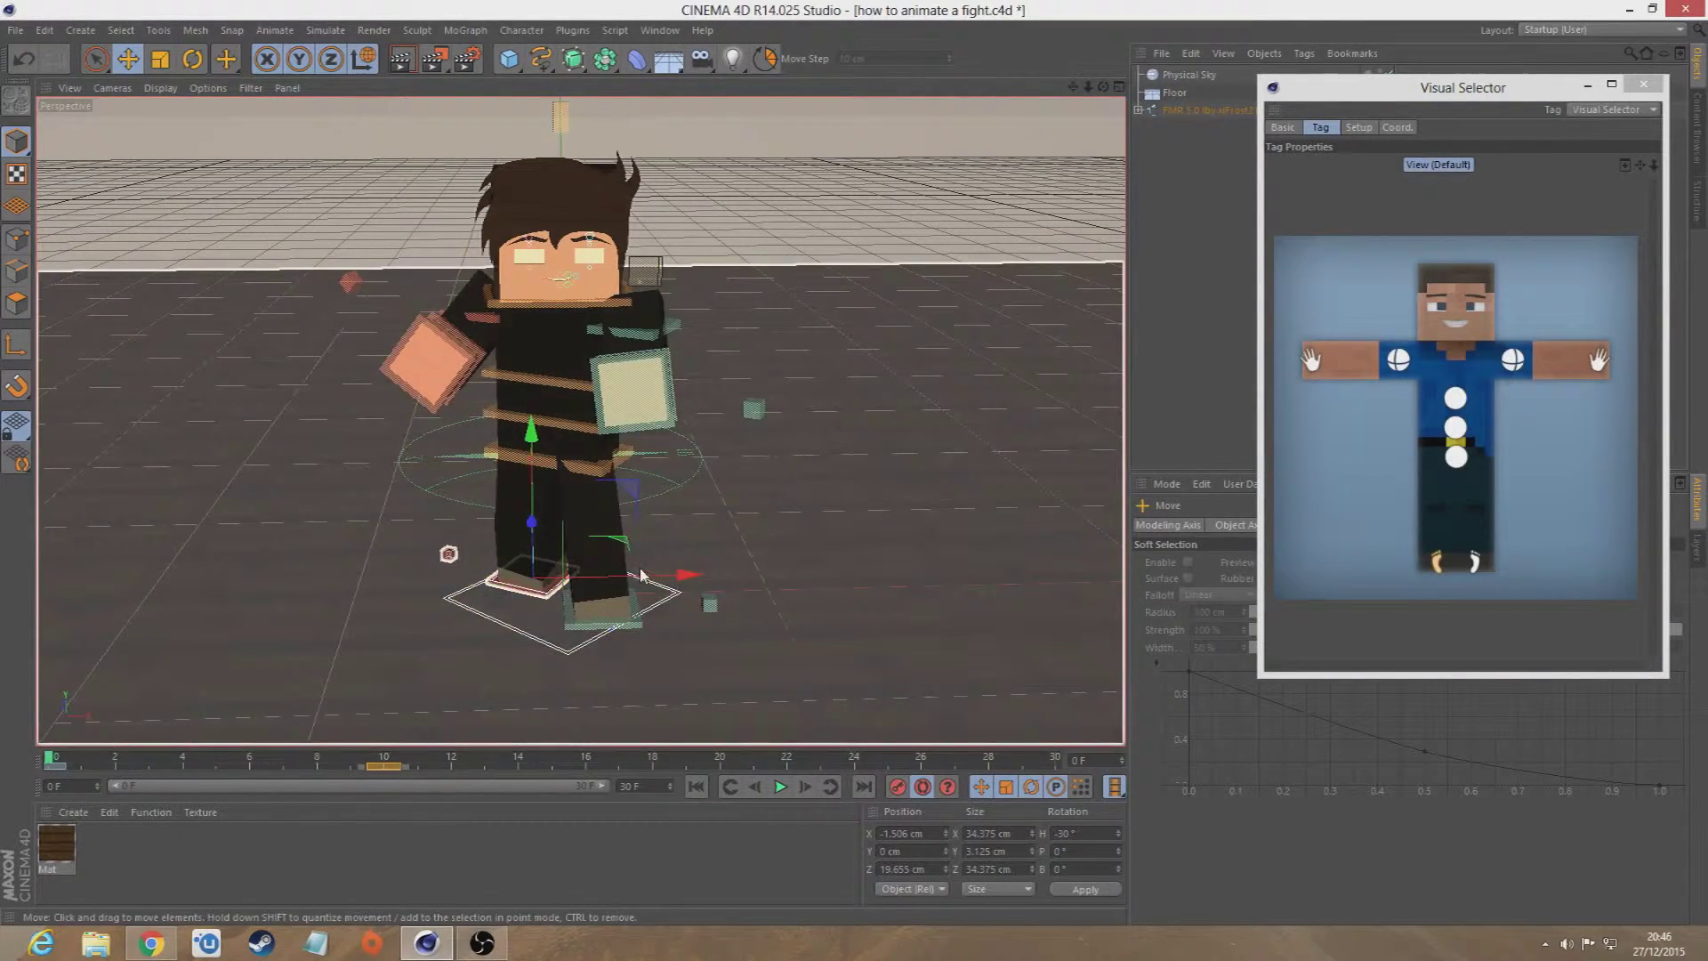
left_click_drag(641, 576, 652, 587)
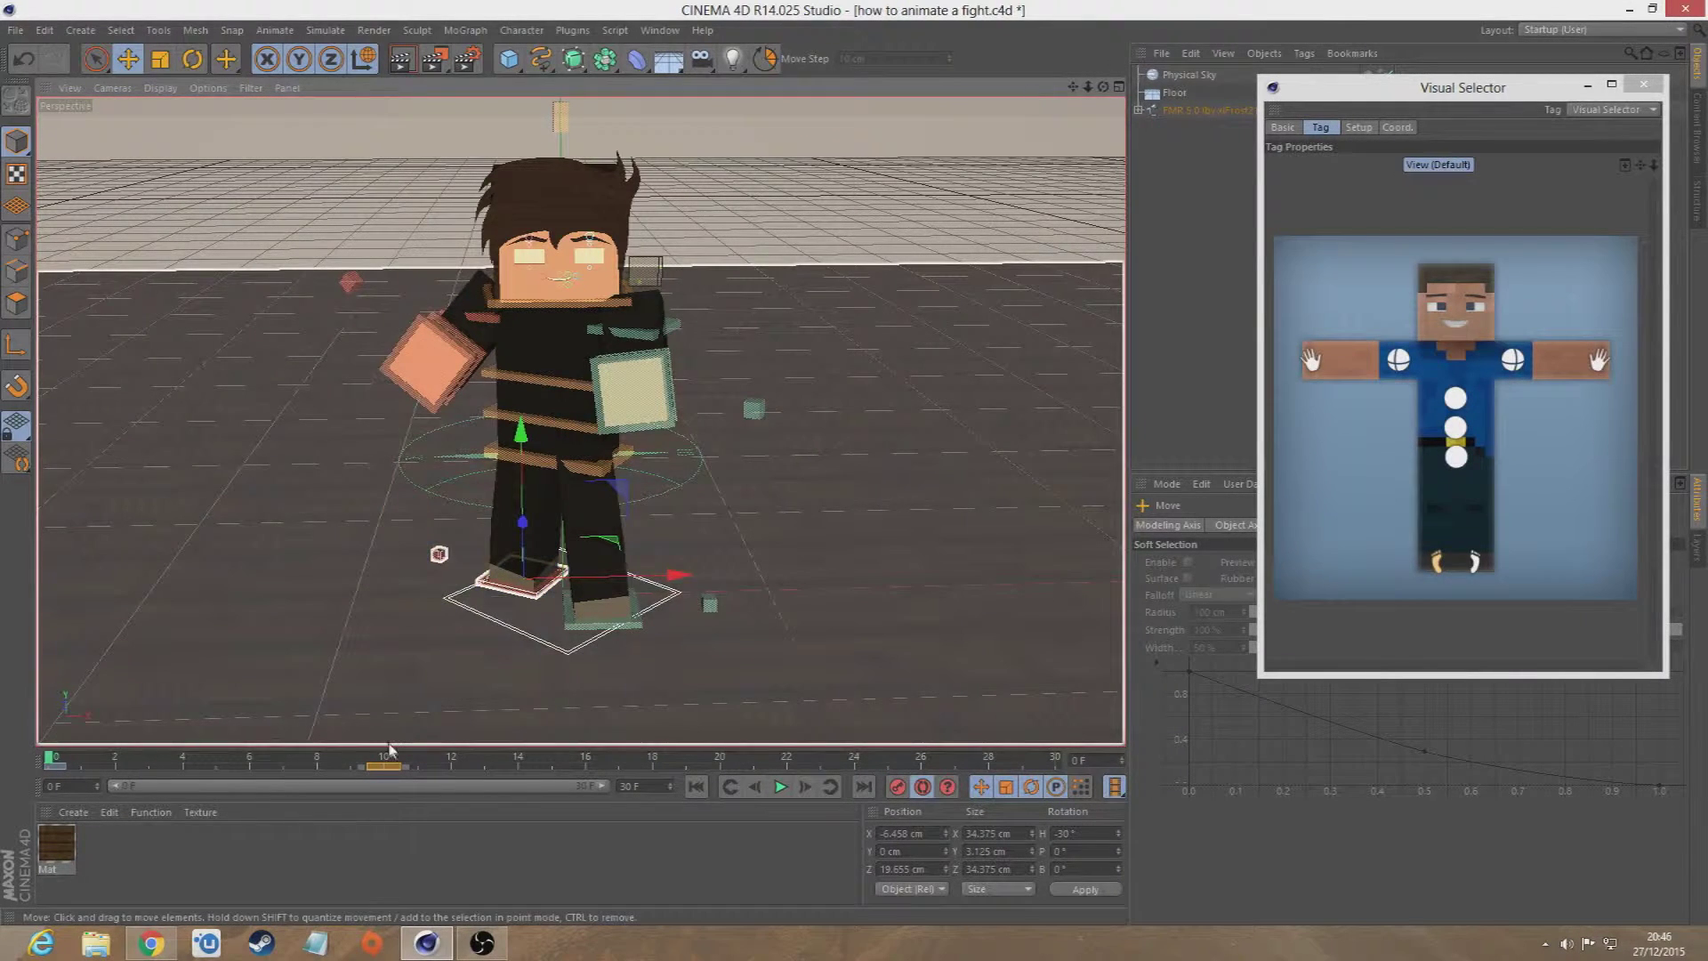
left_click(384, 764)
left_click_drag(384, 765, 49, 763)
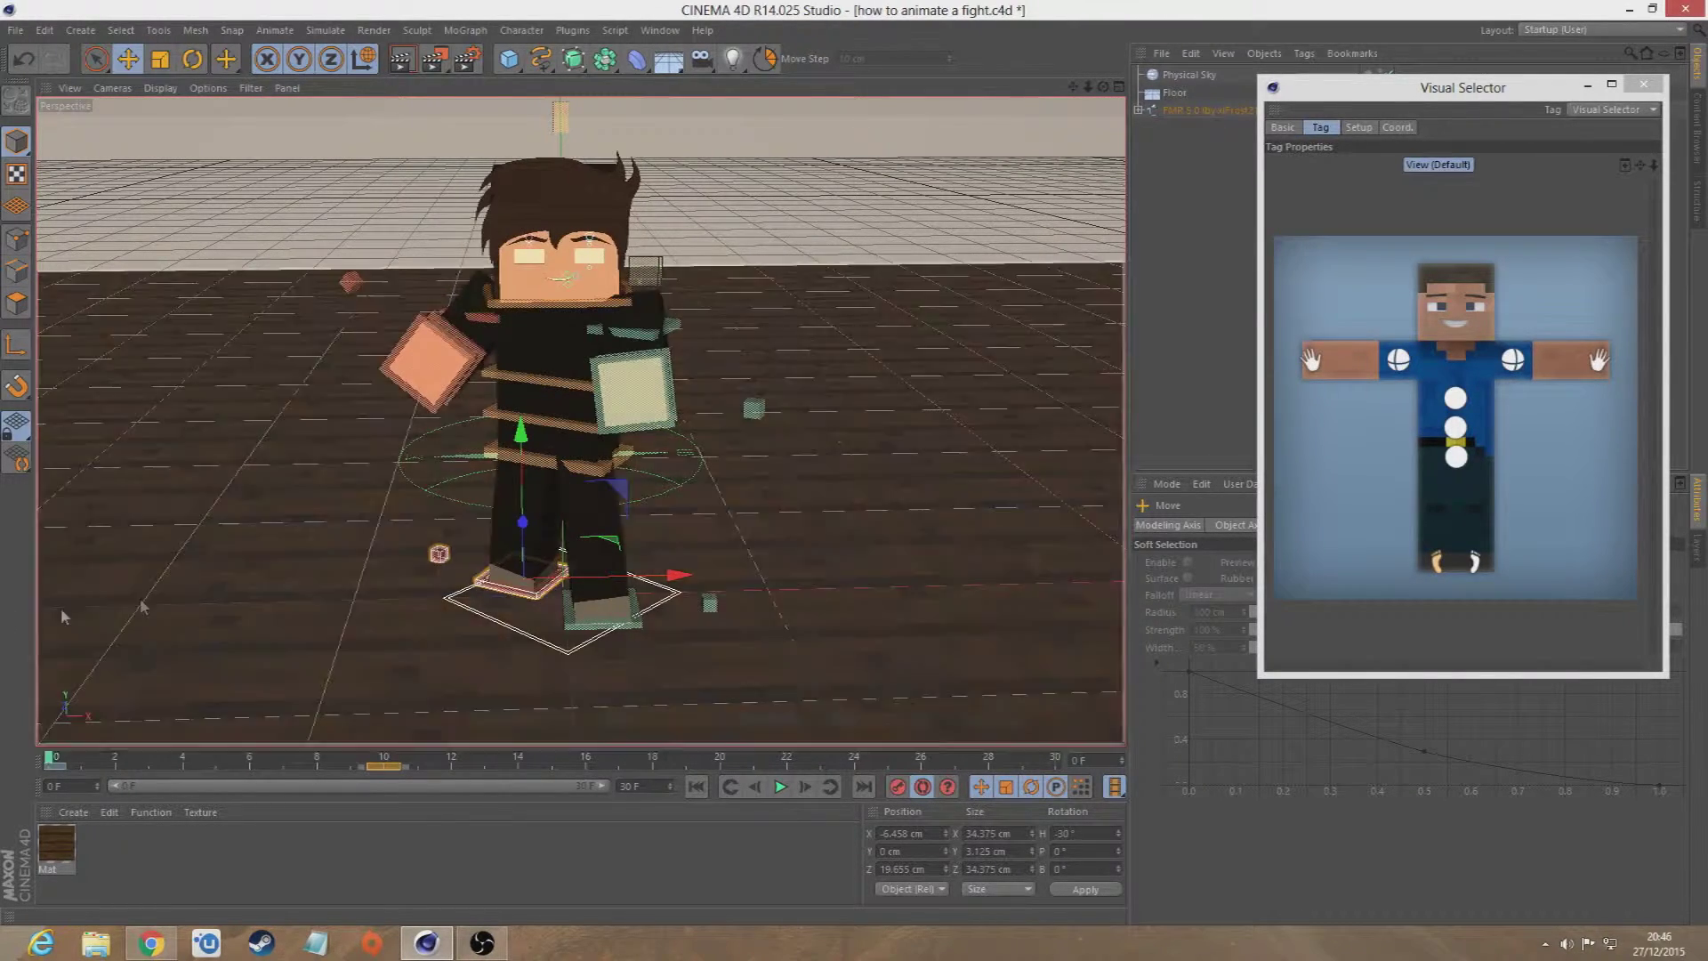
- Try a 30° heading on the teal foot control at frame 0, and settle on -30°
left_click(645, 623)
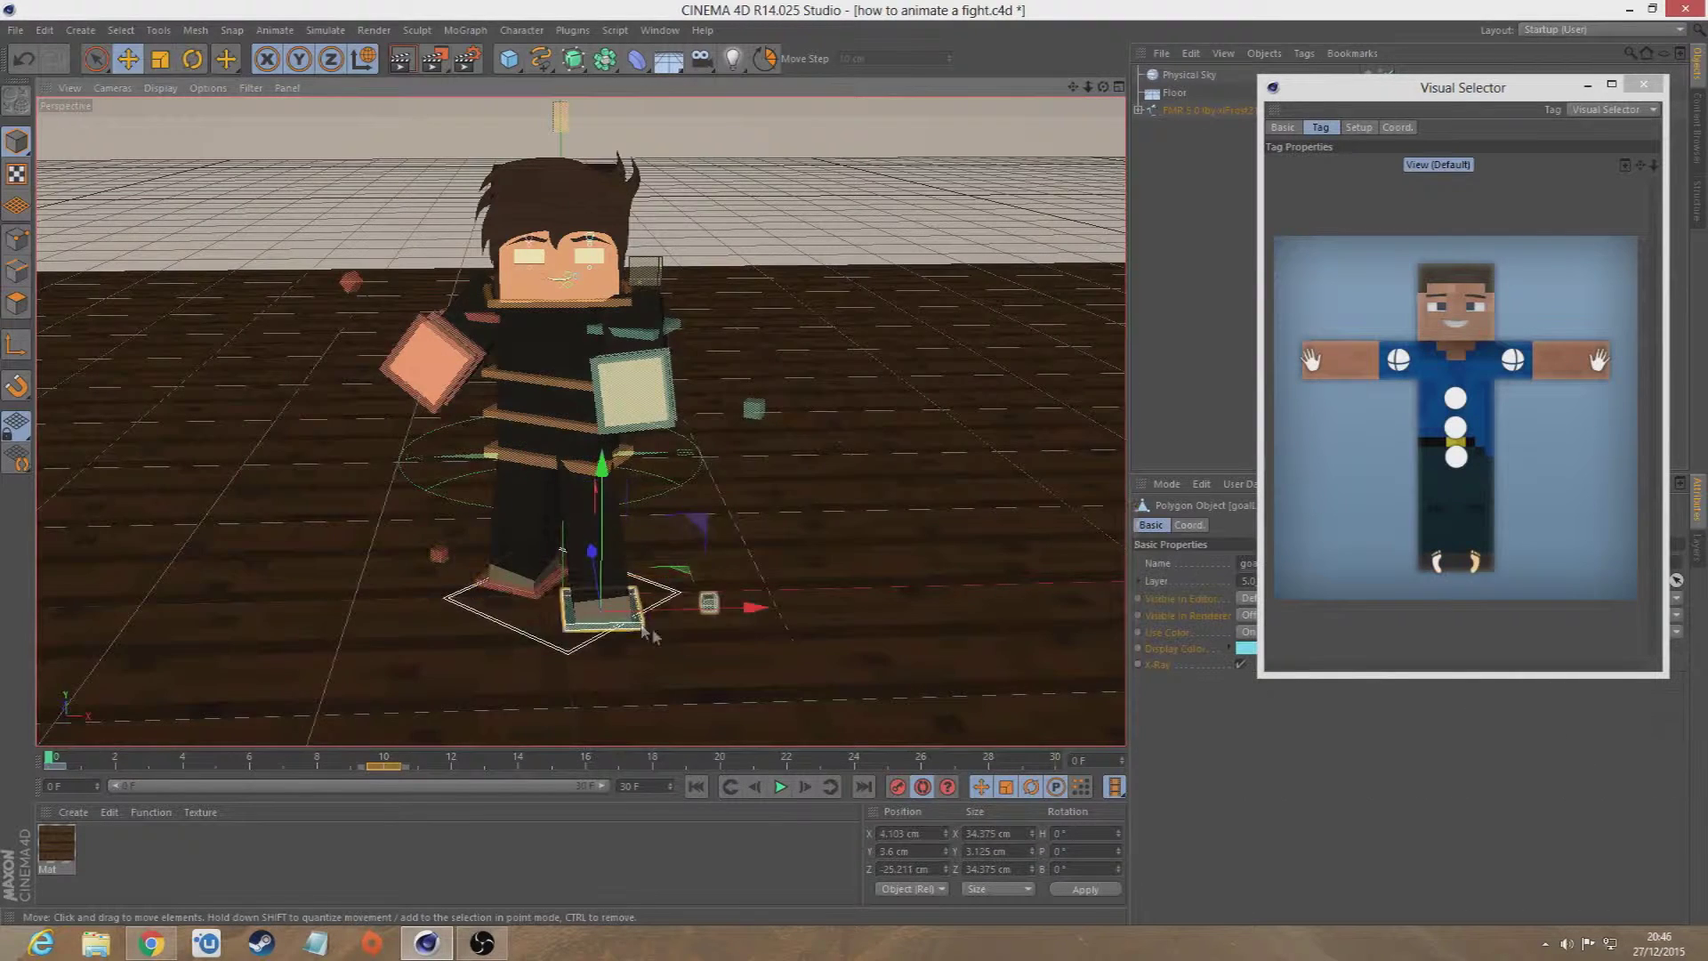
left_click(1087, 832)
type("30")
key("Return")
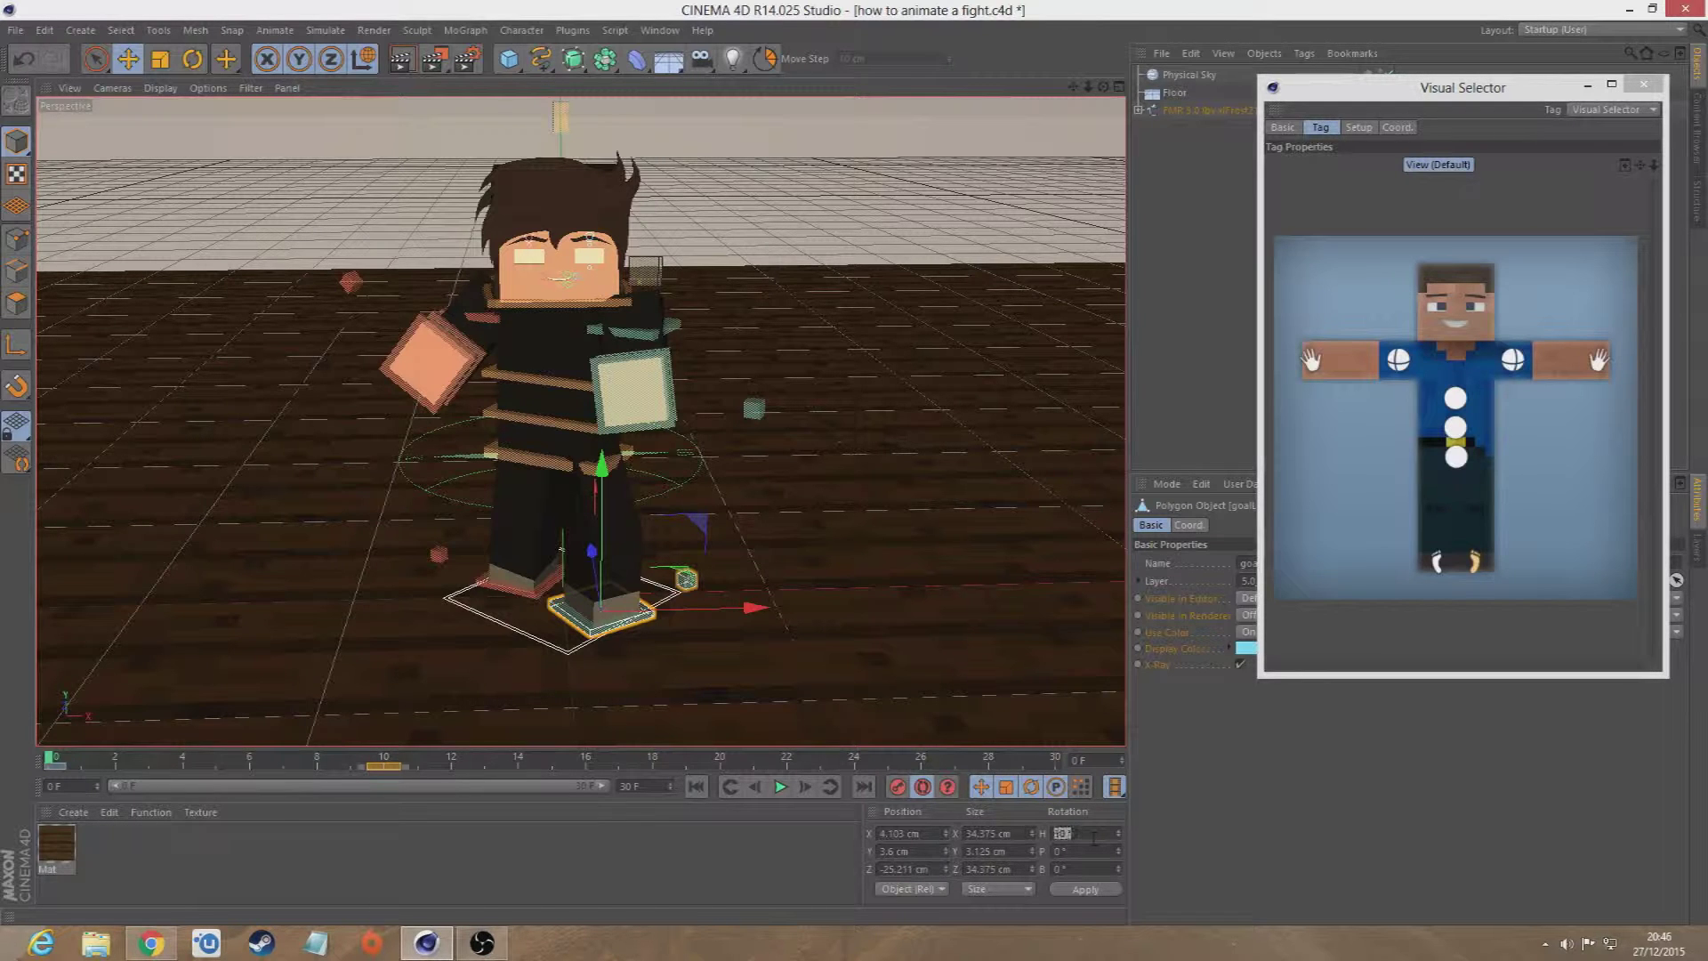
type("-30")
key("Return")
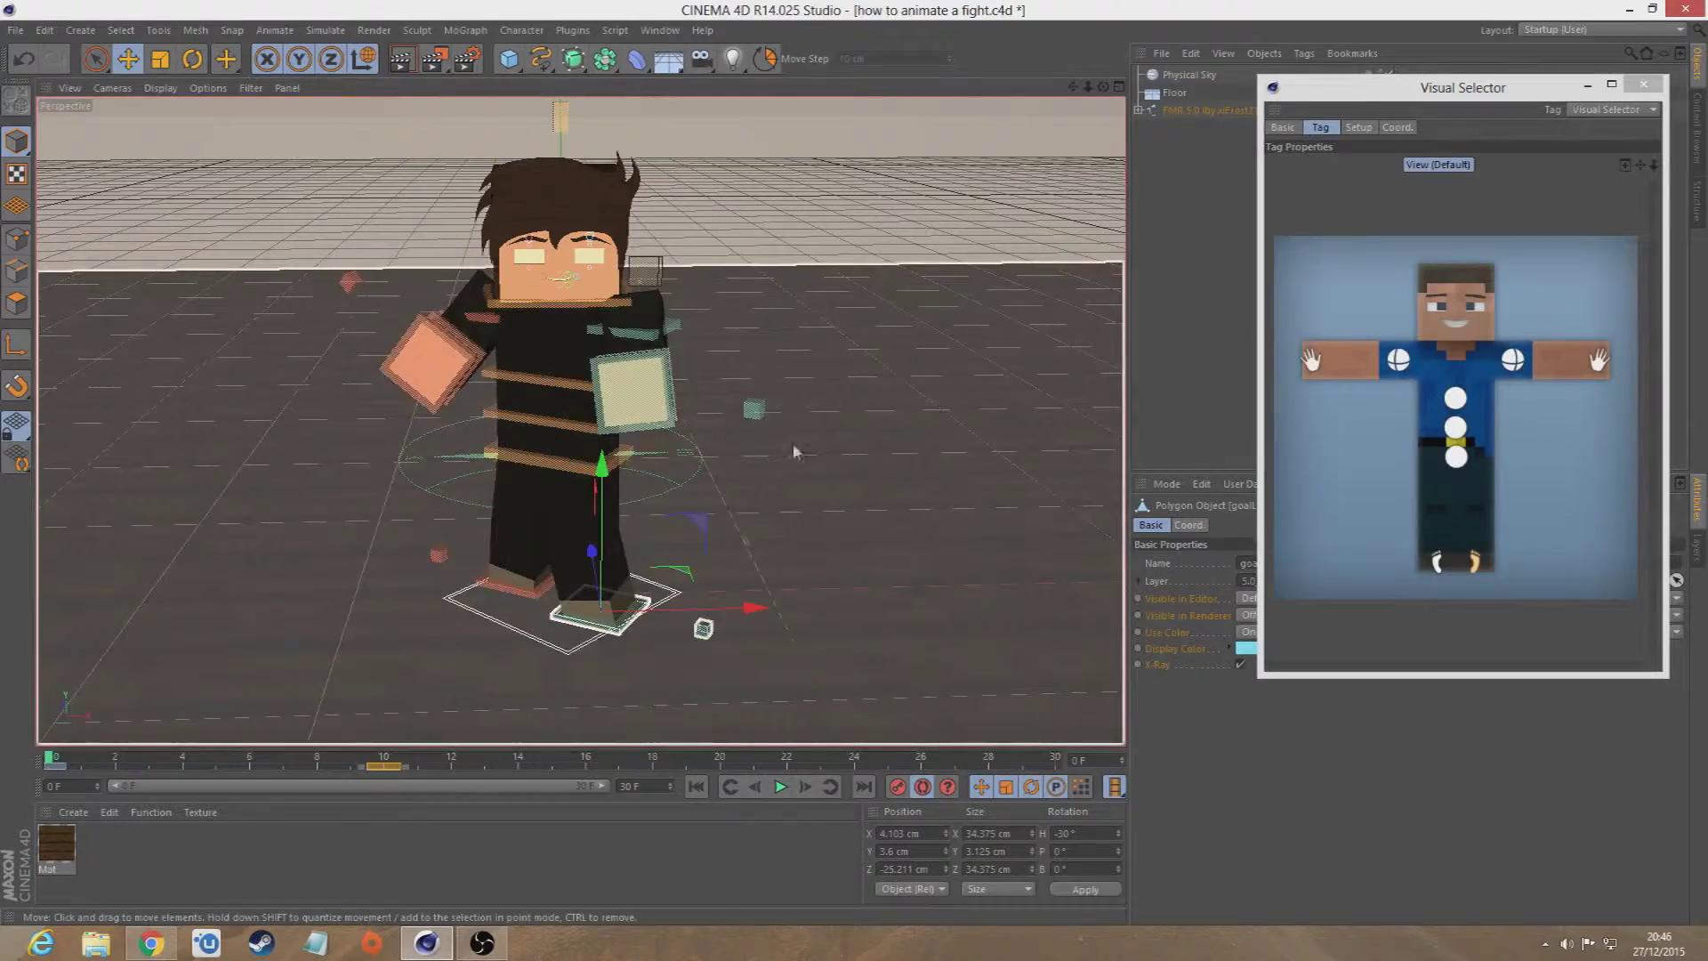
- Render the view from the character's side to examine the stance, and return to a closer front view
left_click_drag(1102, 90, 658, 105)
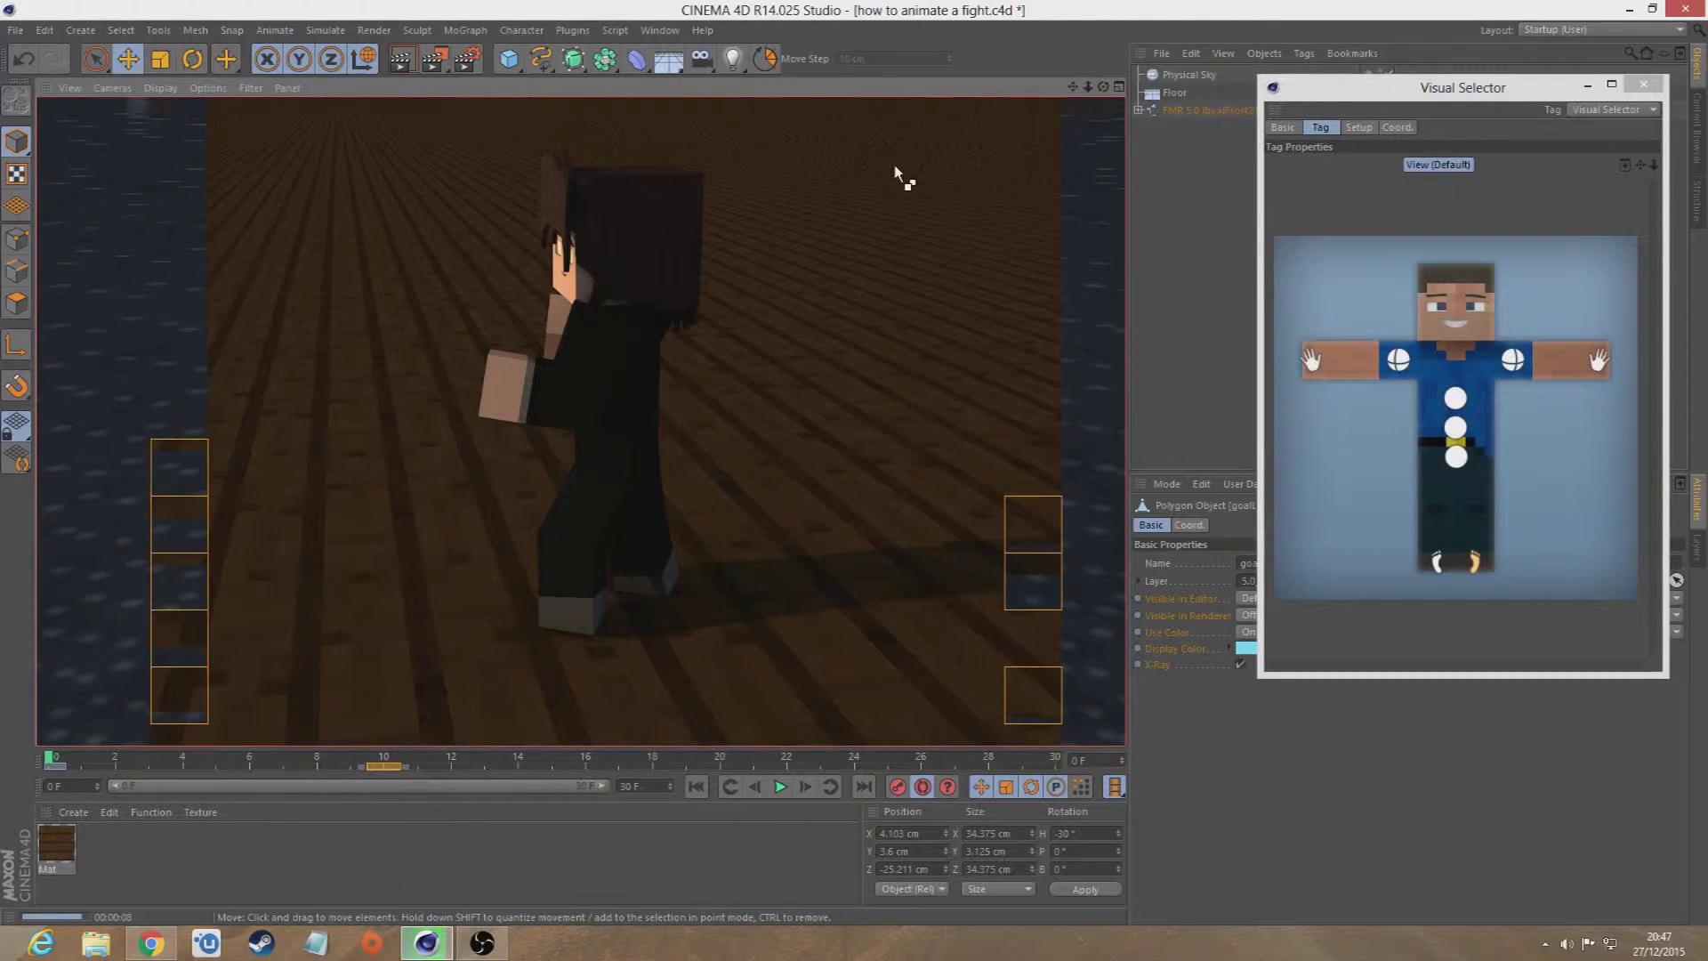
scroll(895, 167, "down", 1)
left_click_drag(1104, 88, 580, 420)
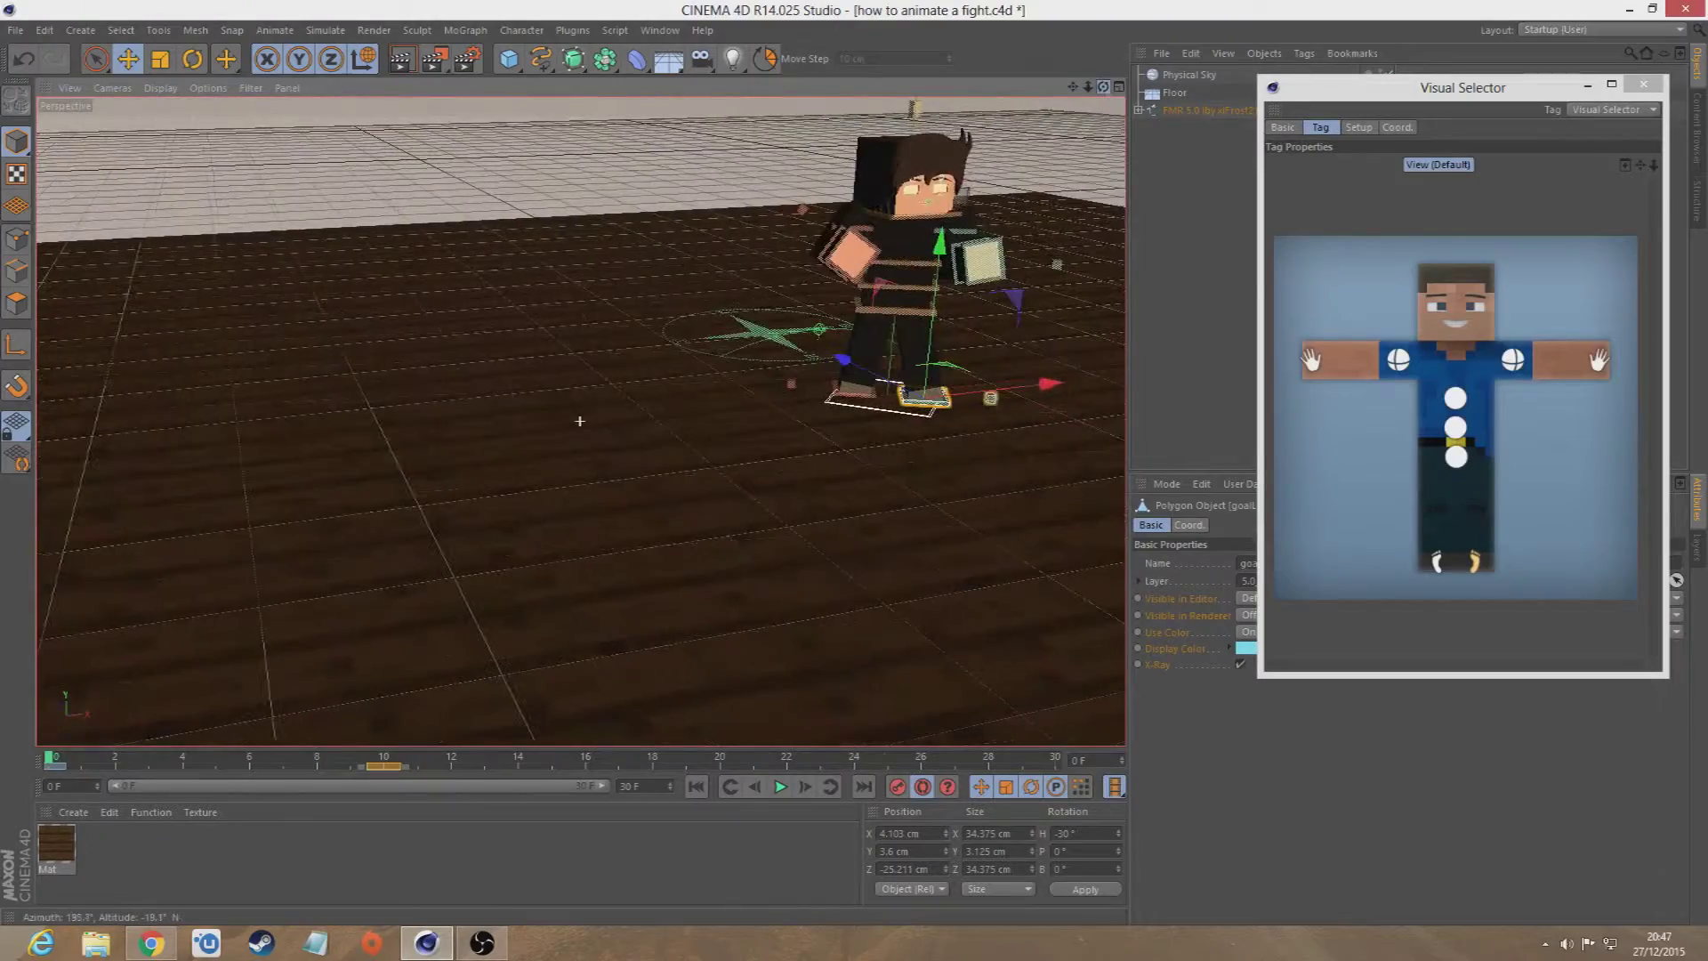
left_click_drag(1073, 87, 580, 421)
scroll(580, 421, "up", 5)
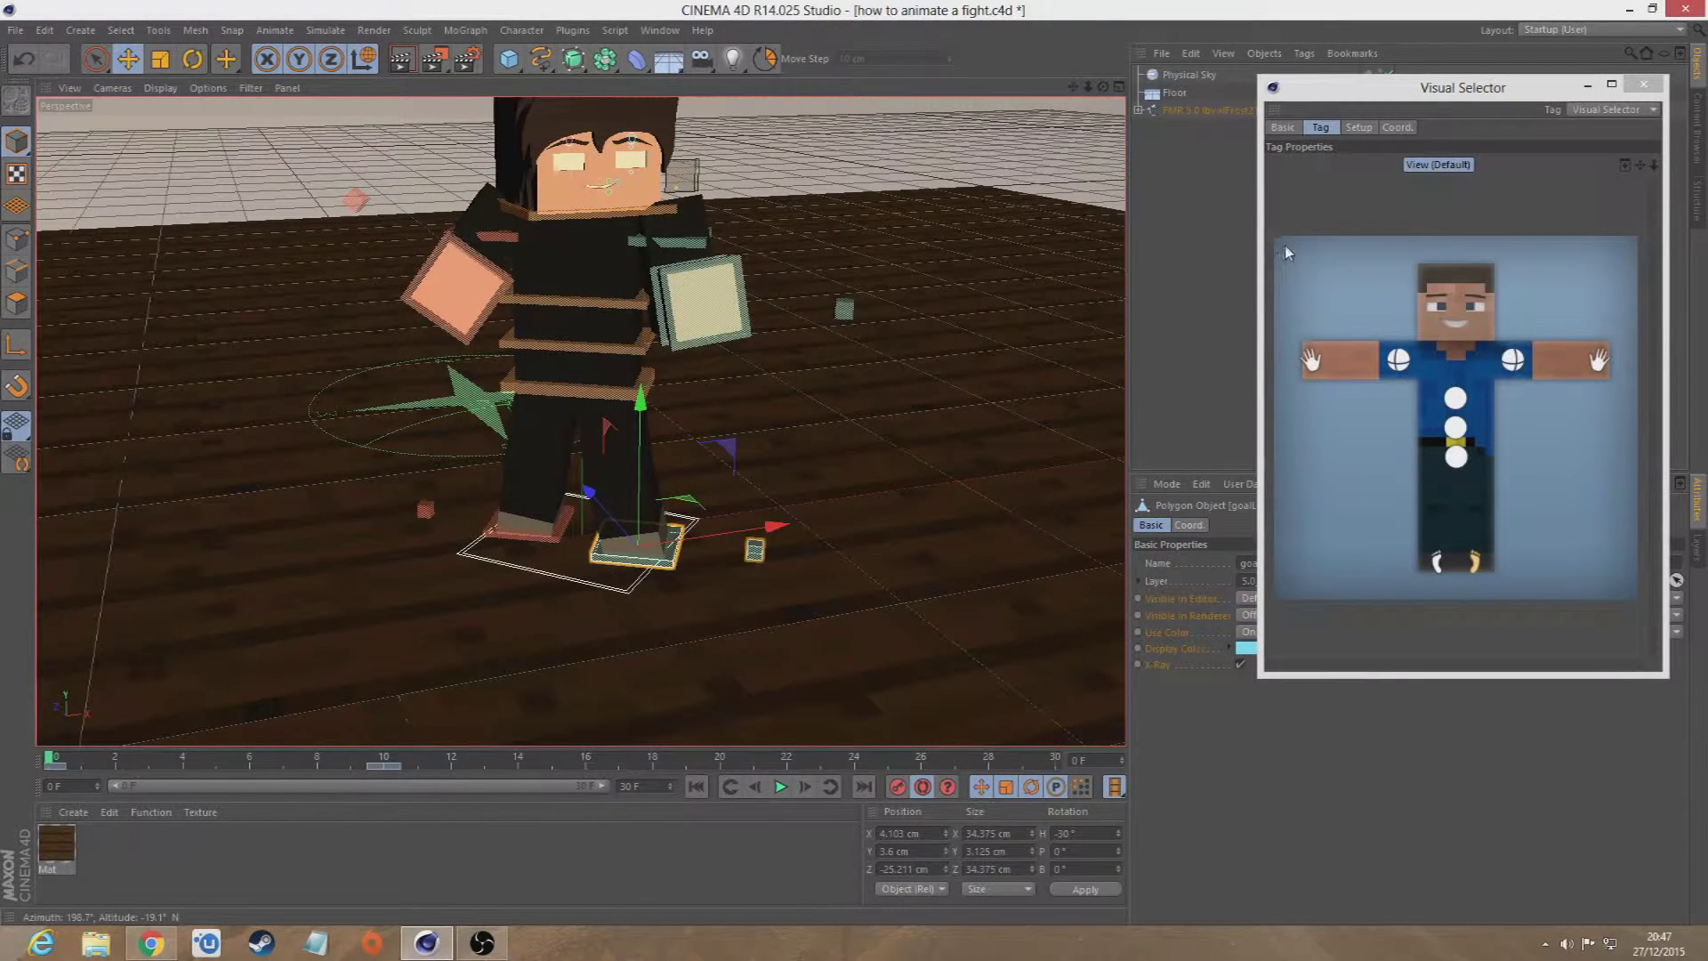
- Select all the rig's body controls and copy their frame 0 keys to frame 20
left_click_drag(1284, 245, 1610, 616)
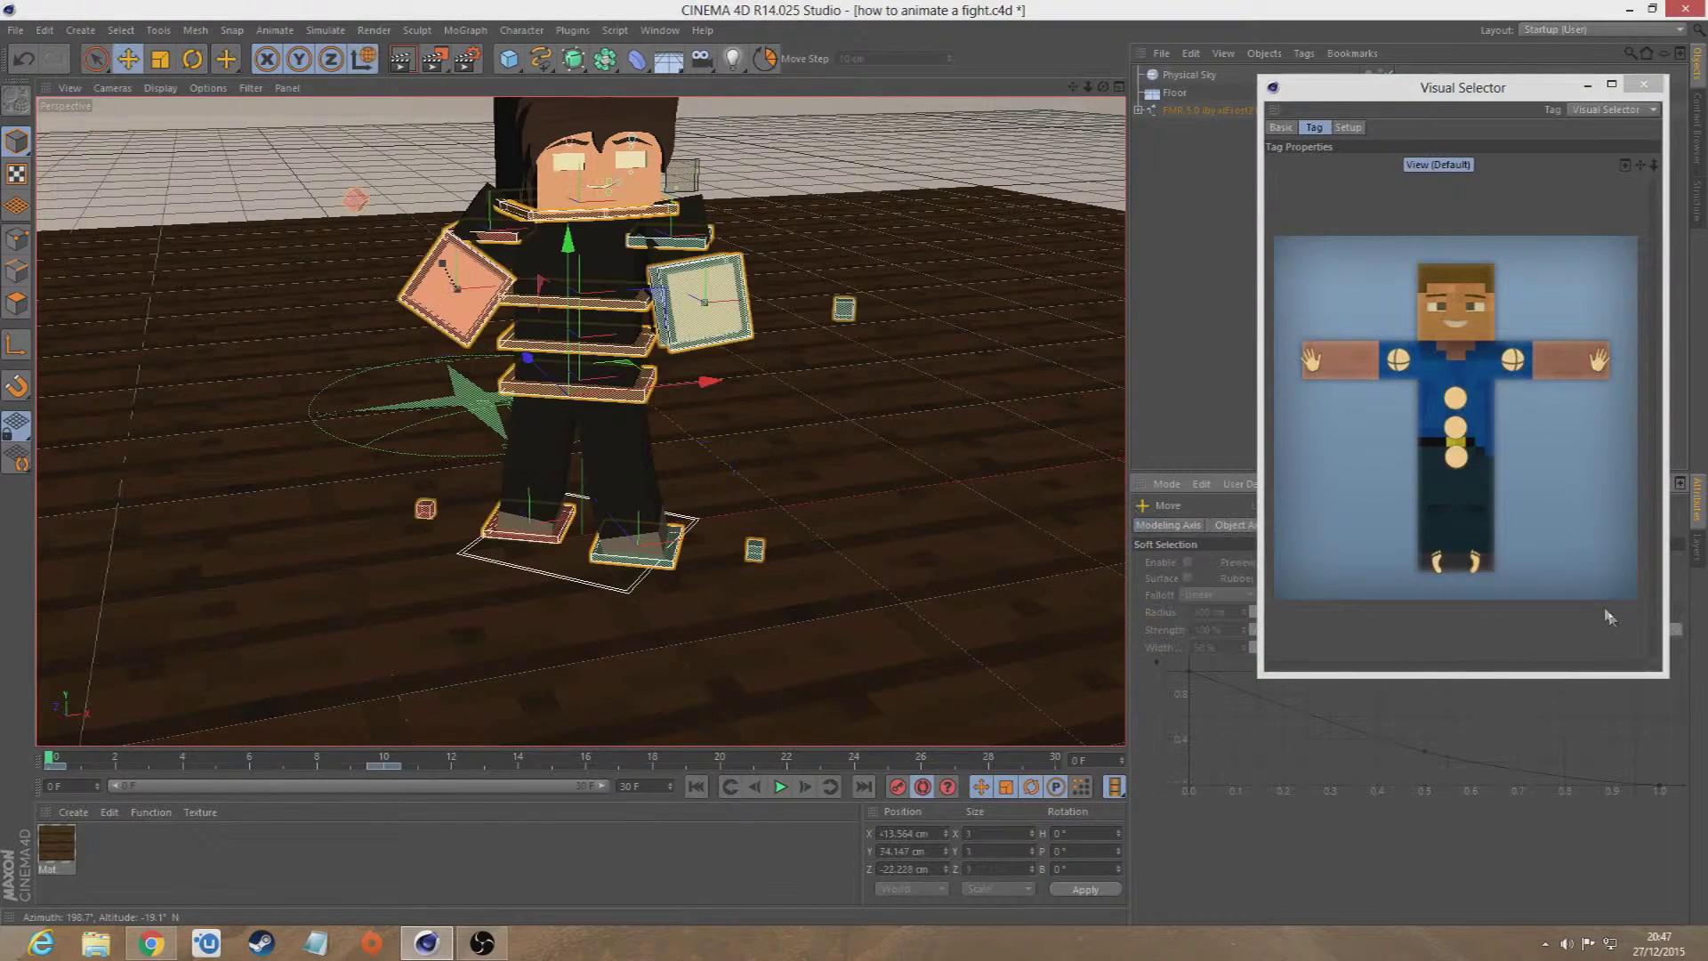
left_click(50, 774)
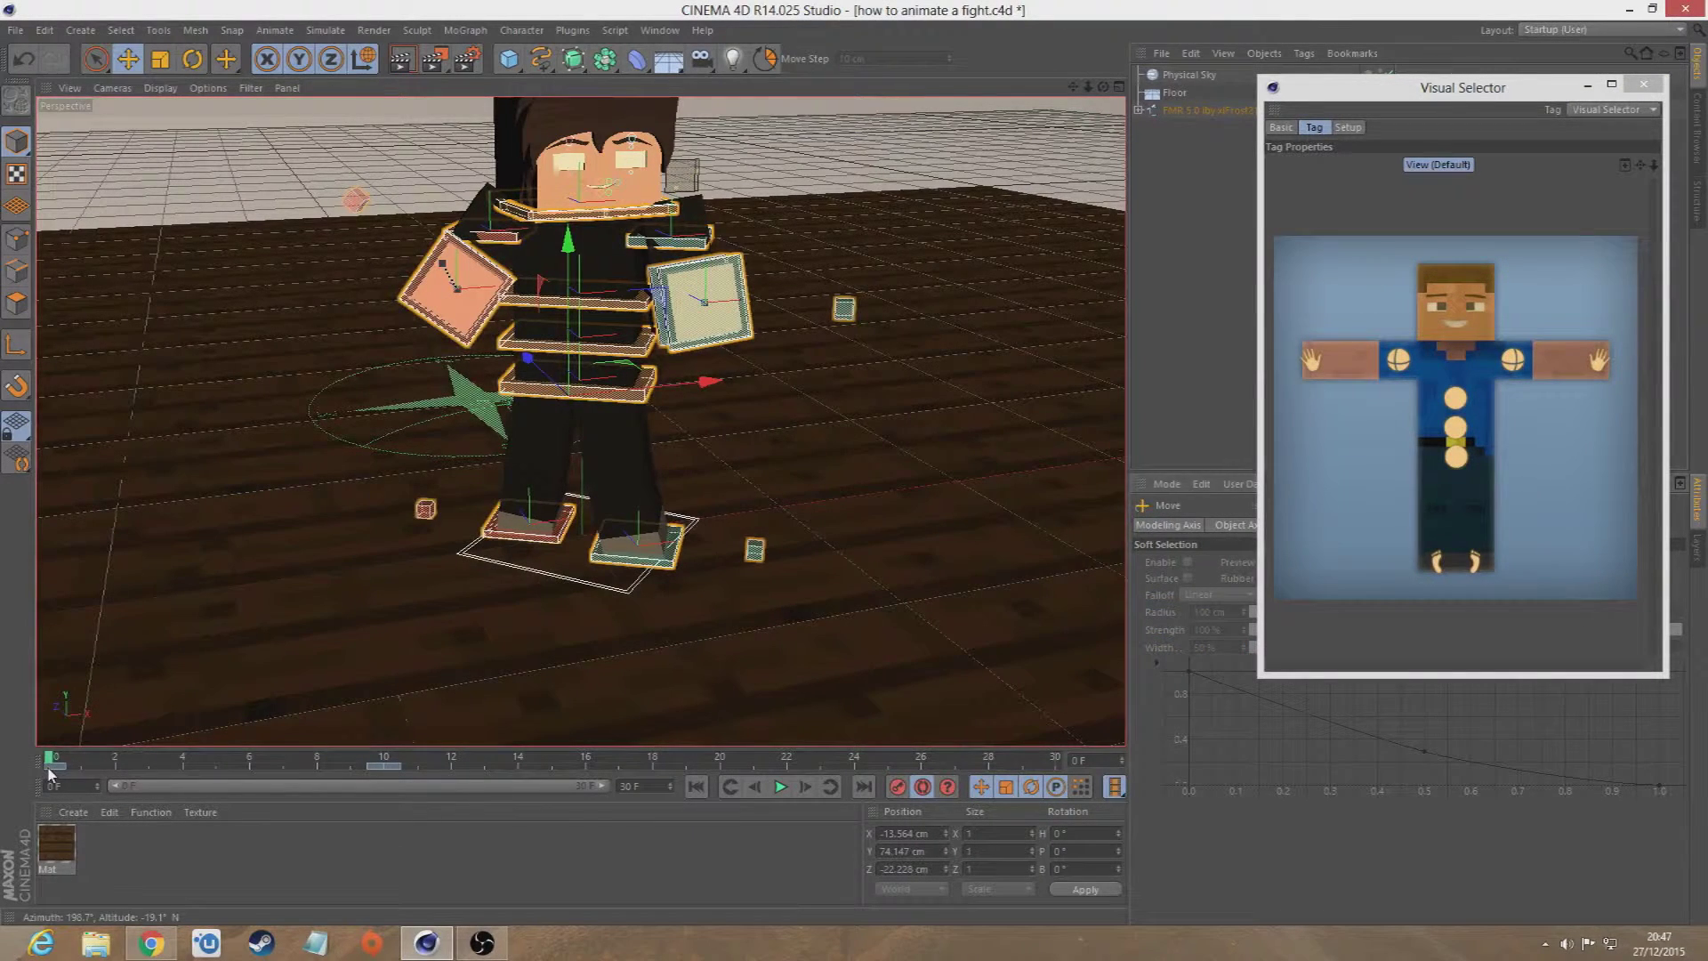
right_click(51, 772)
left_click(51, 744)
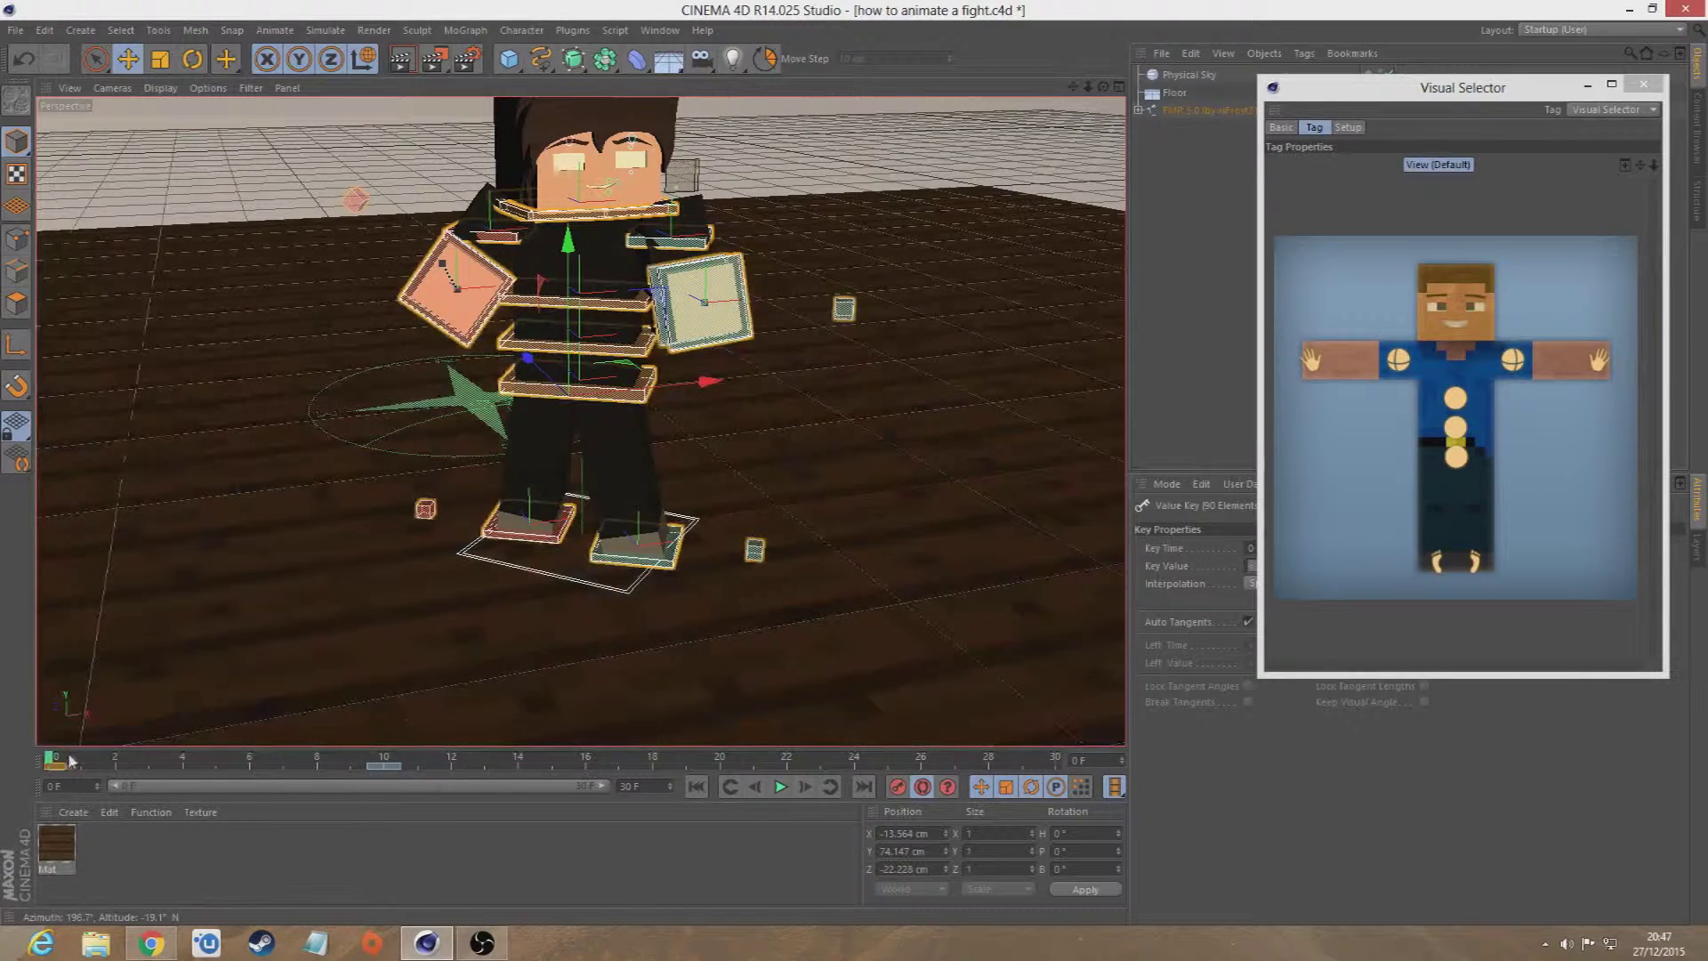
left_click_drag(71, 759, 520, 758)
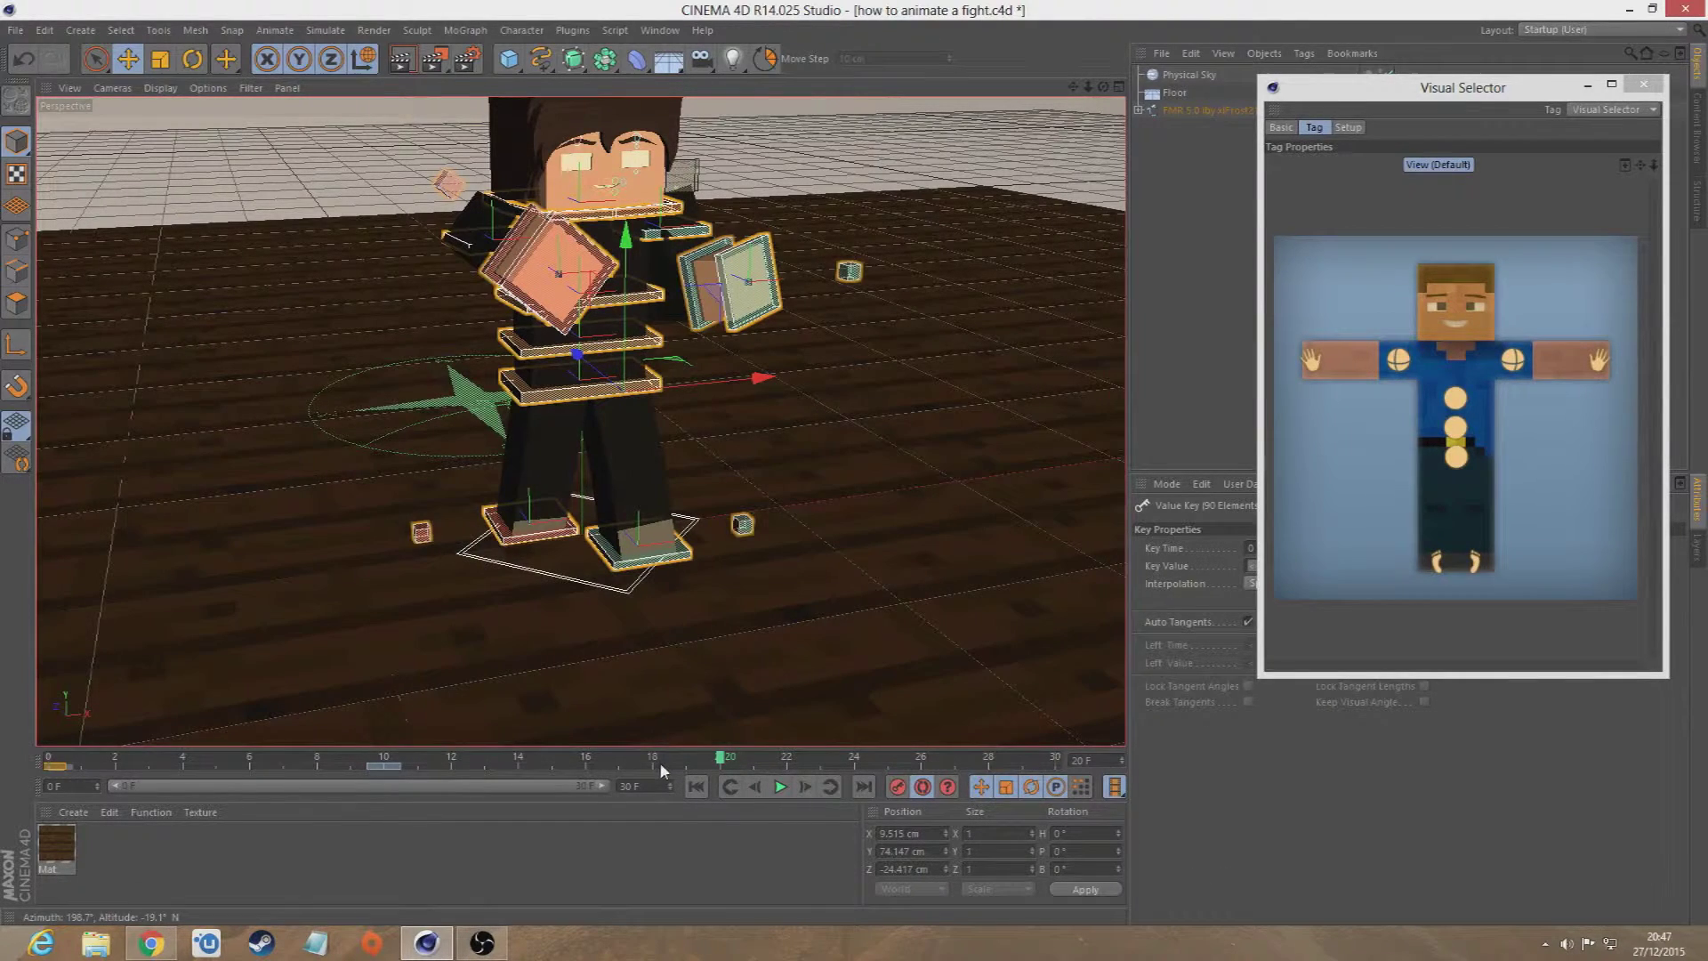
right_click(660, 761)
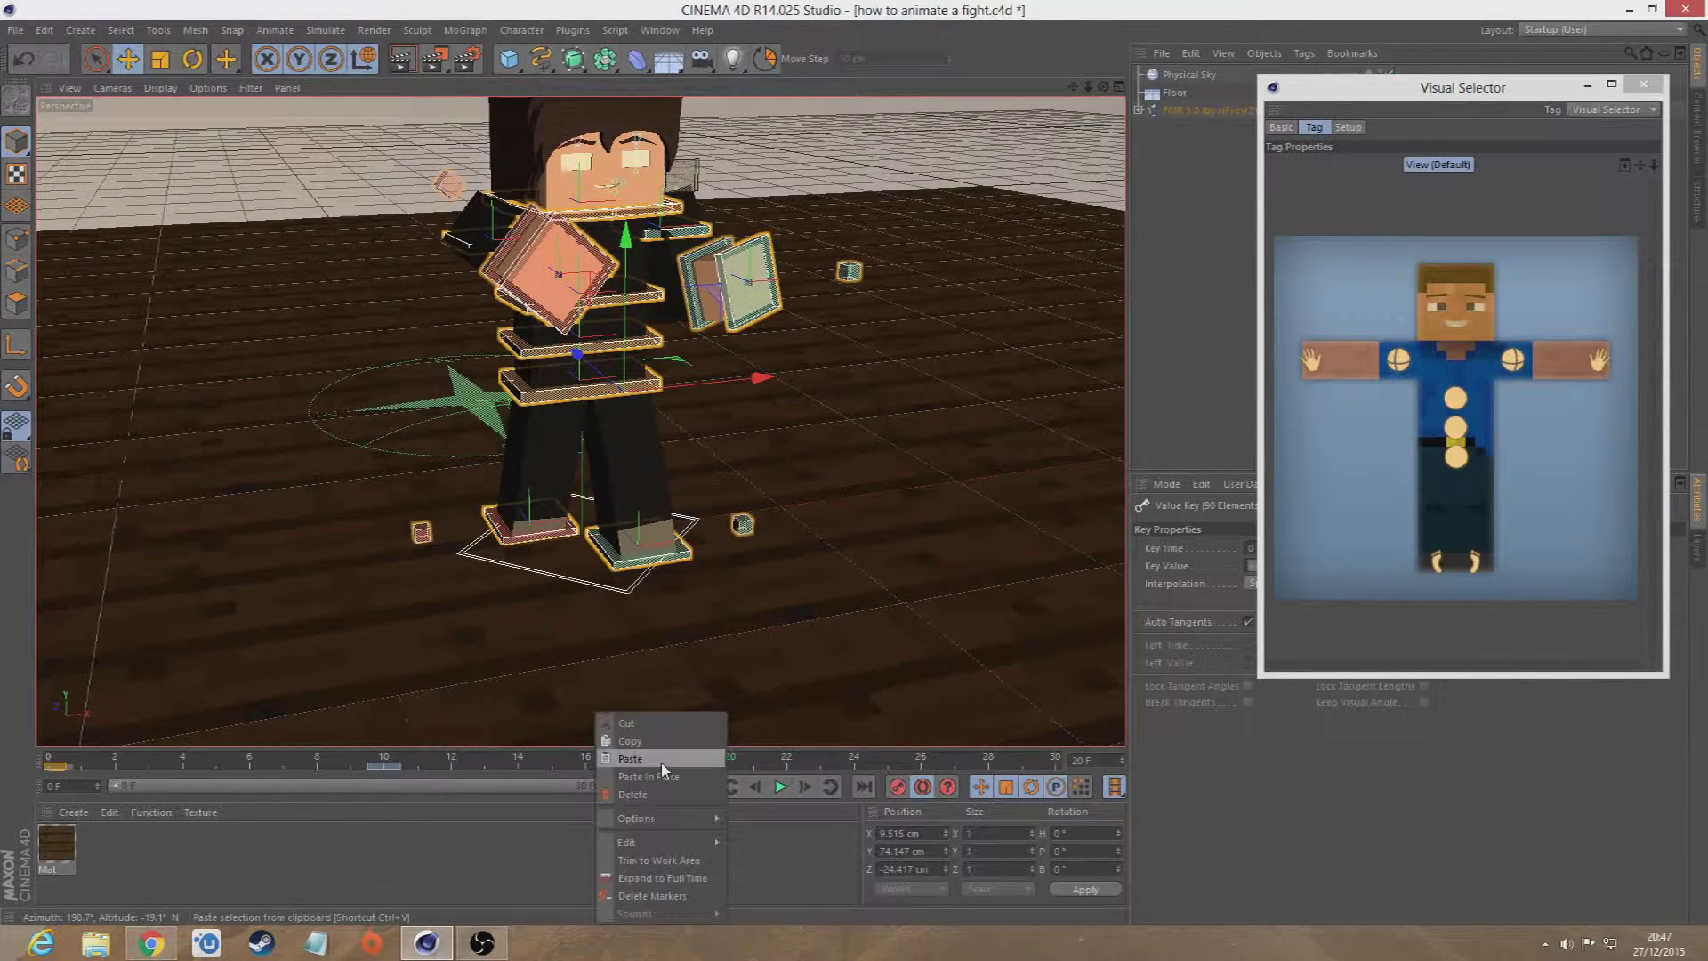
left_click(640, 760)
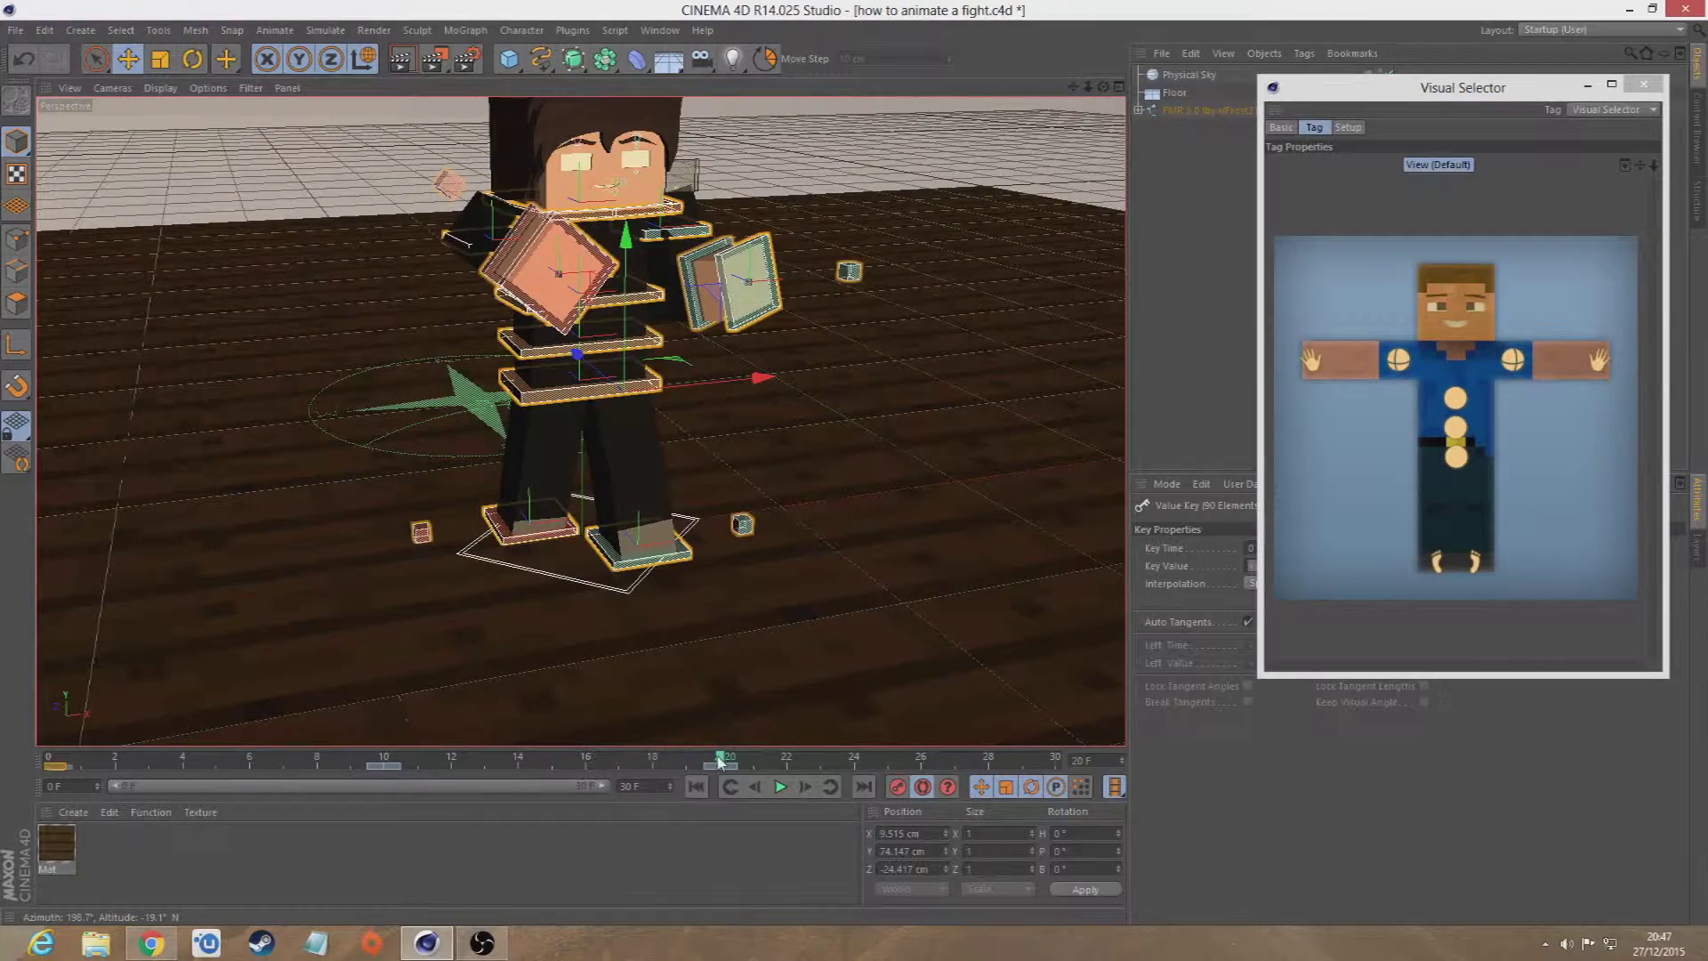
- Play the animation from frame 0 and inspect the looping motion from the front and an angled view
left_click(726, 786)
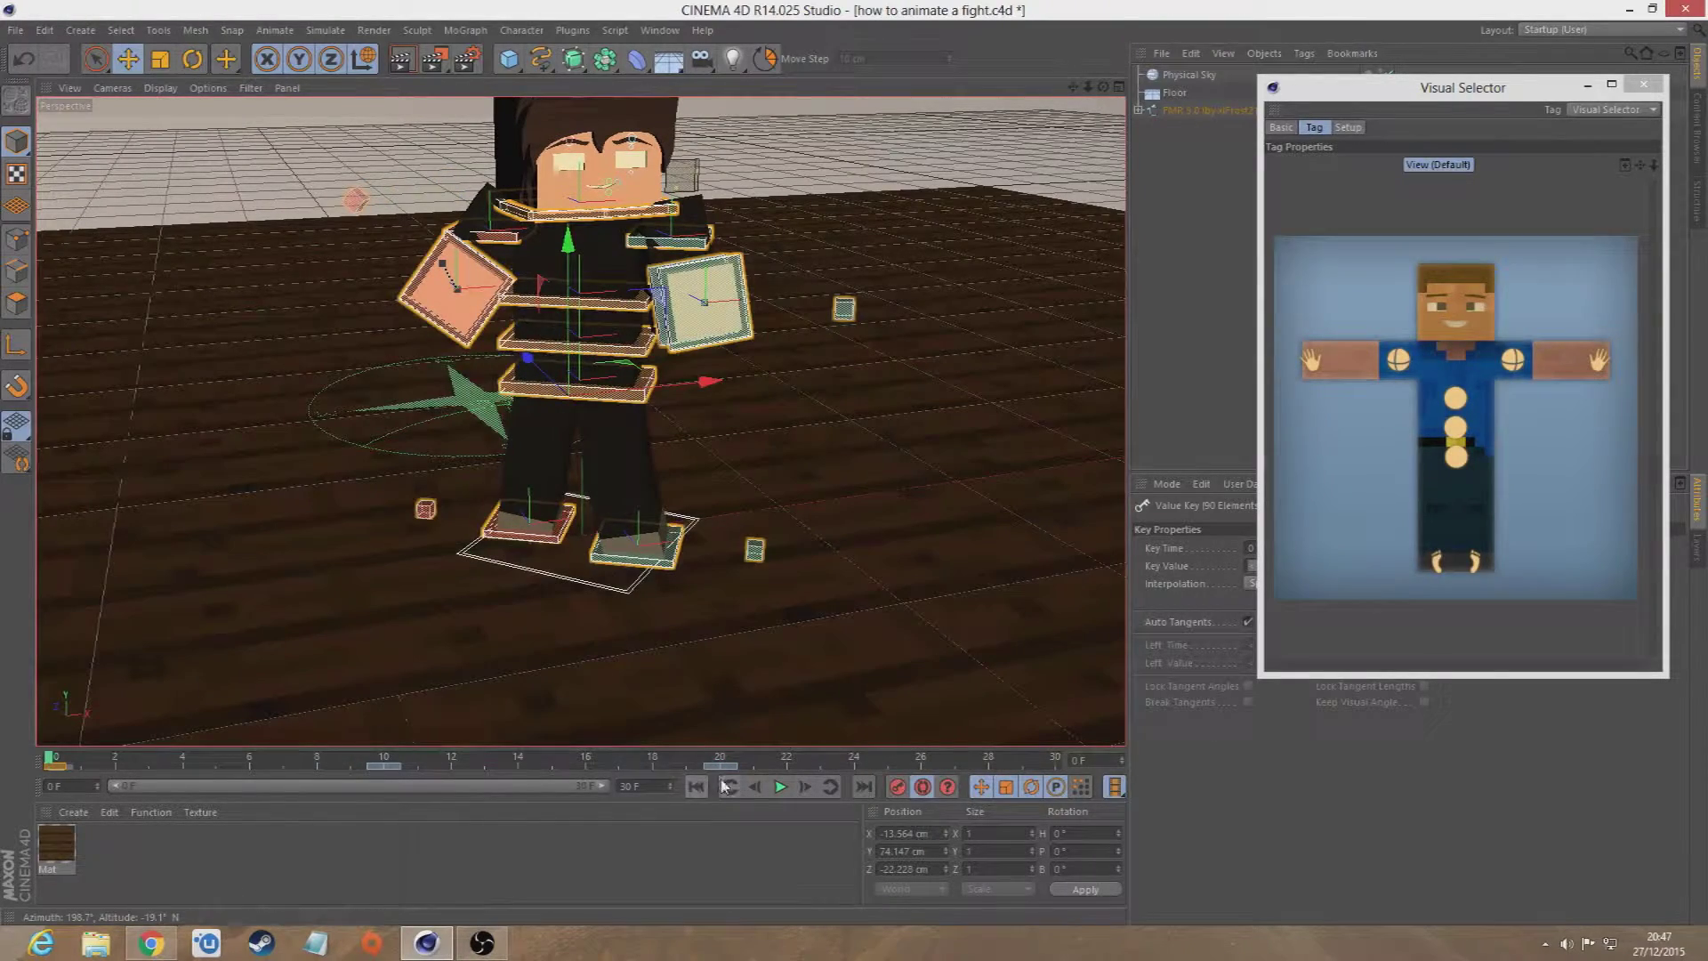
left_click(780, 786)
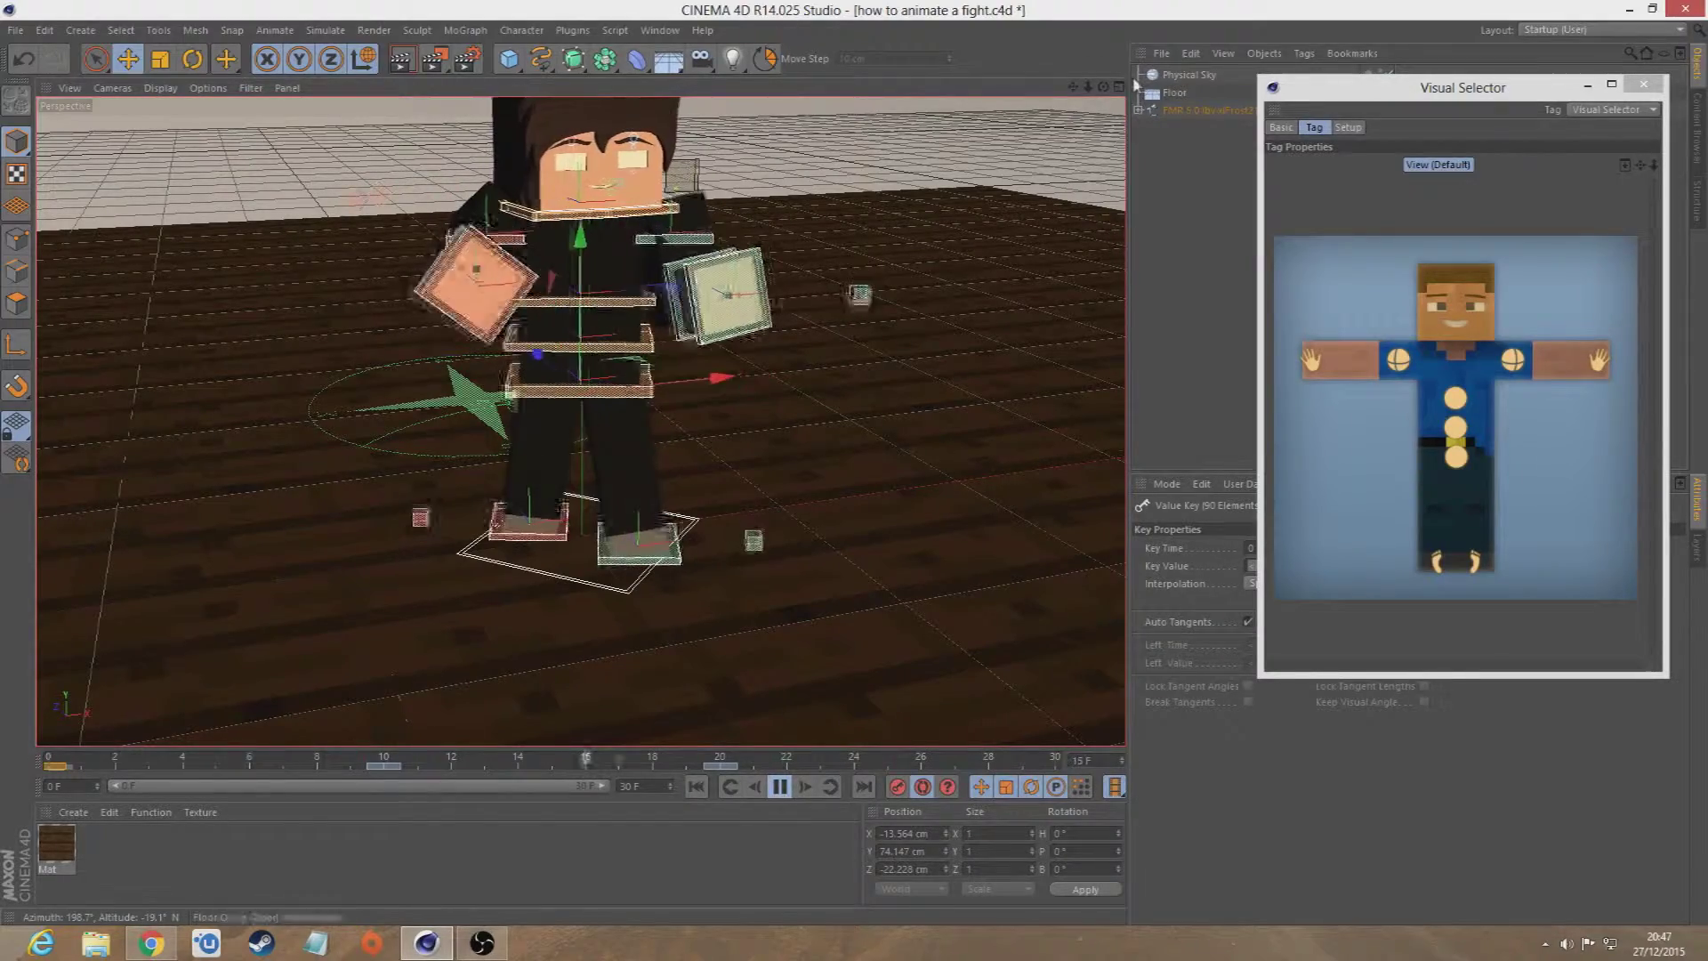
left_click_drag(1103, 87, 966, 107)
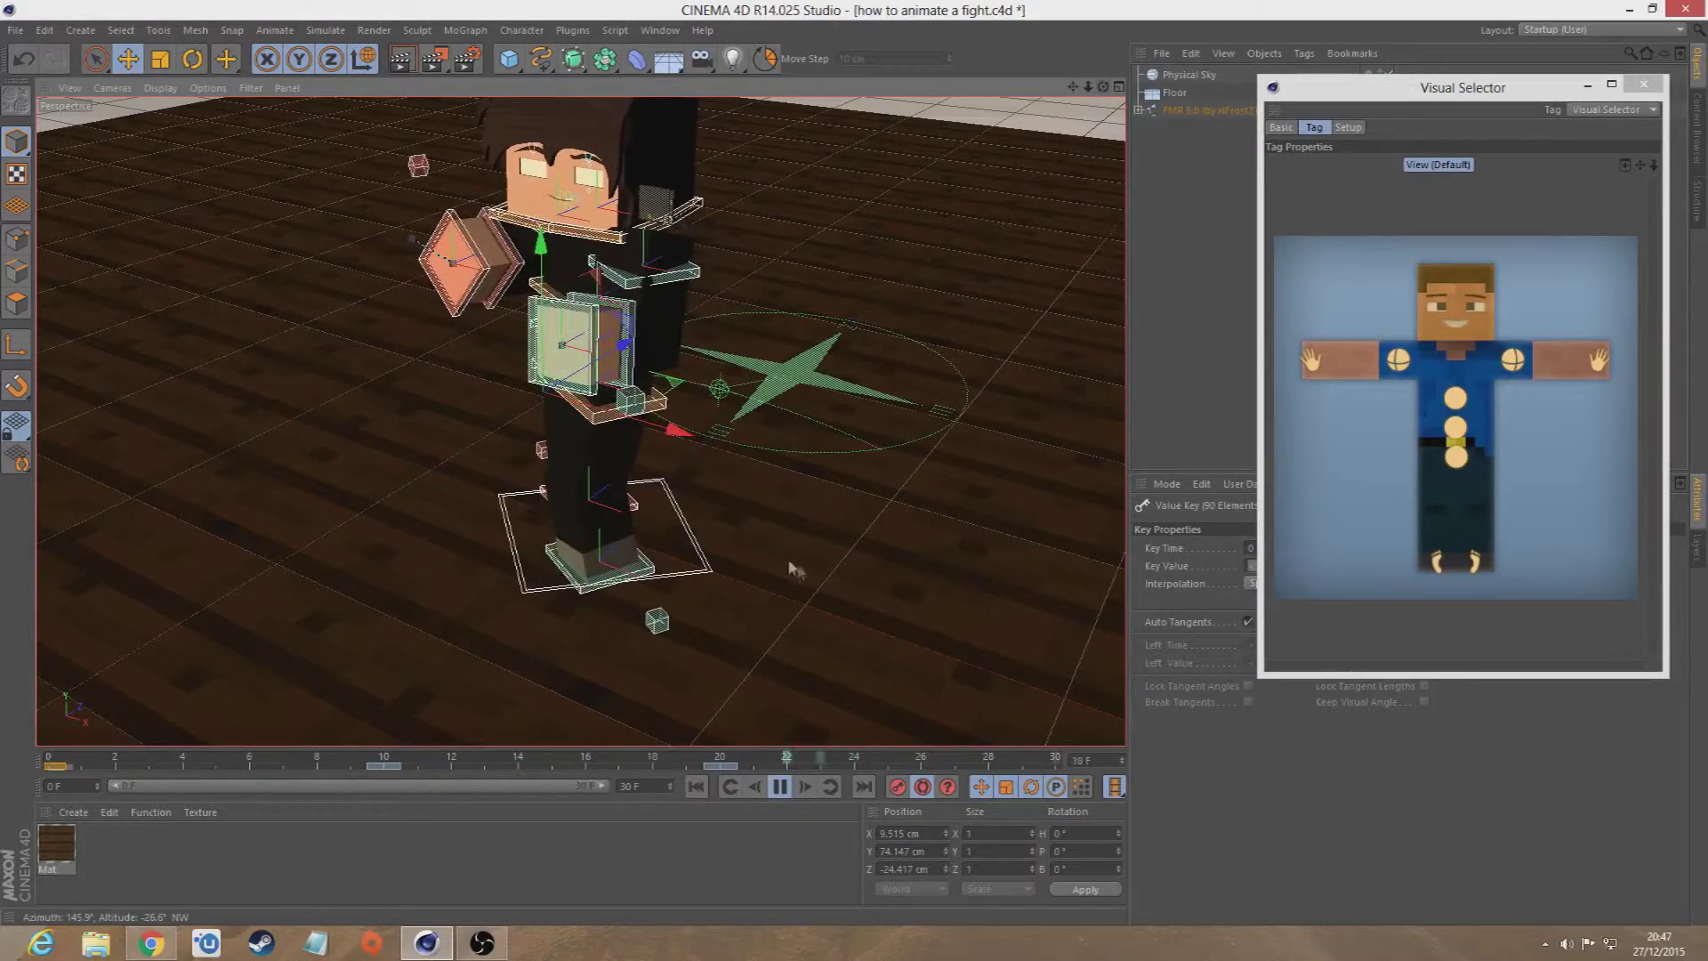
left_click(780, 786)
- At frame 10, move the lowest torso control at the hips forward along Z to about -21.2 cm
left_click(385, 763)
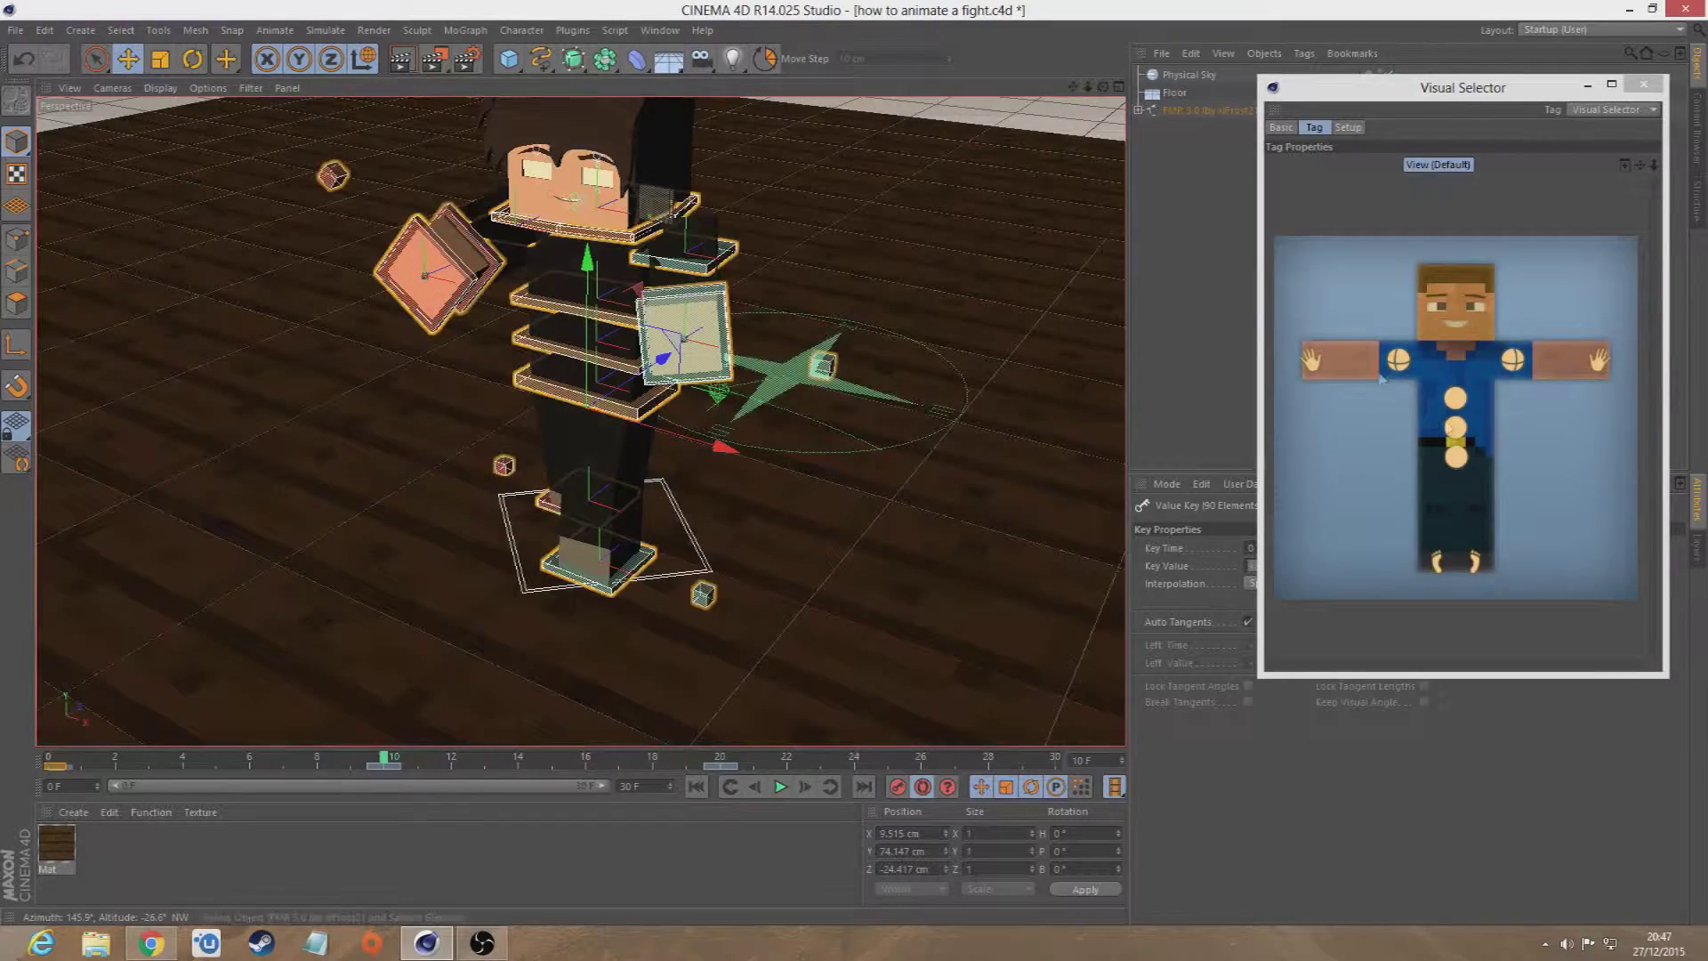
left_click(1455, 456)
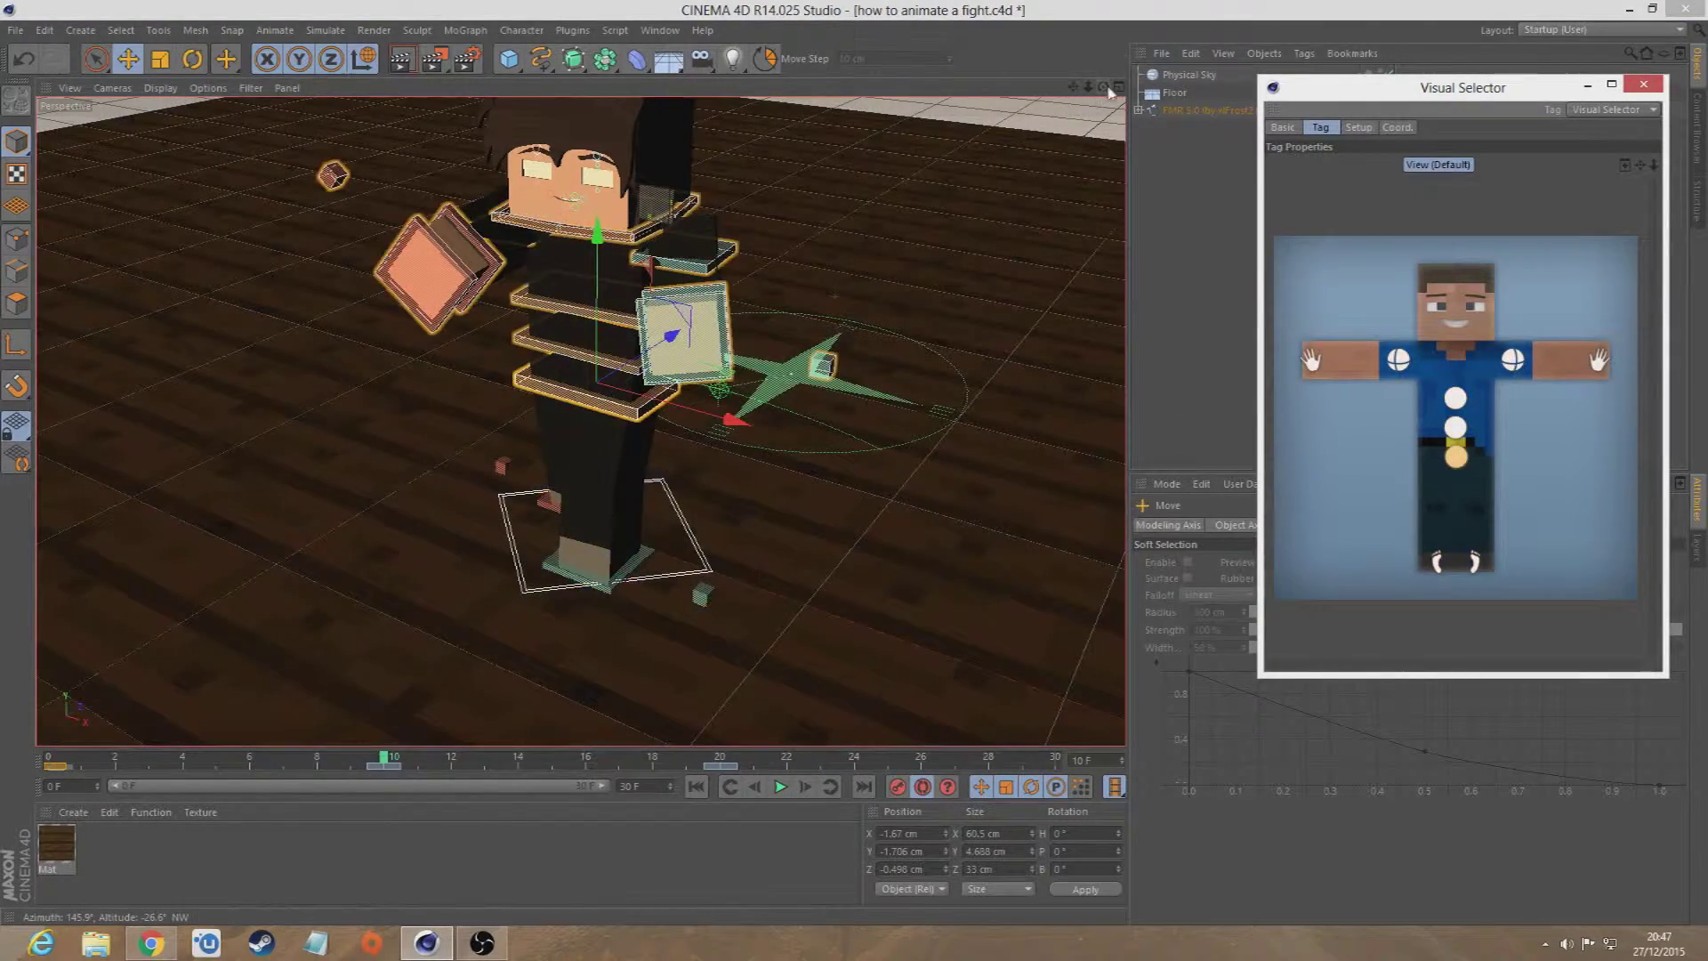
left_click_drag(1103, 87, 925, 96)
left_click_drag(765, 378, 722, 380)
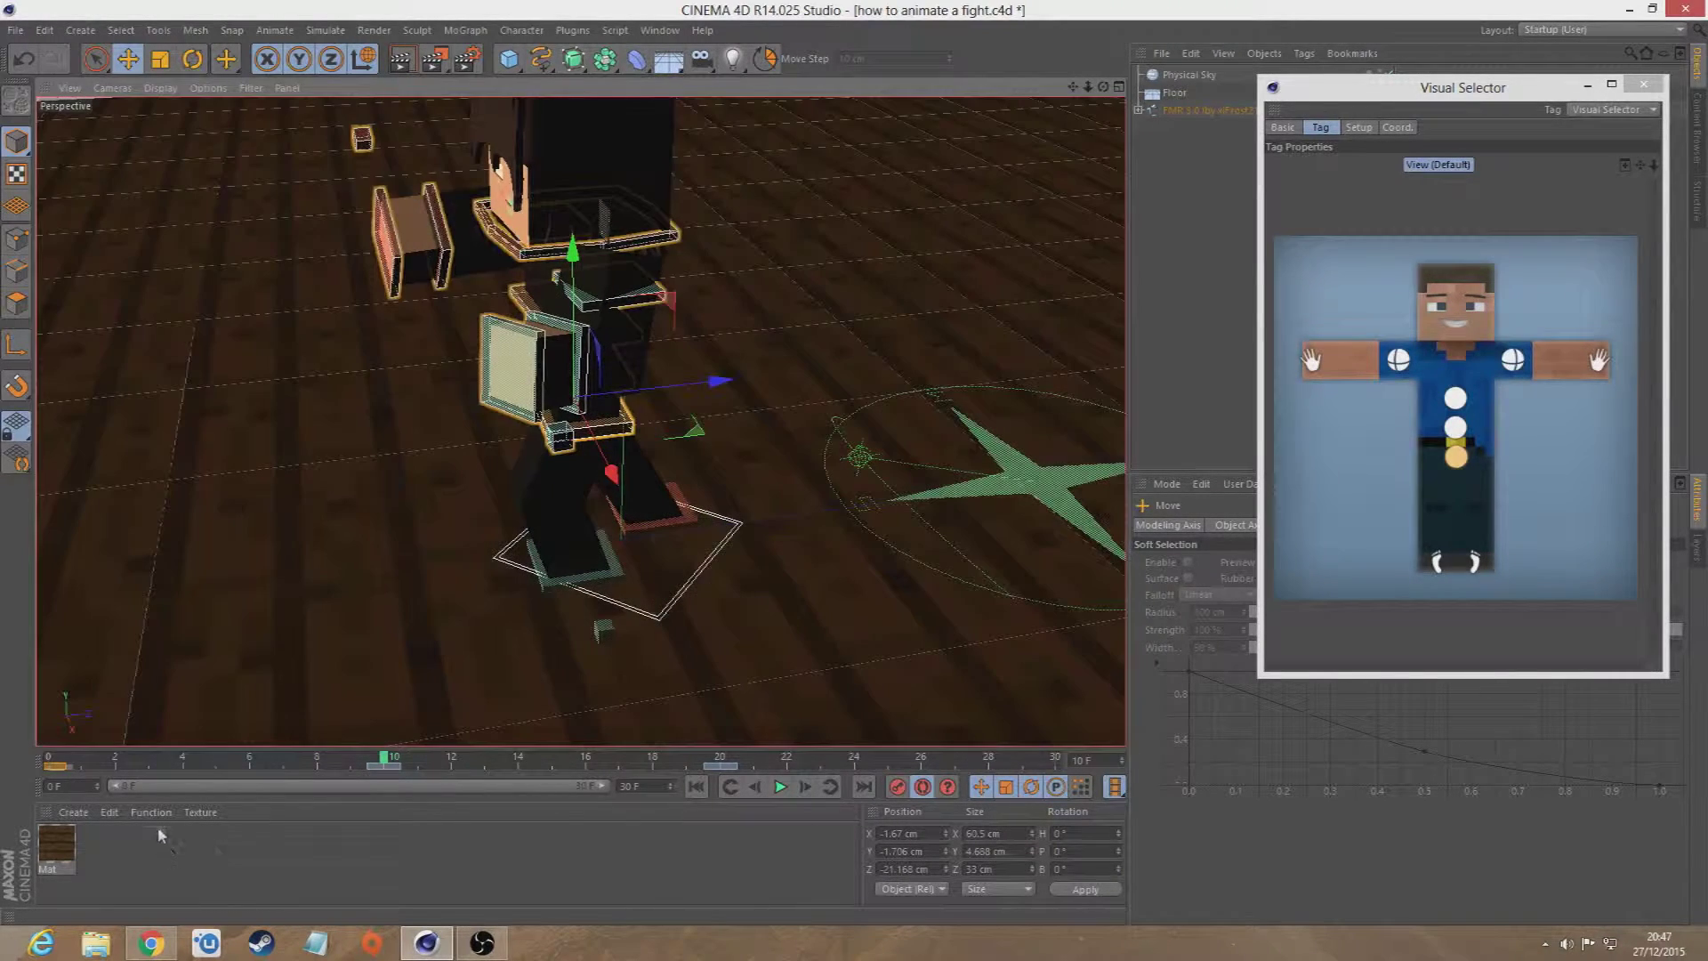
- Play the animation in side view to check the hip movement, and compare the poses at frames 10 and 0
left_click(50, 765)
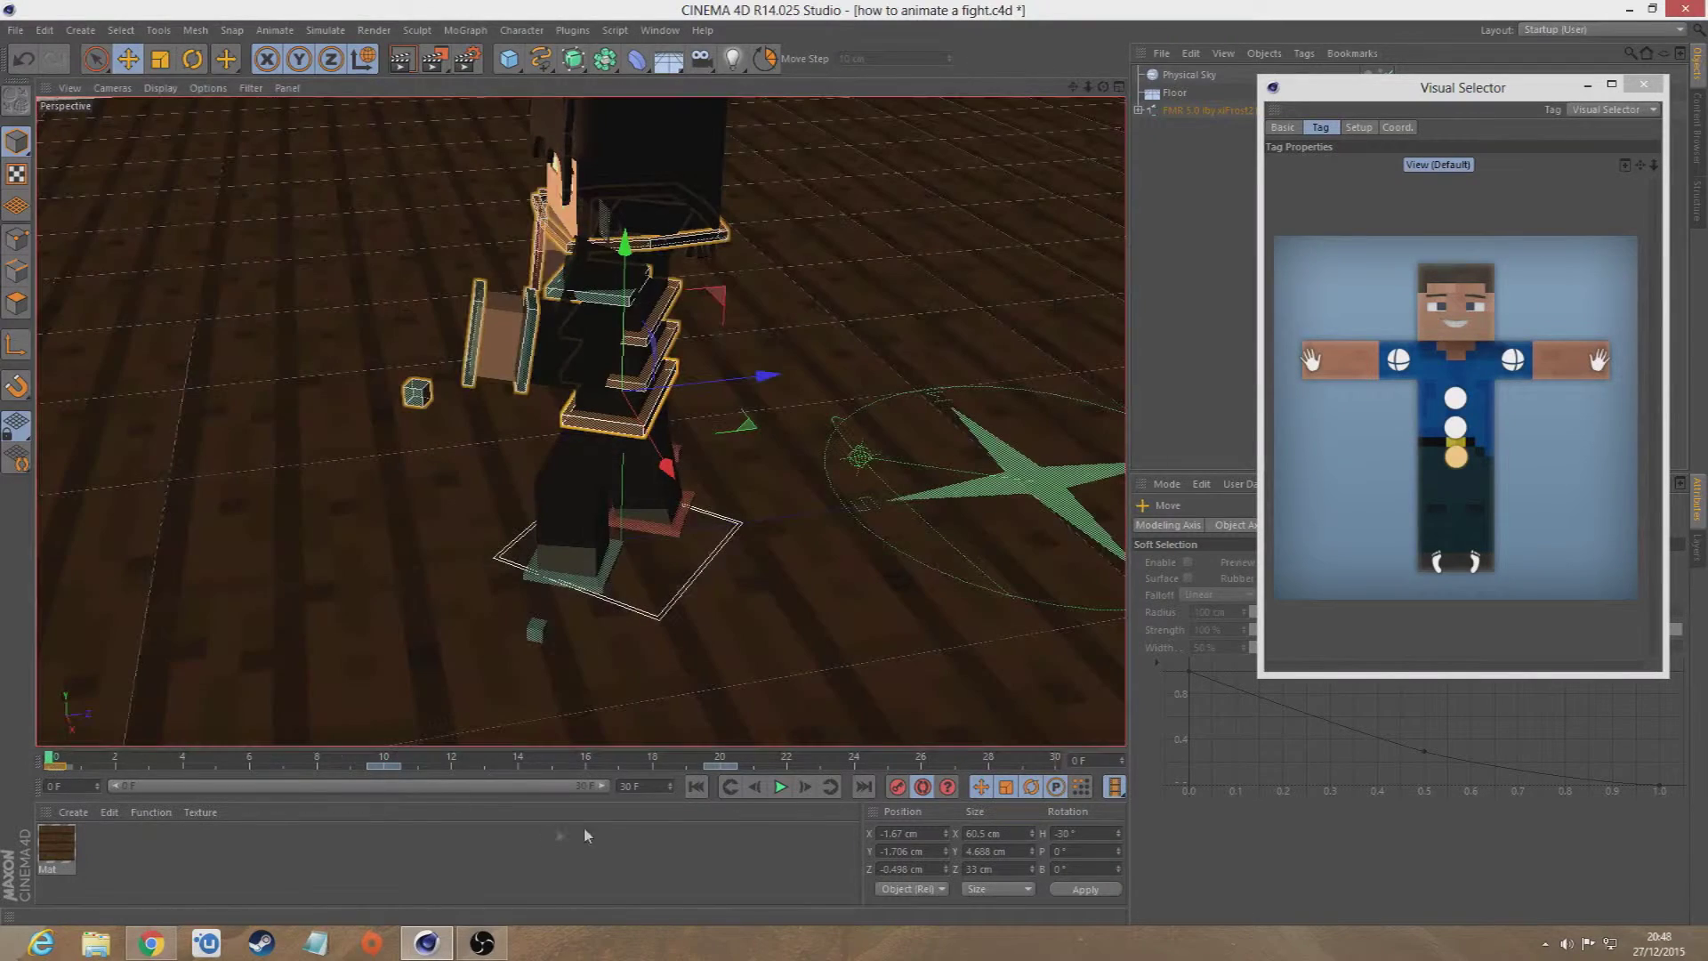
left_click(781, 788)
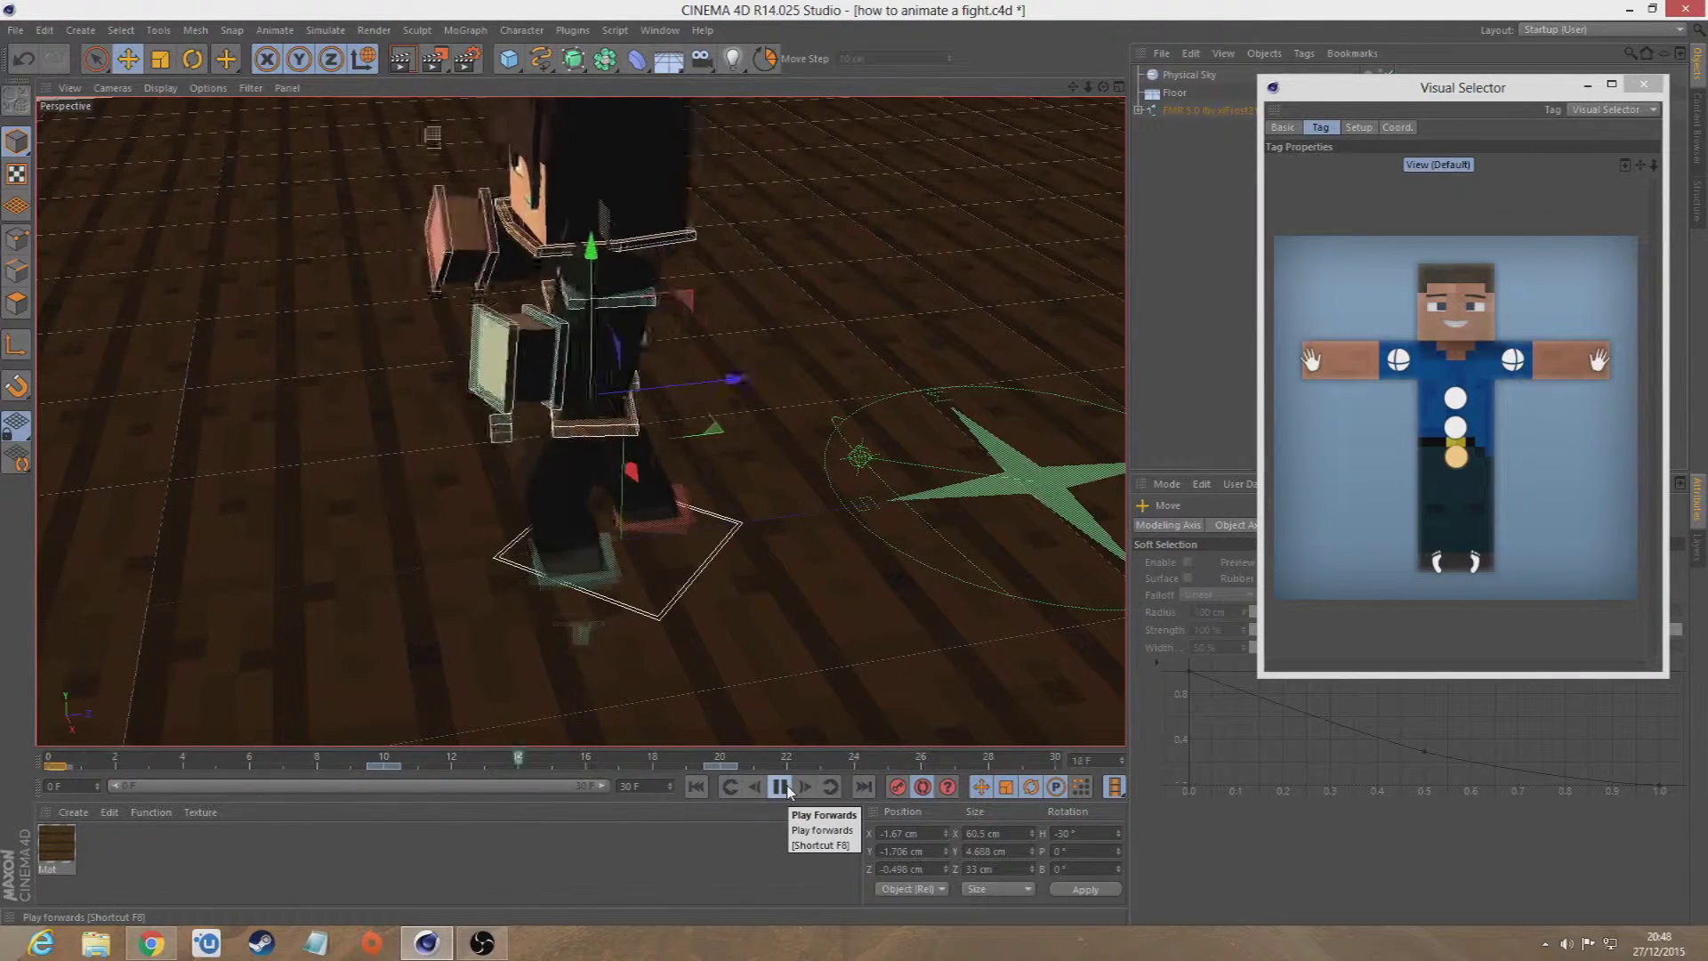
left_click(782, 787)
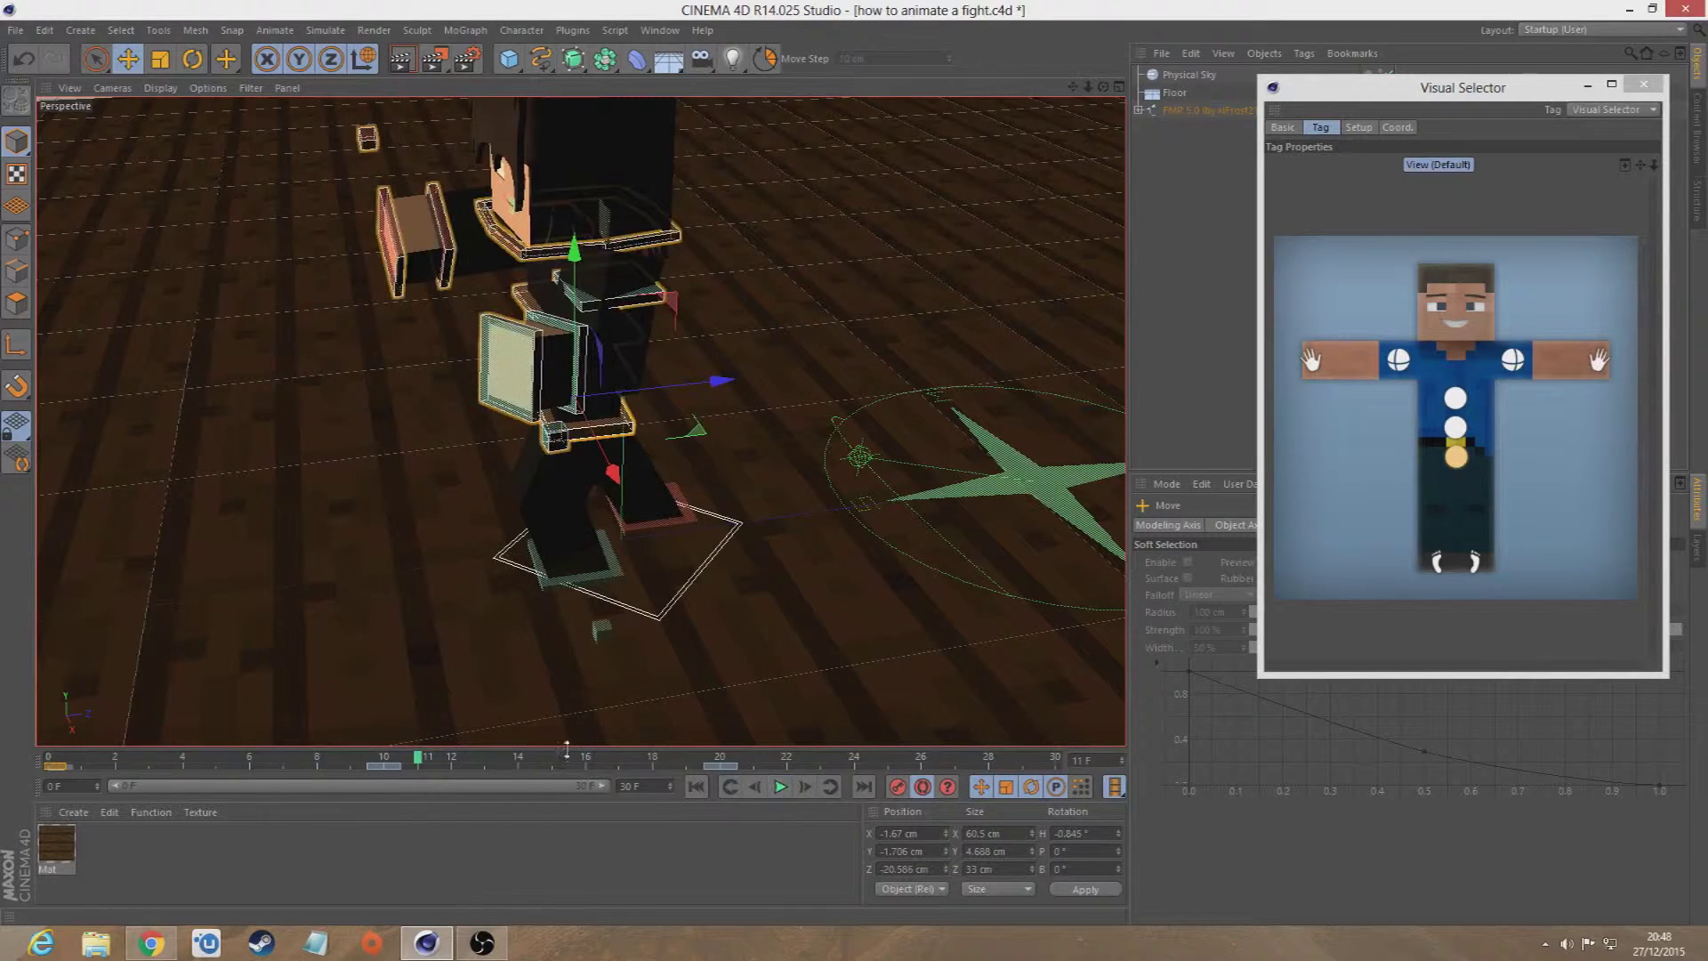
left_click(386, 762)
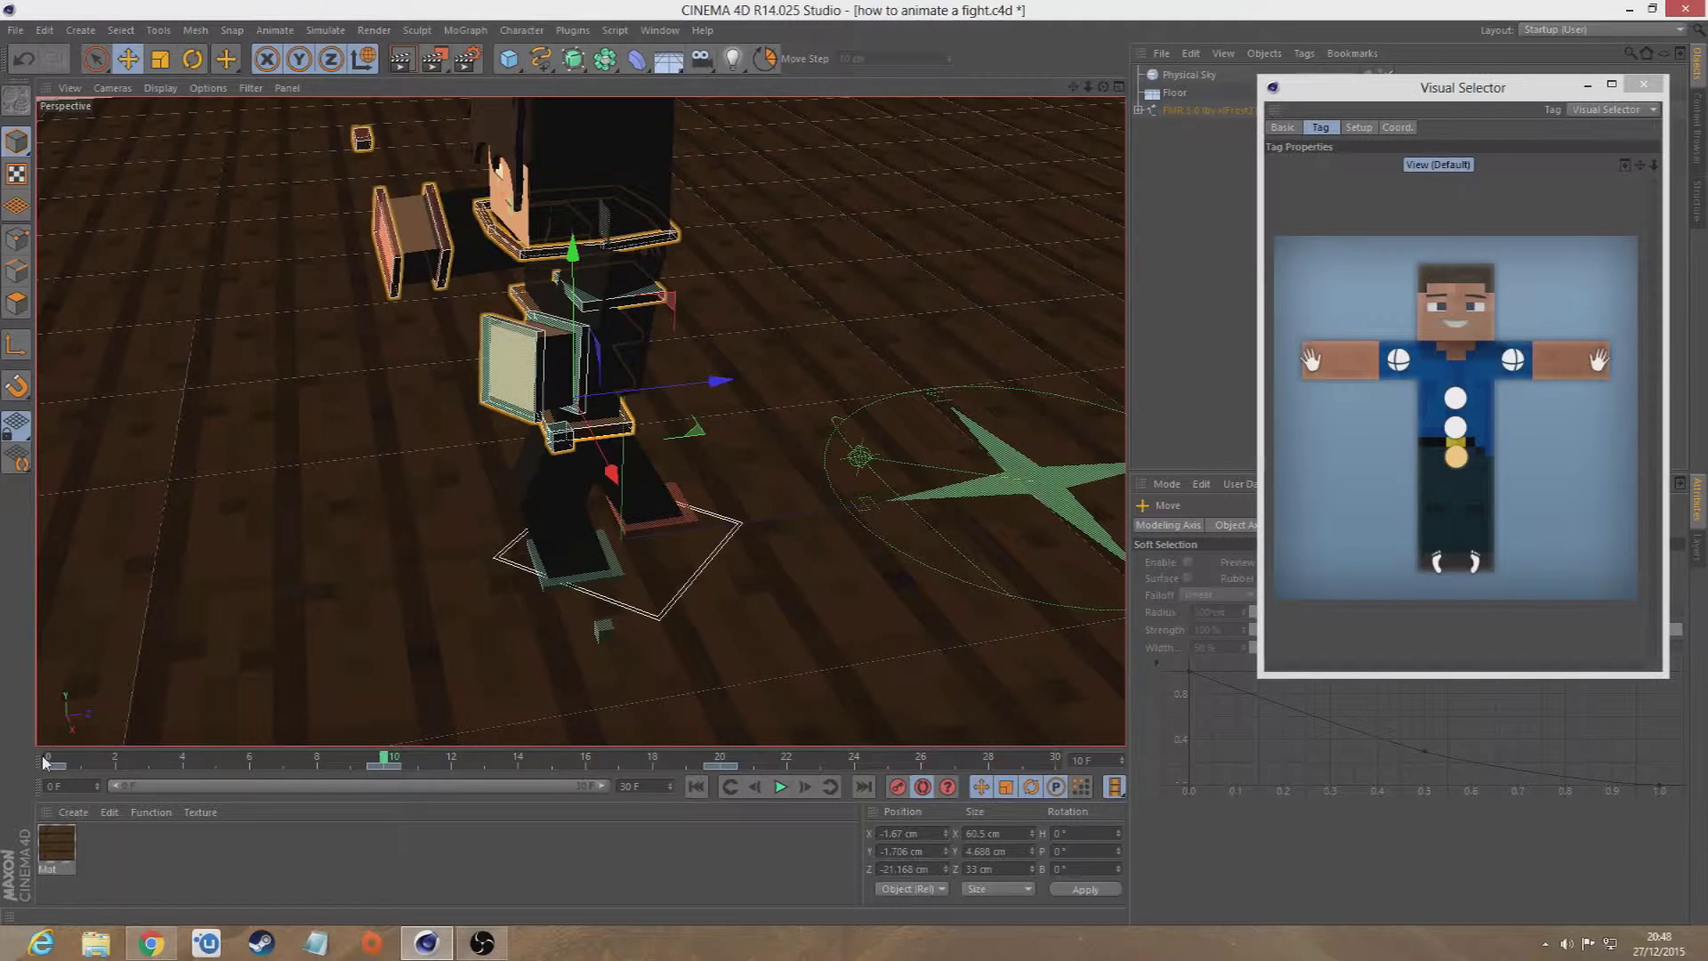
left_click(54, 762)
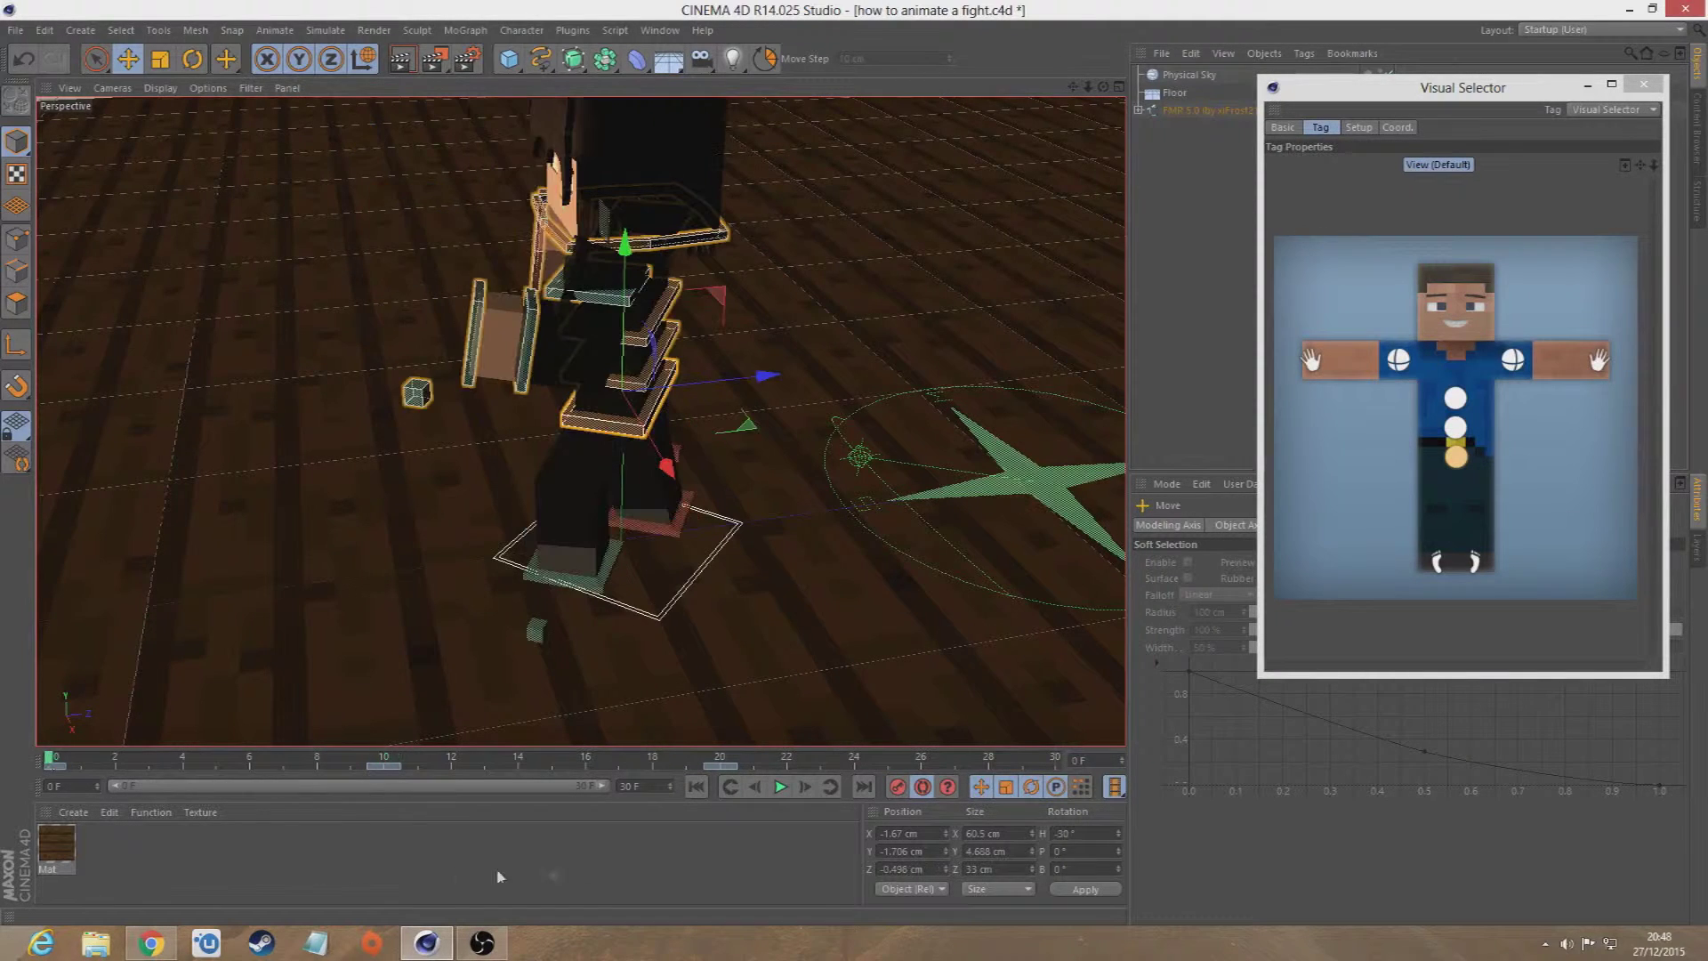
- Play the full loop while viewing the character from several angles, and scrub through the timeline to compare the keyed poses
left_click(780, 786)
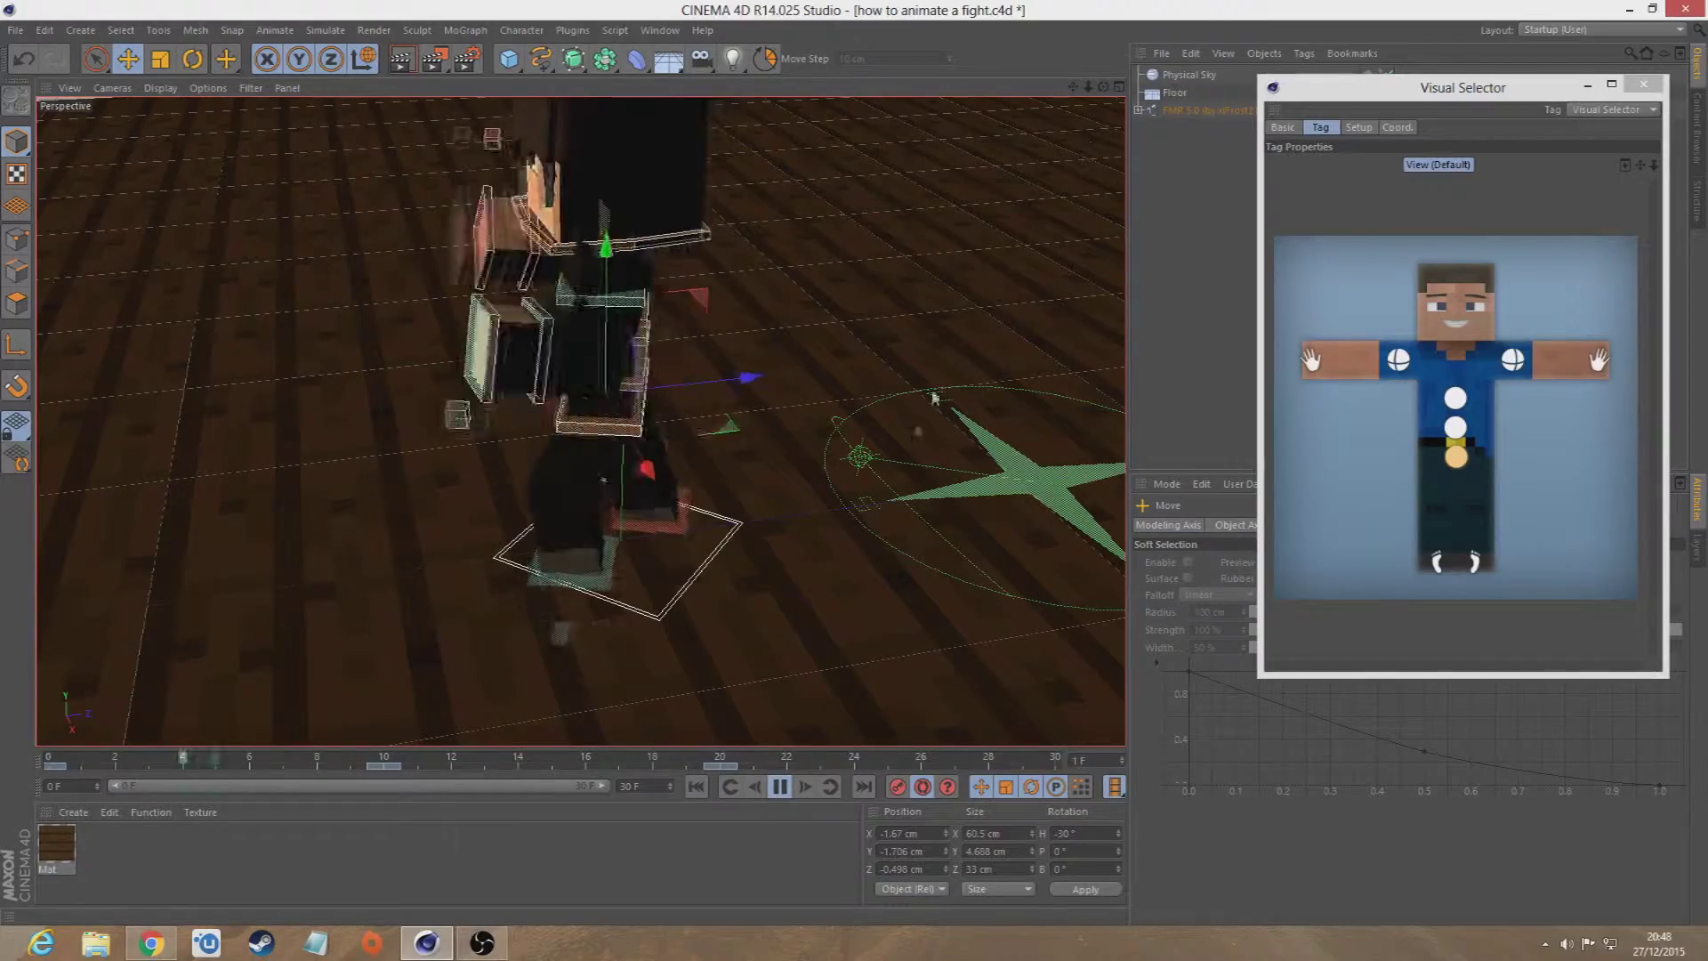
left_click_drag(741, 436, 964, 435, "alt")
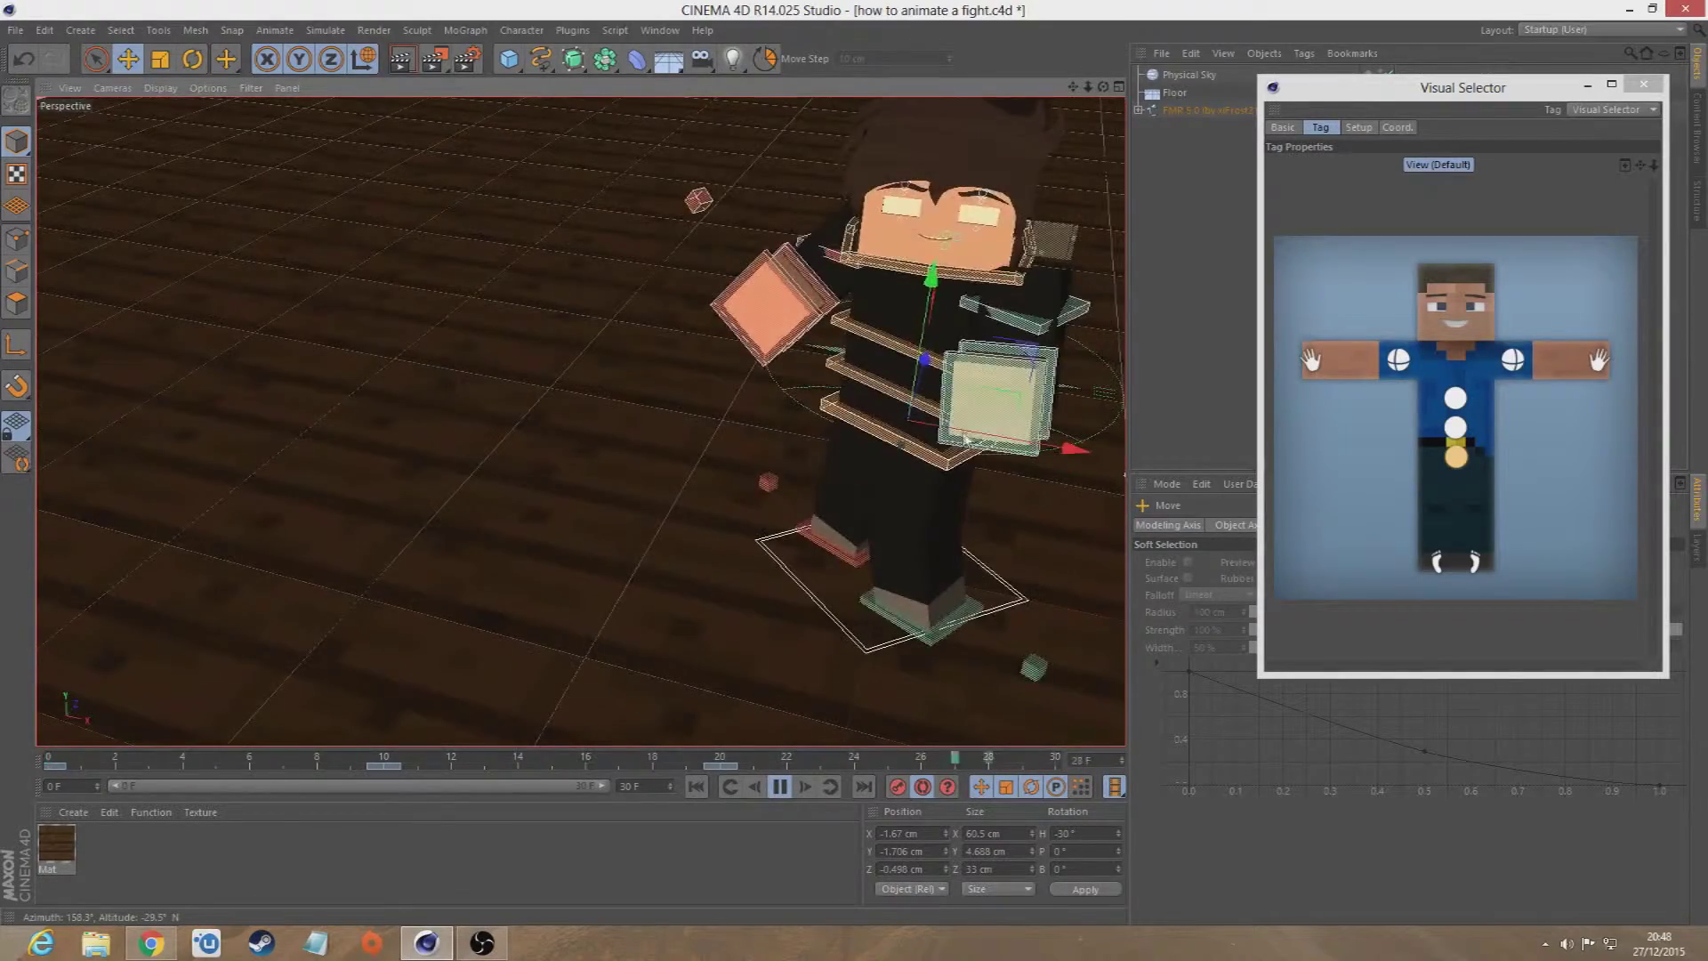
scroll(966, 441, "down", 1)
left_click_drag(1094, 573, 798, 554, "alt")
left_click_drag(980, 512, 1046, 511, "alt")
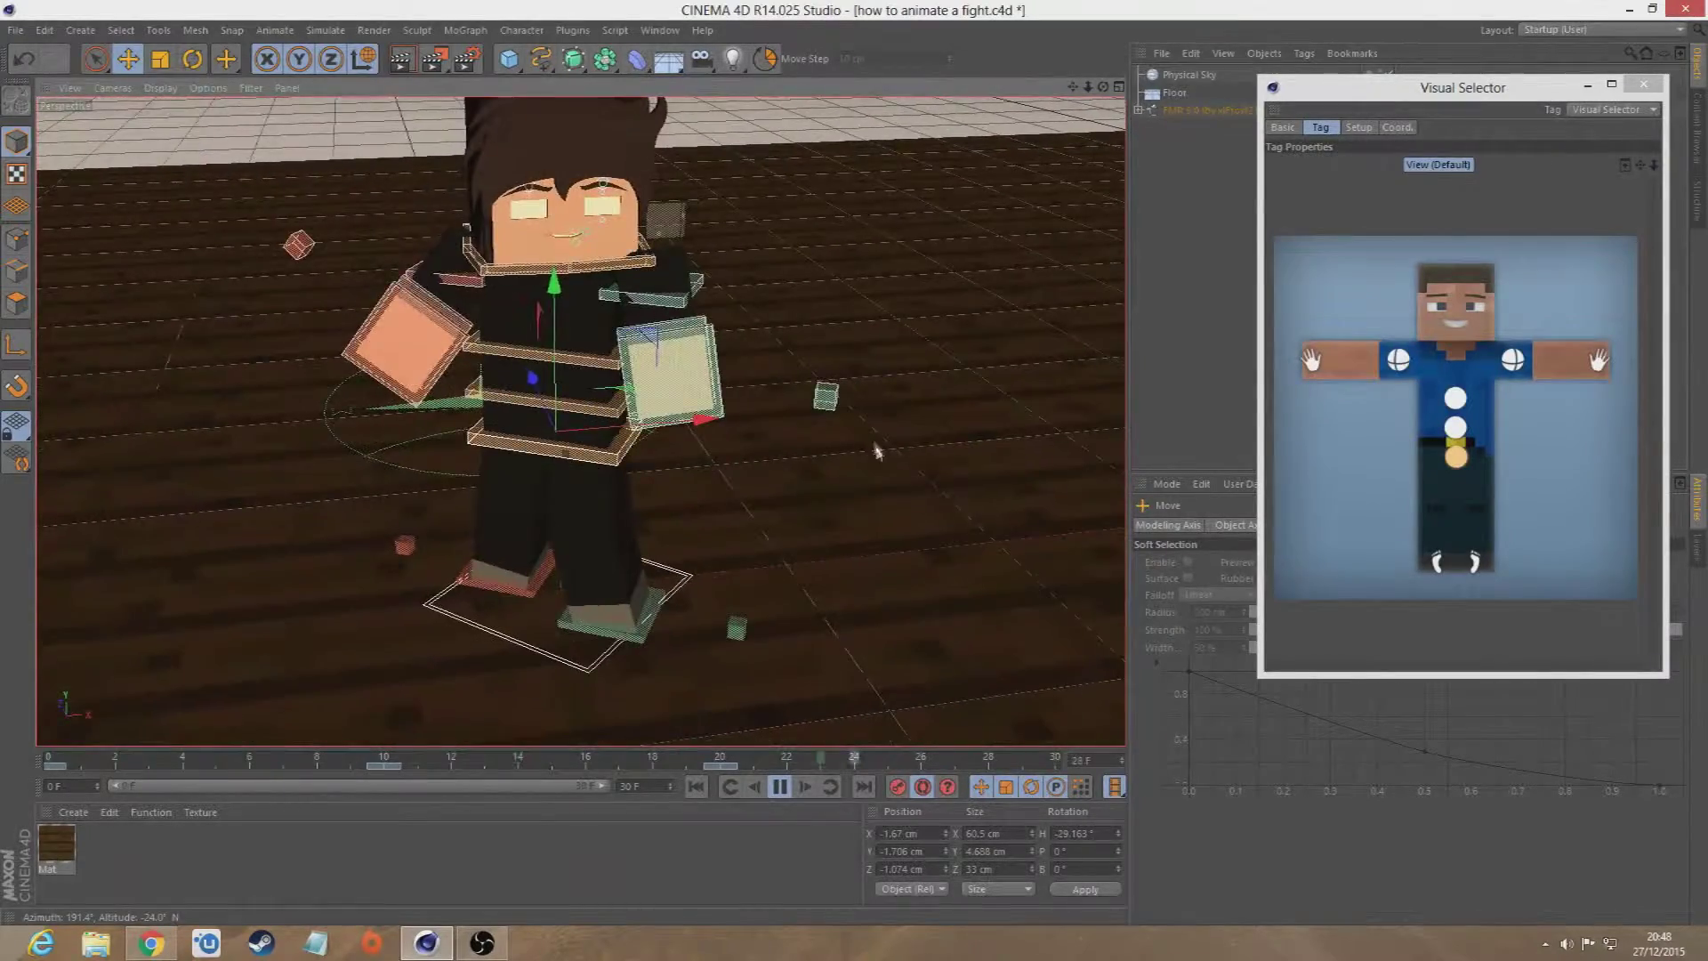
left_click_drag(885, 481, 843, 462, "alt")
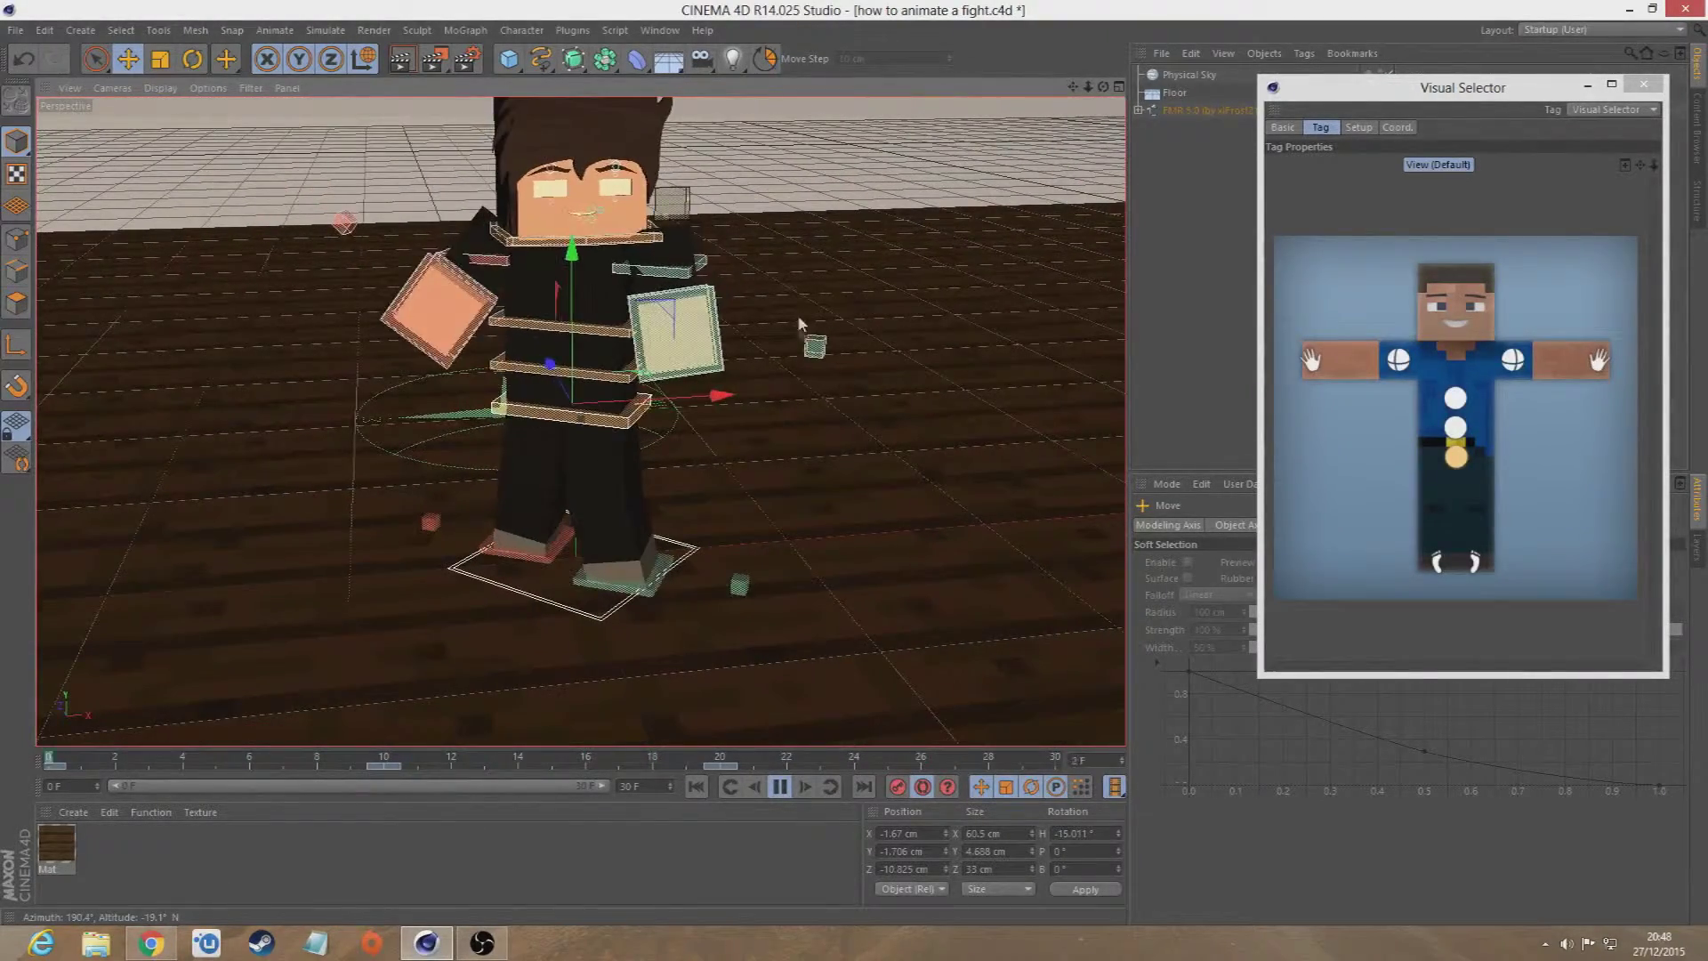
right_click_drag(845, 470, 846, 377, "alt")
middle_click_drag(847, 371, 795, 240, "alt")
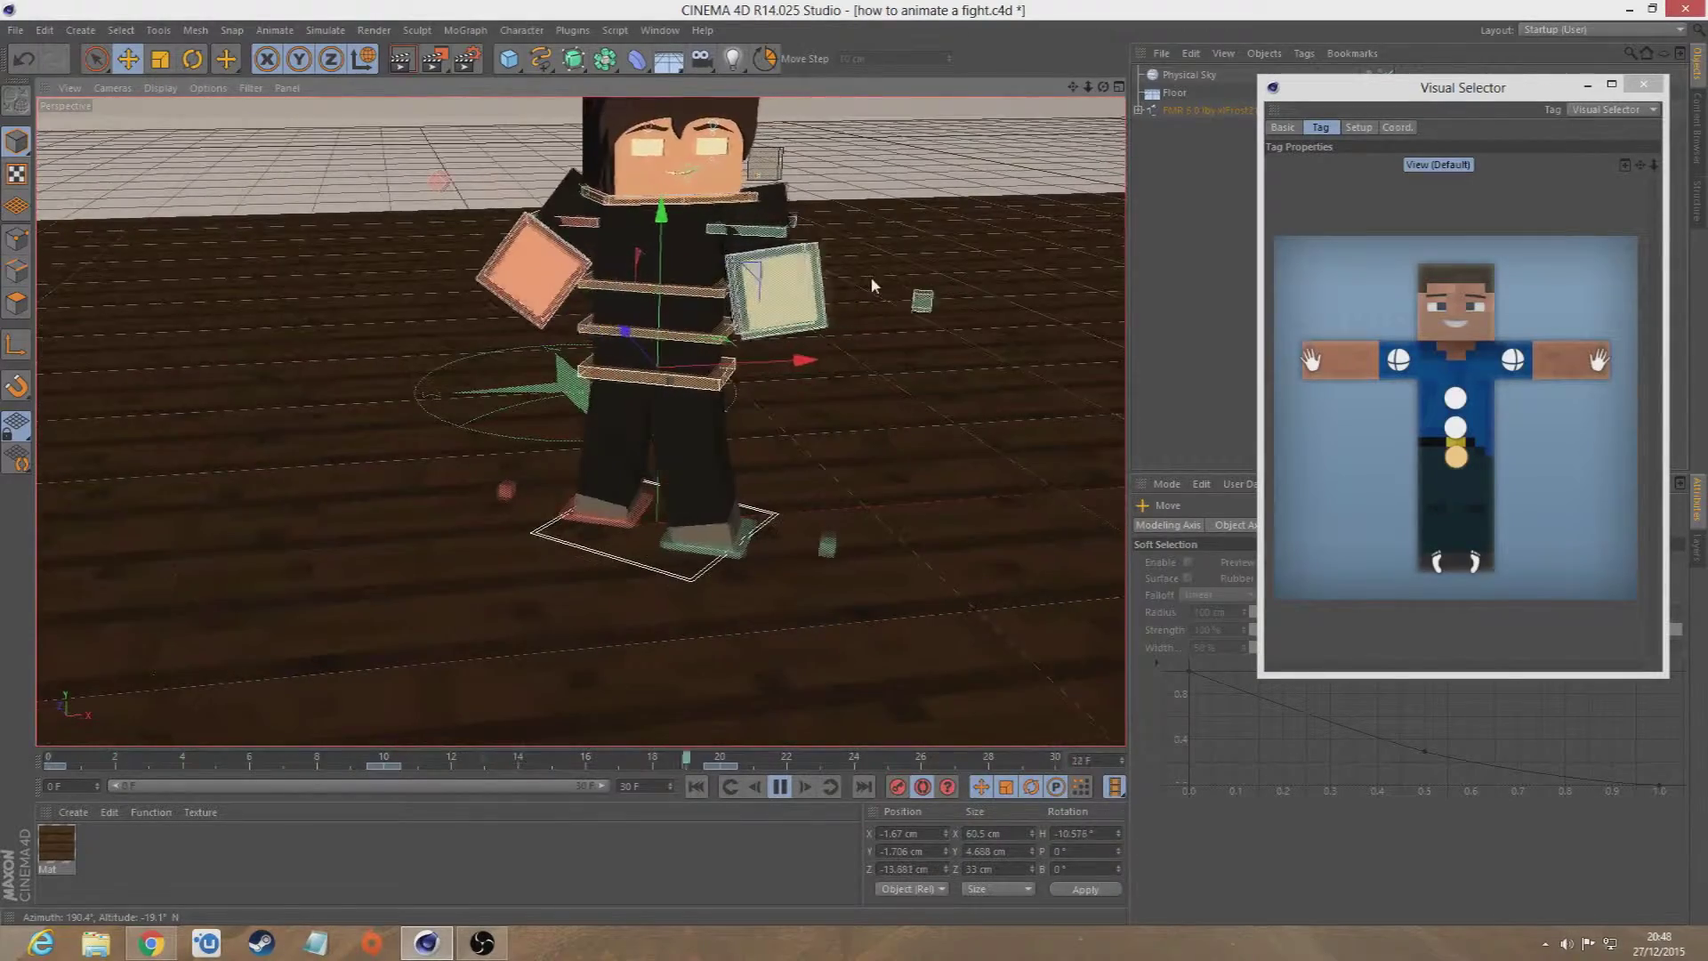
left_click_drag(872, 290, 690, 291, "alt")
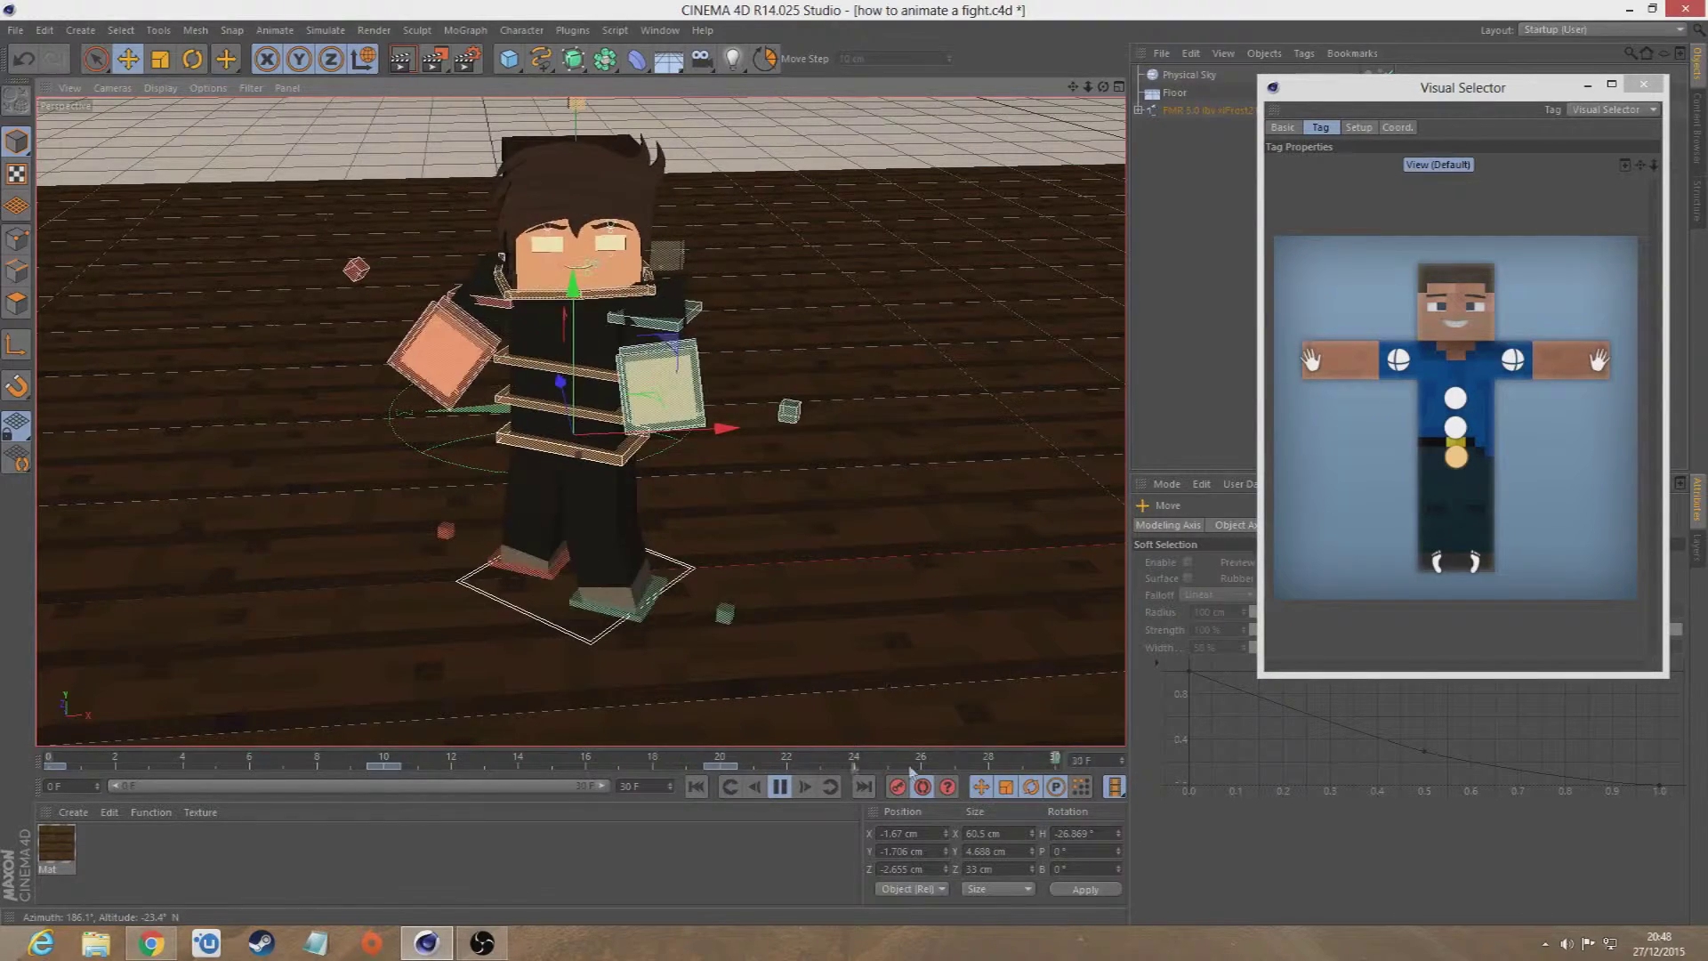
left_click(775, 785)
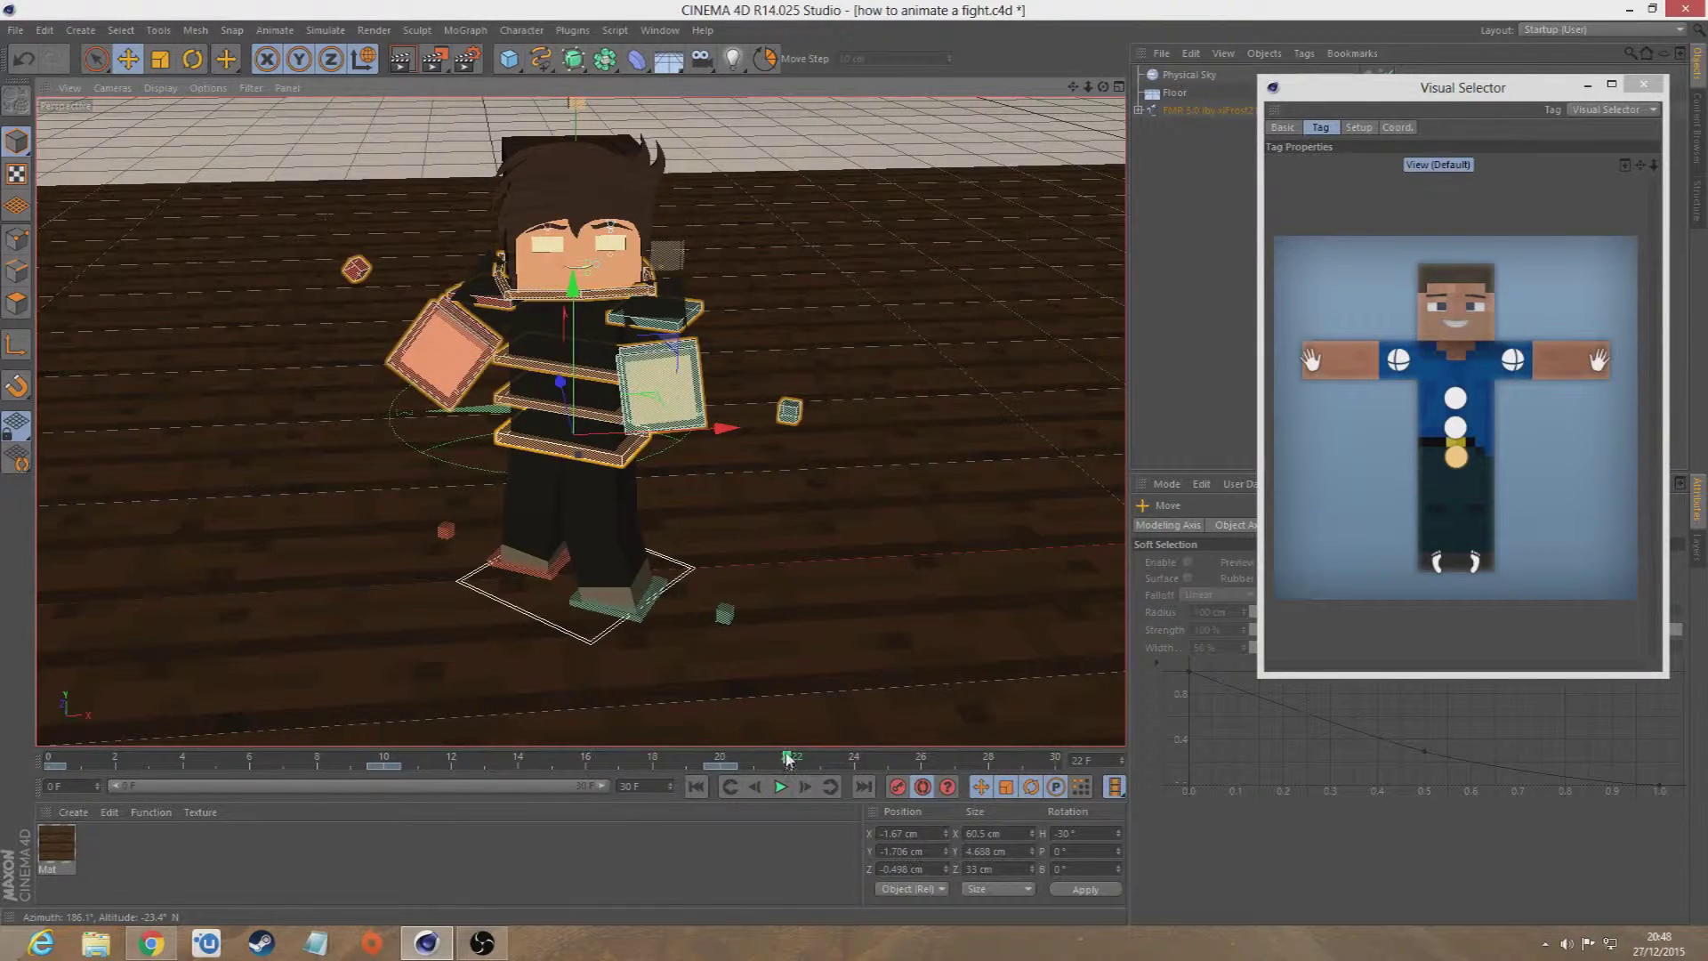
left_click_drag(785, 755, 462, 767)
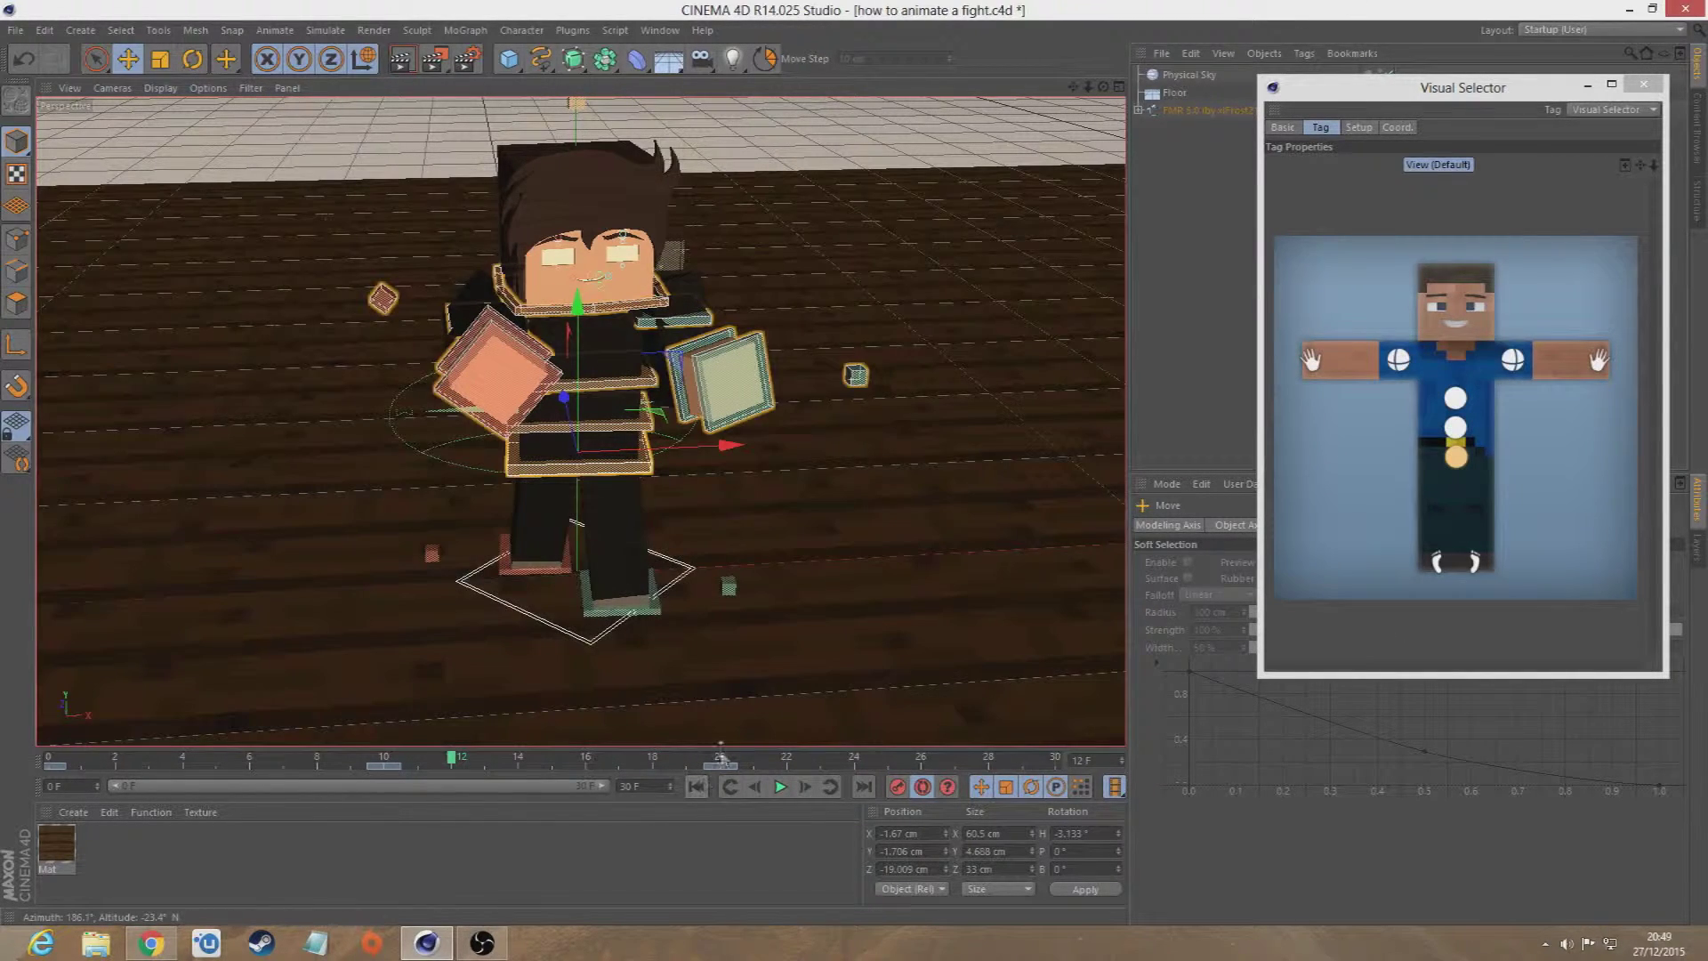
left_click(720, 758)
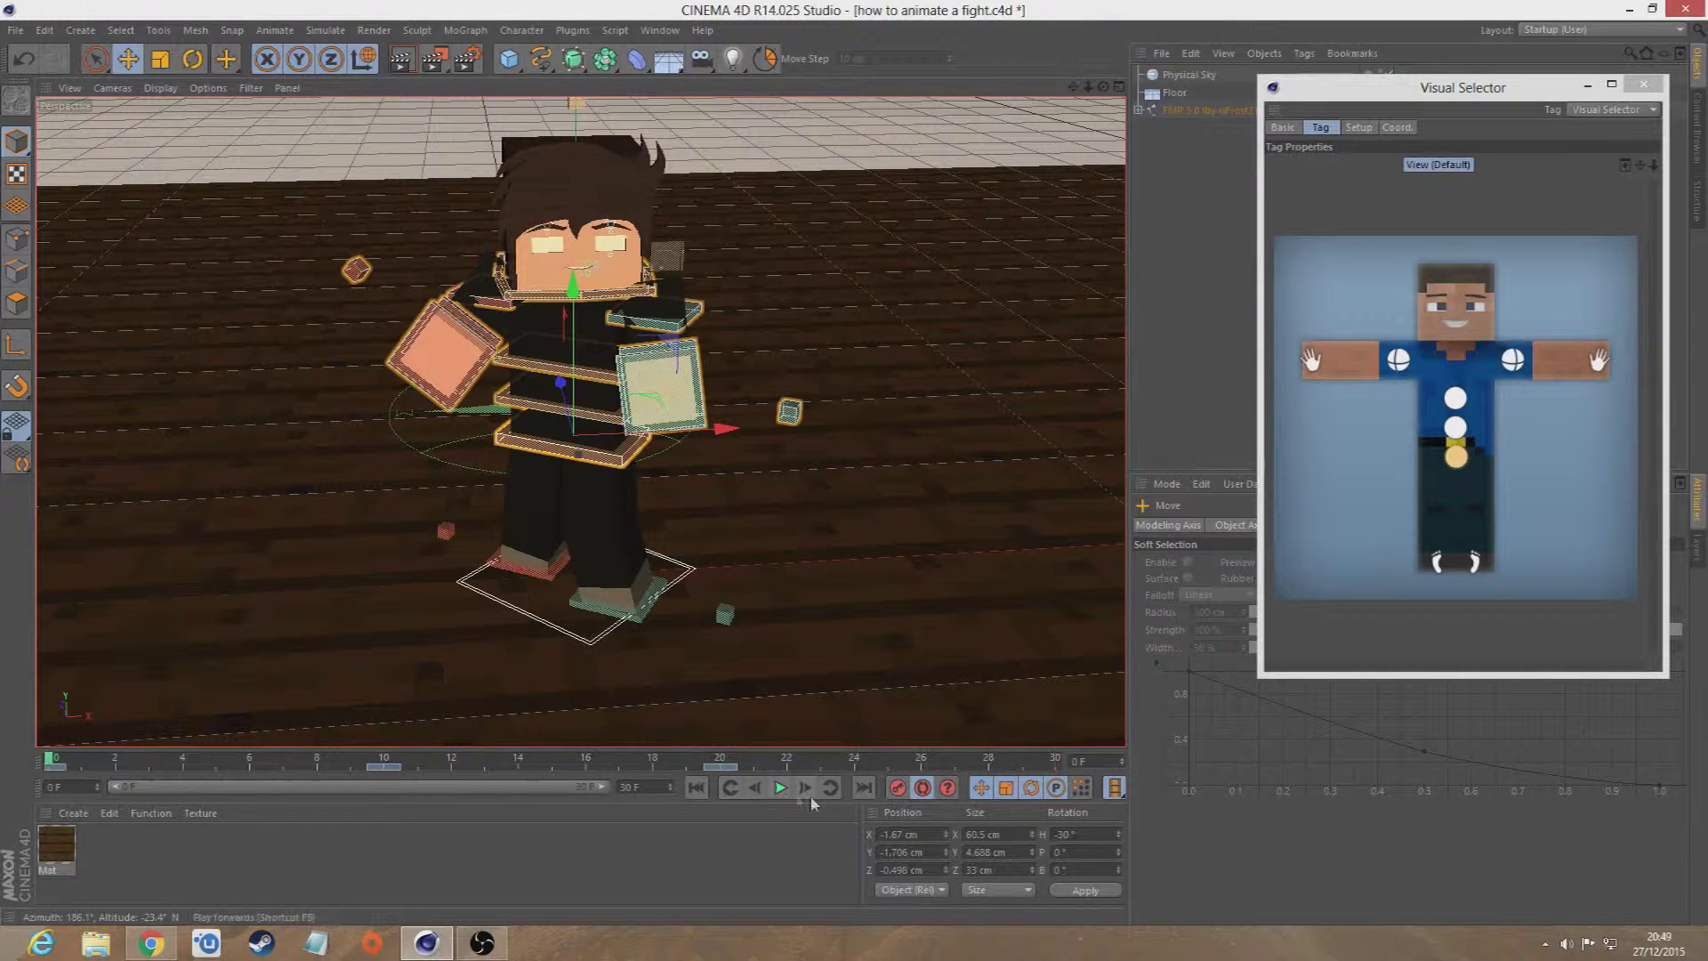
- Compare the character's poses at frames 0 and 10 from an angled view
left_click_drag(52, 756, 6, 785)
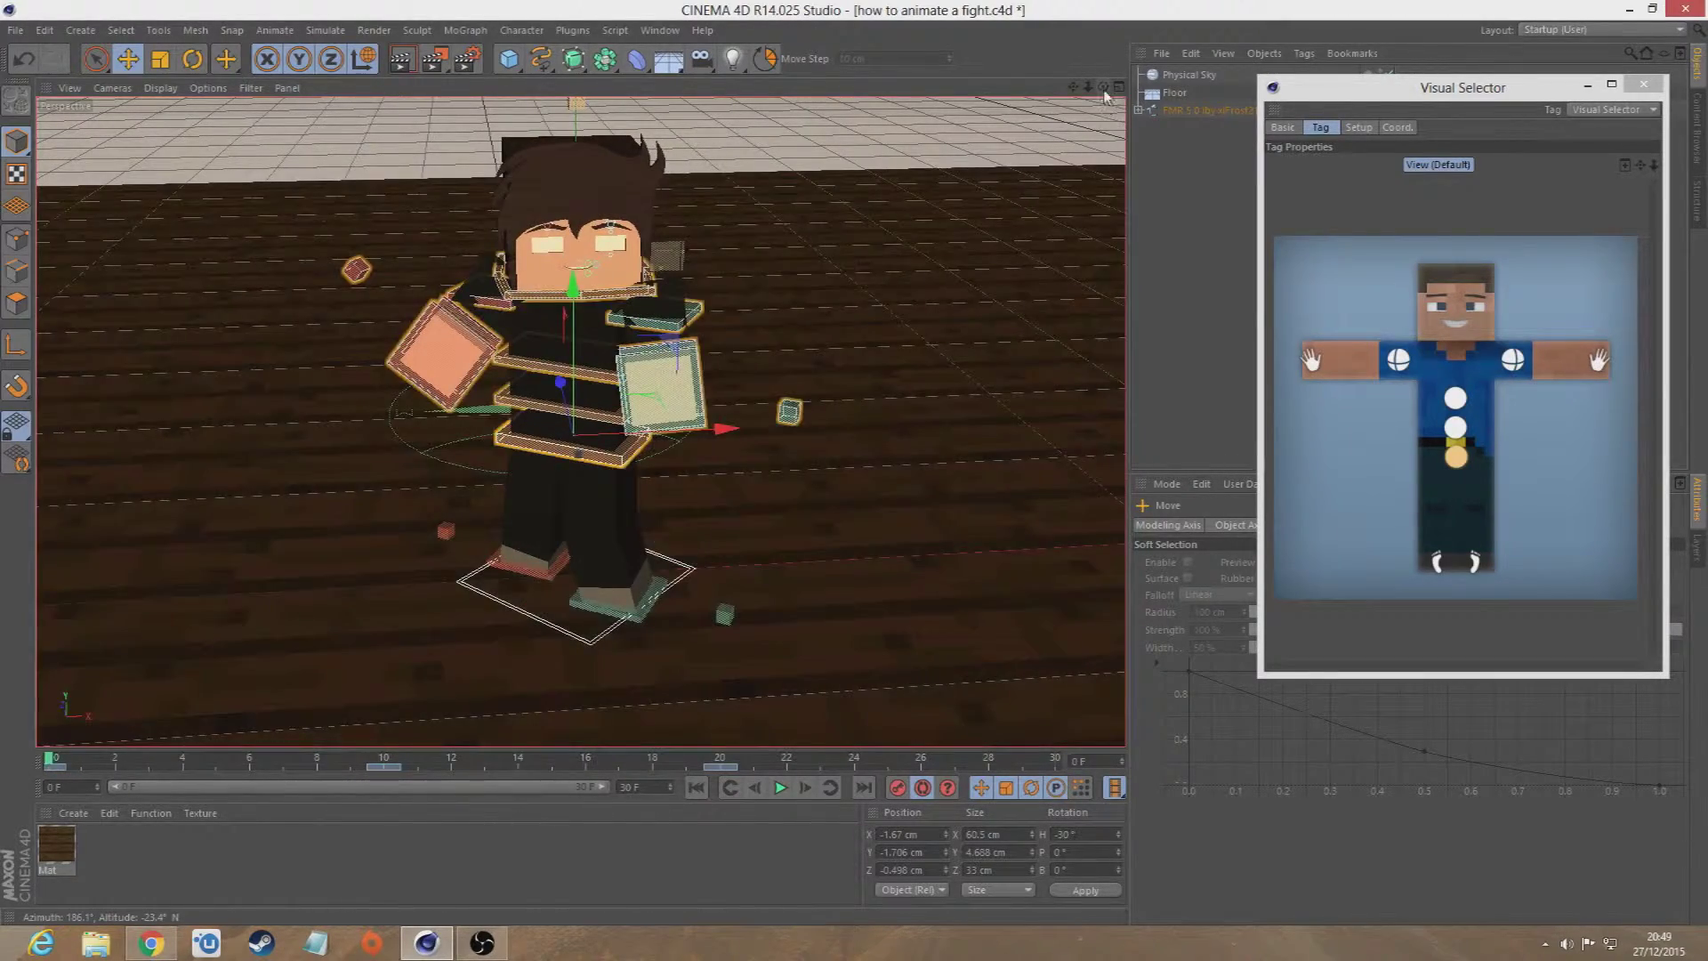
left_click_drag(1103, 87, 1188, 117)
left_click_drag(579, 421, 627, 396, "alt")
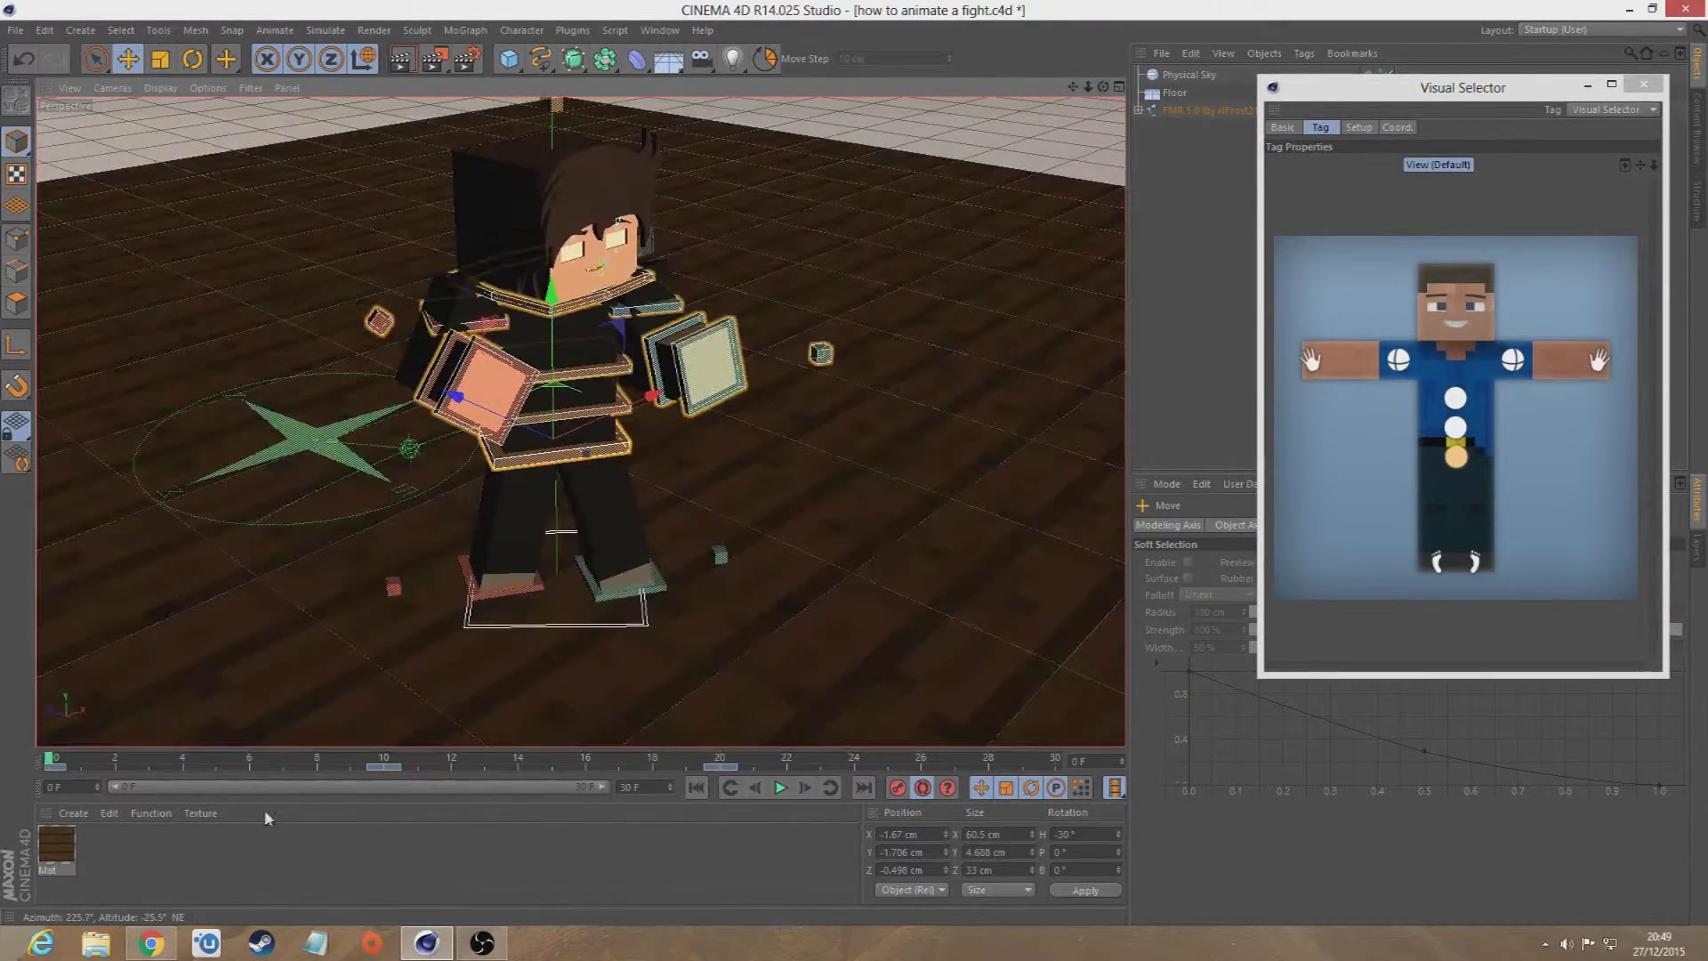
left_click(384, 764)
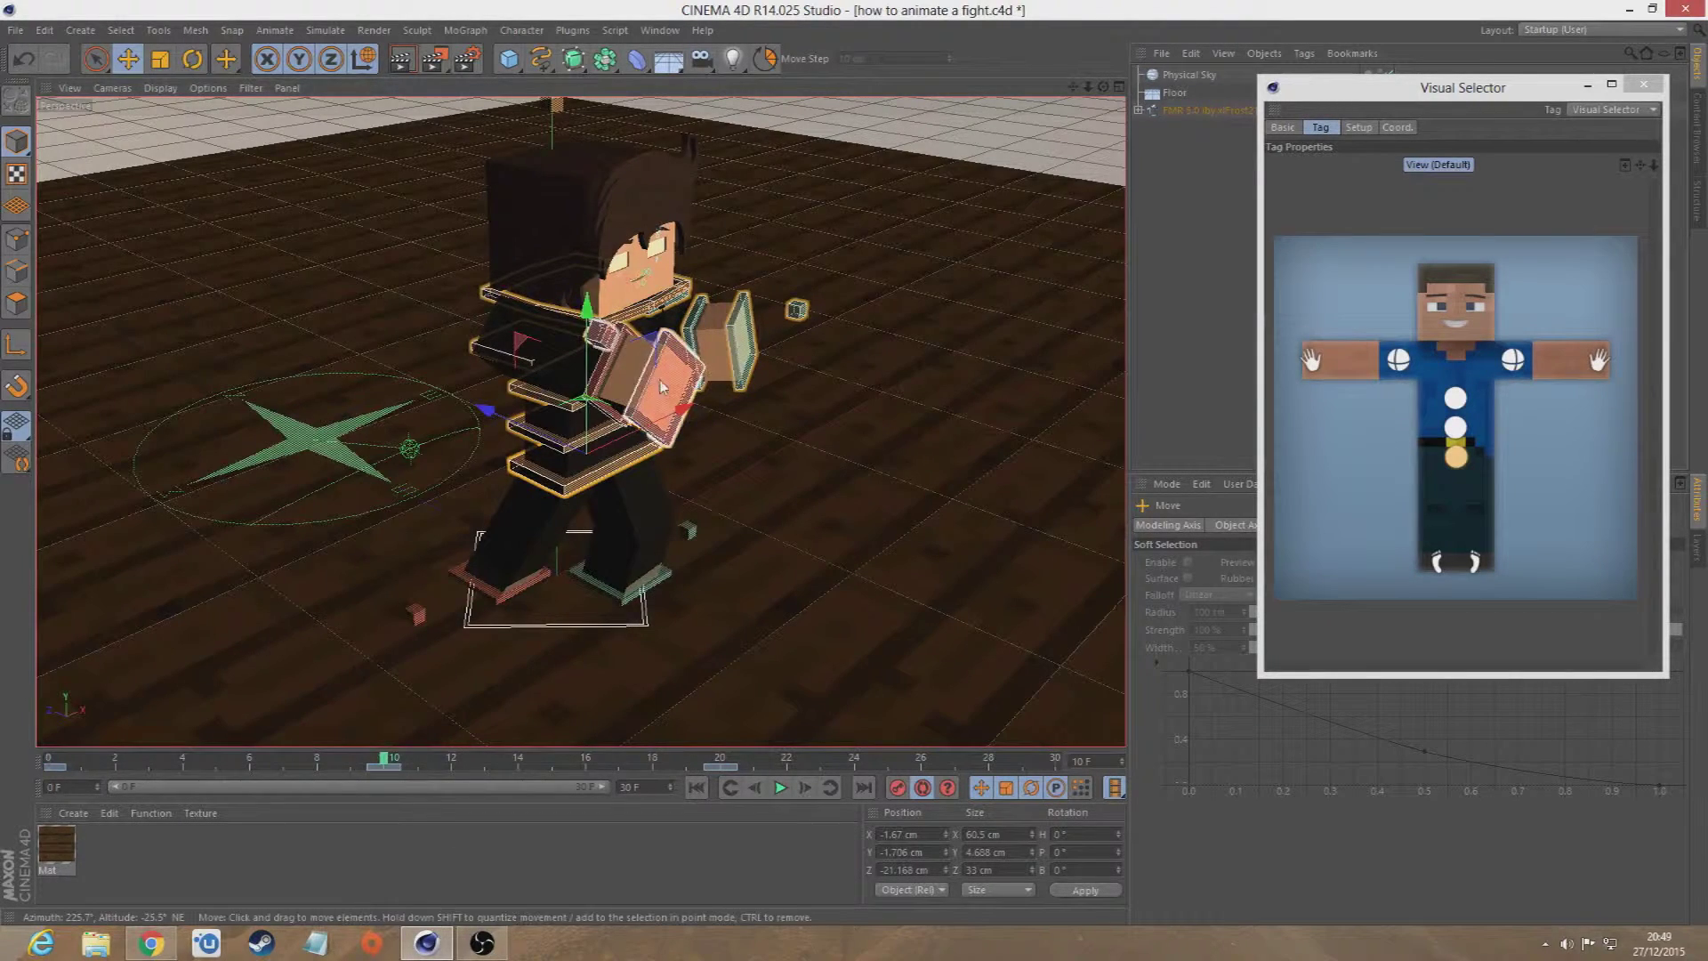
left_click_drag(684, 412, 692, 411)
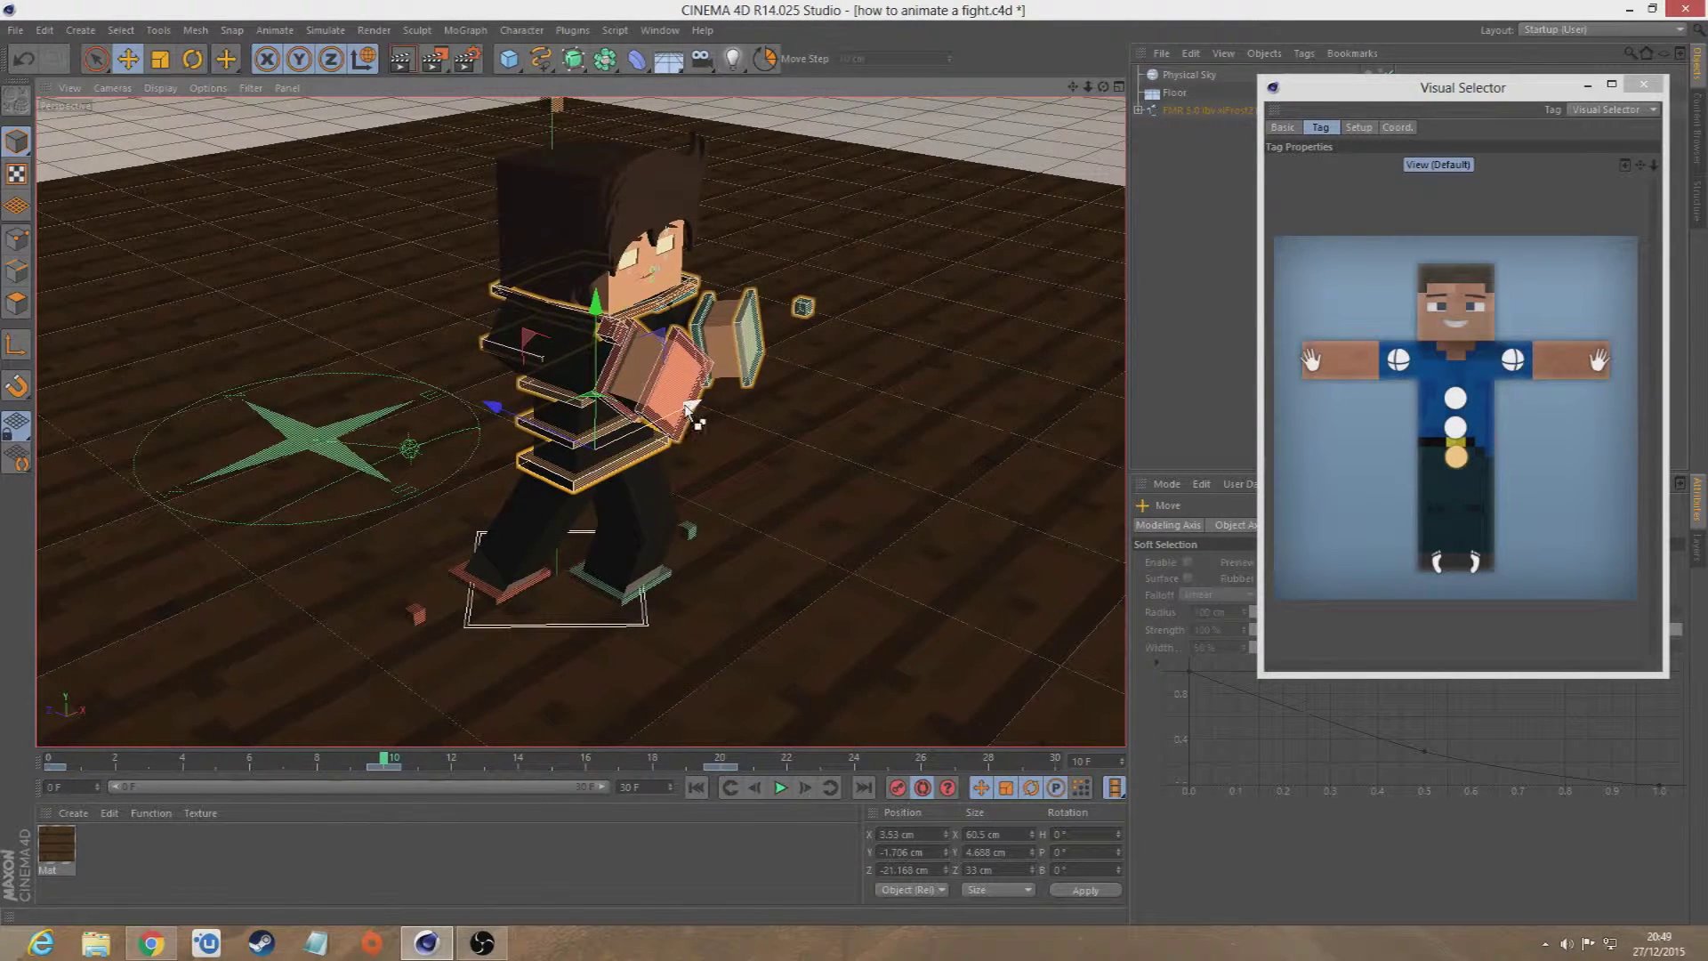
key("ctrl+z")
left_click(1457, 460)
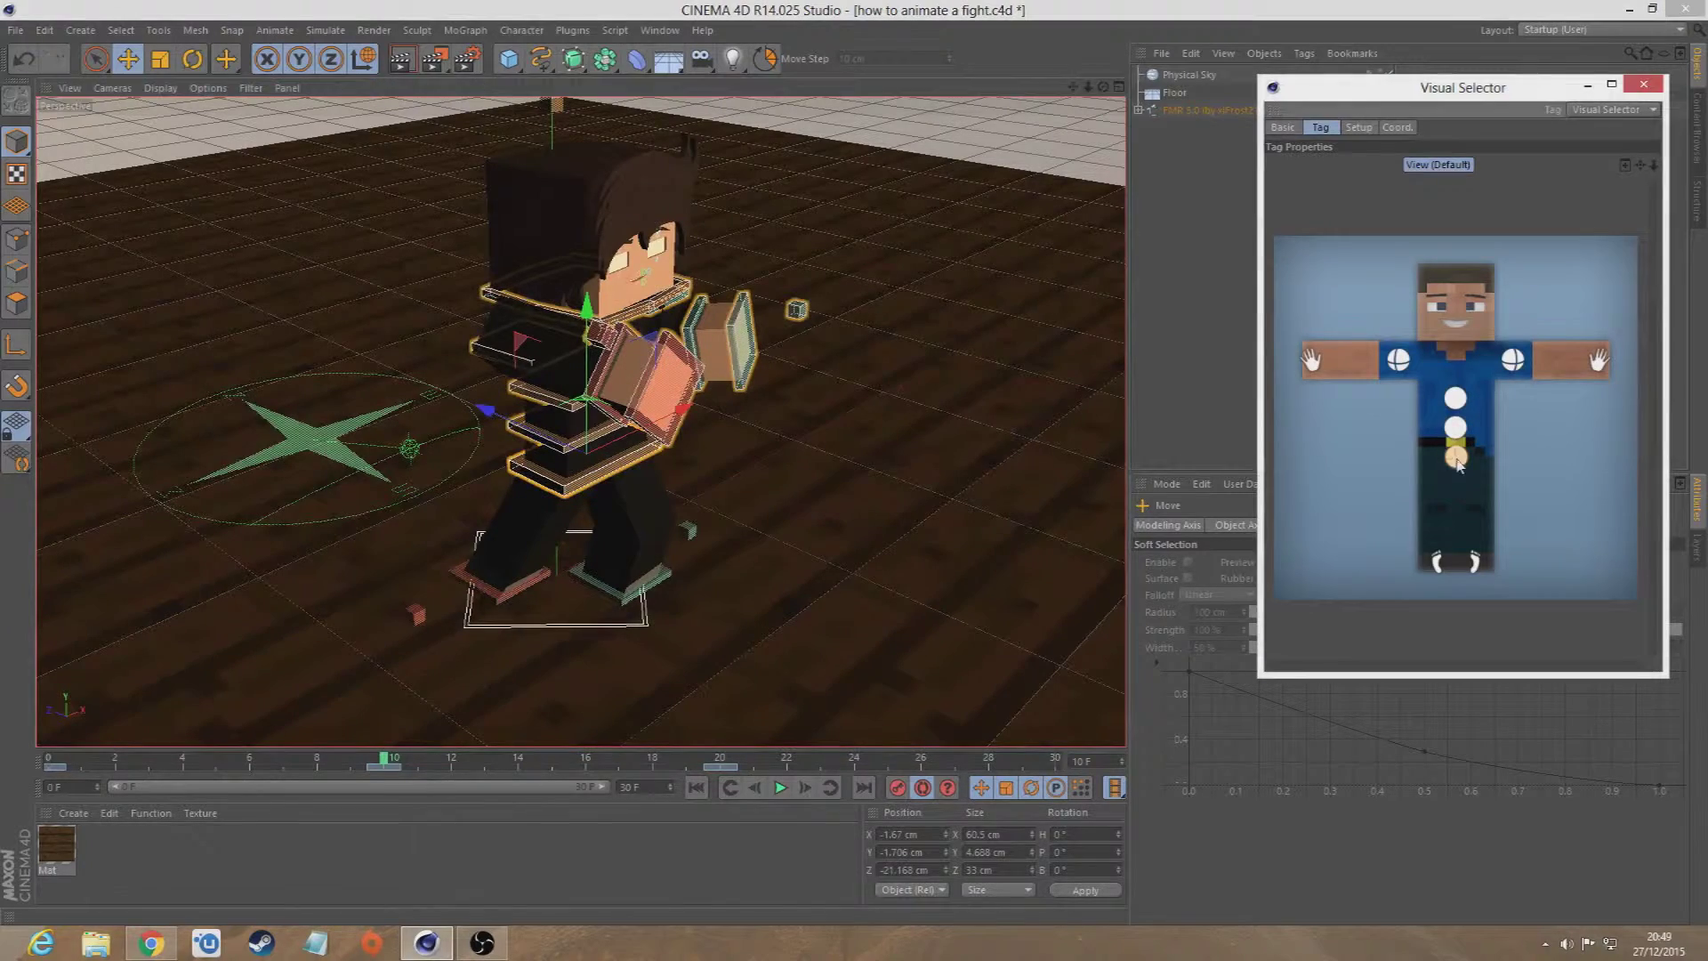
- At frame 10, rotate the character's right hand control to a bank angle of about 80°, and deselect it
left_click(1311, 363)
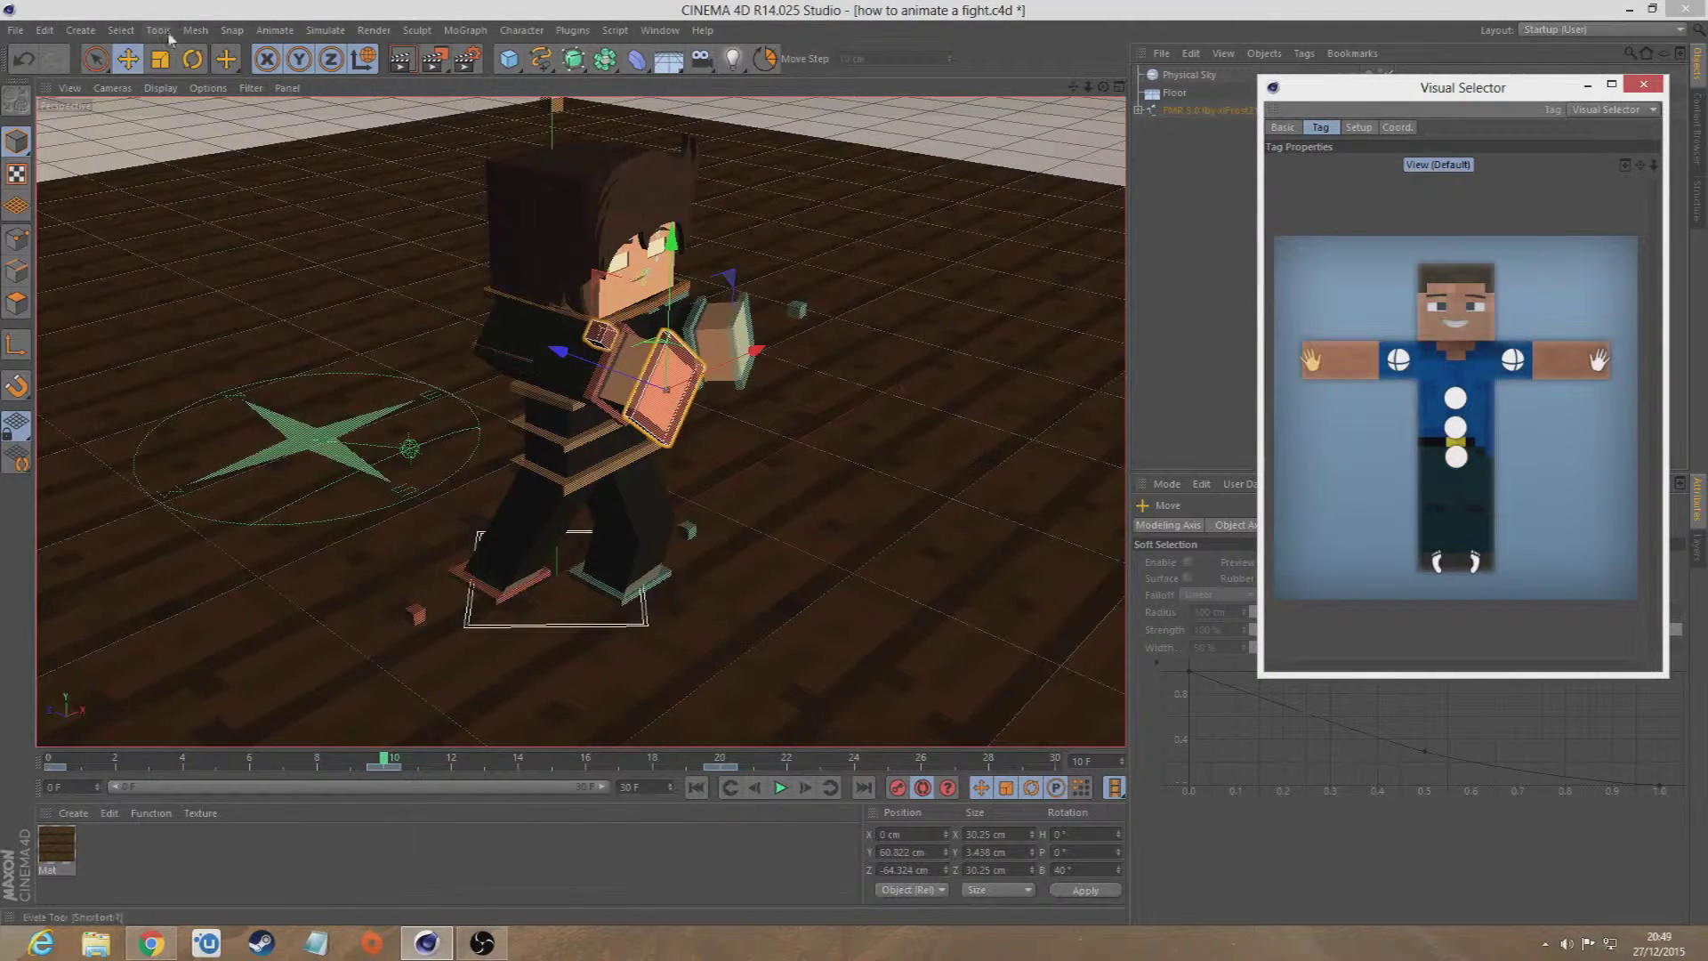
left_click(192, 63)
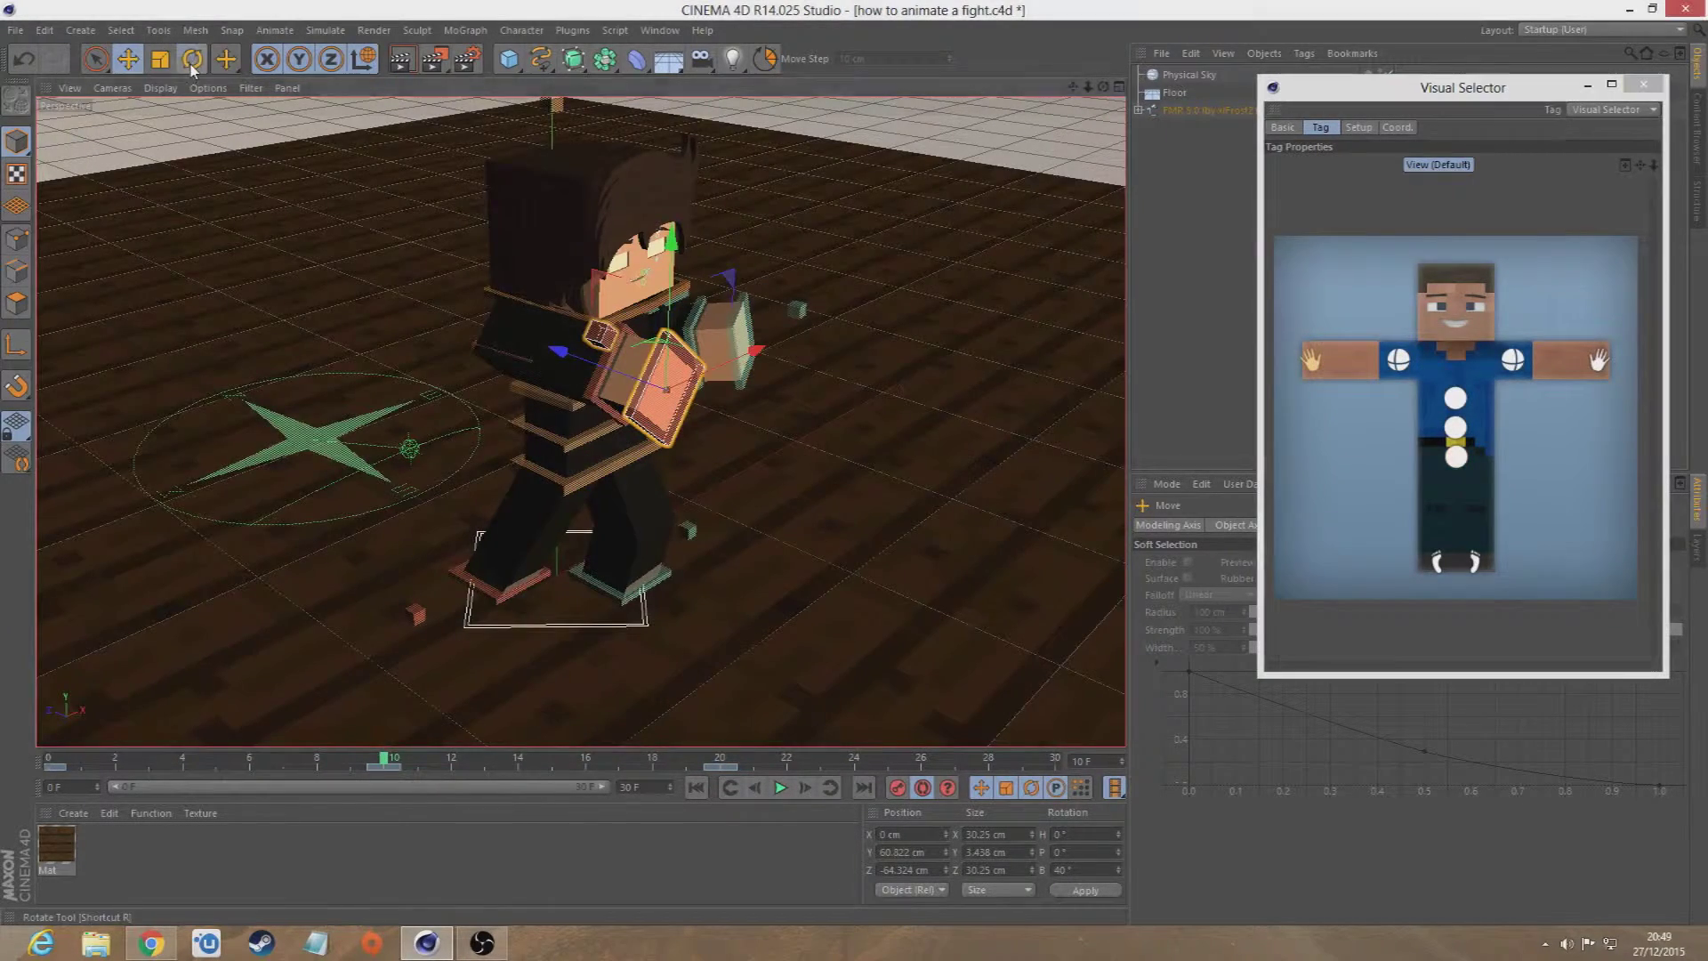
left_click(192, 62)
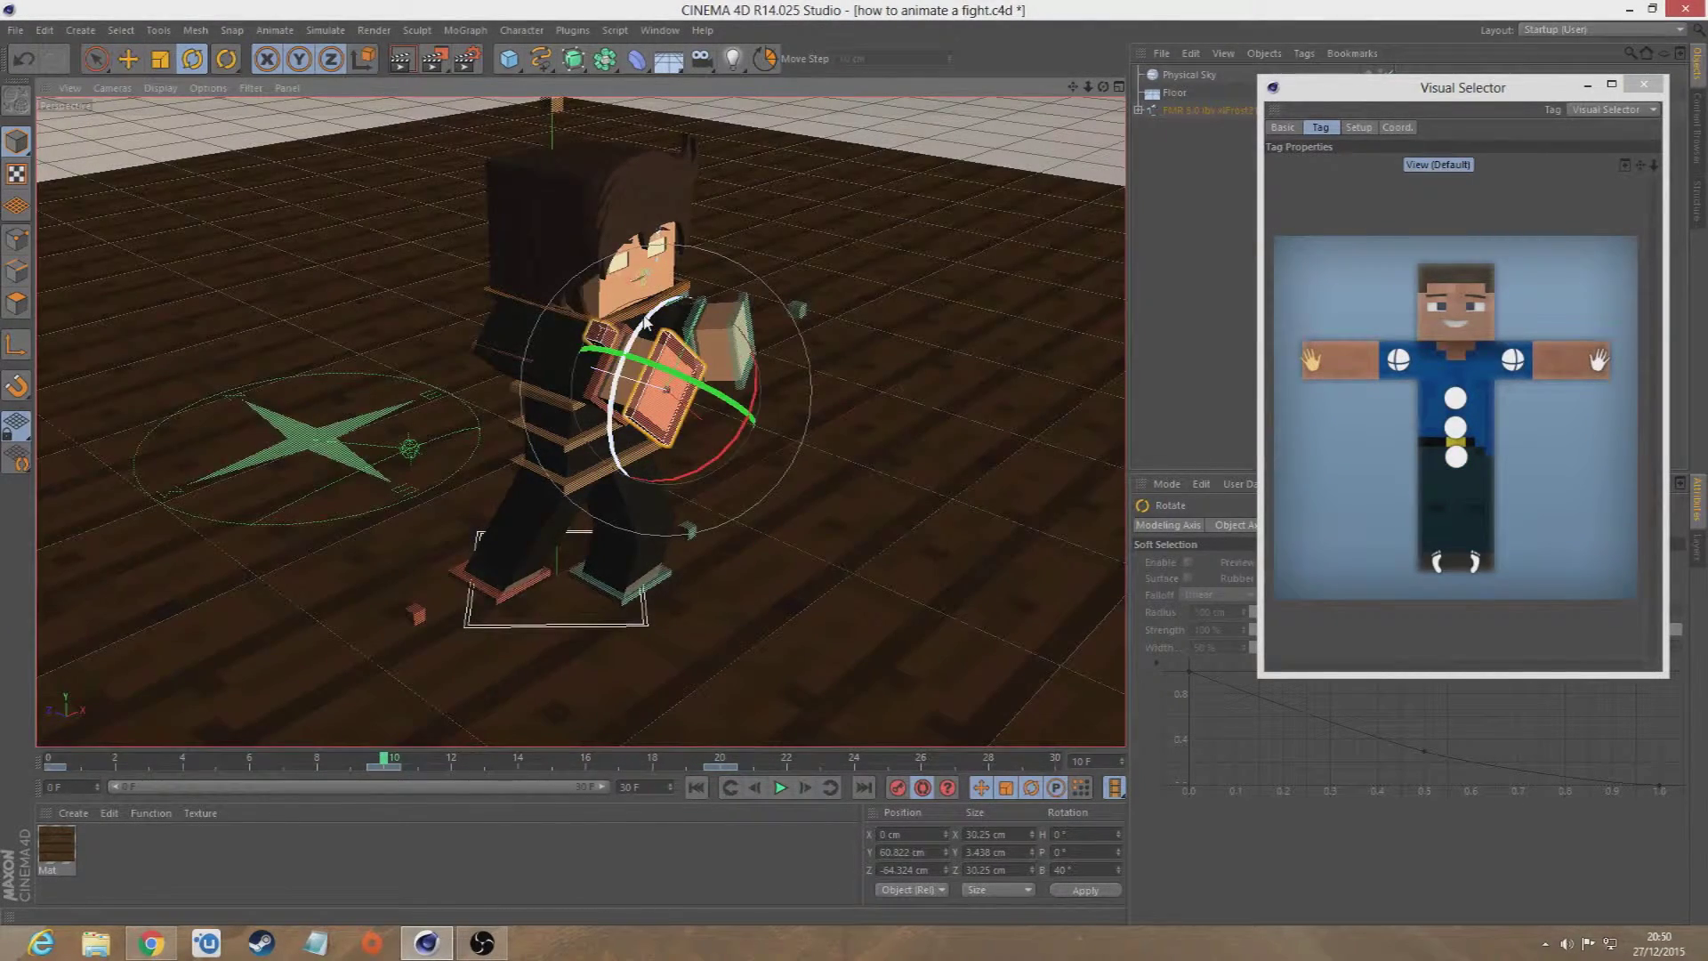
left_click_drag(646, 322, 690, 300)
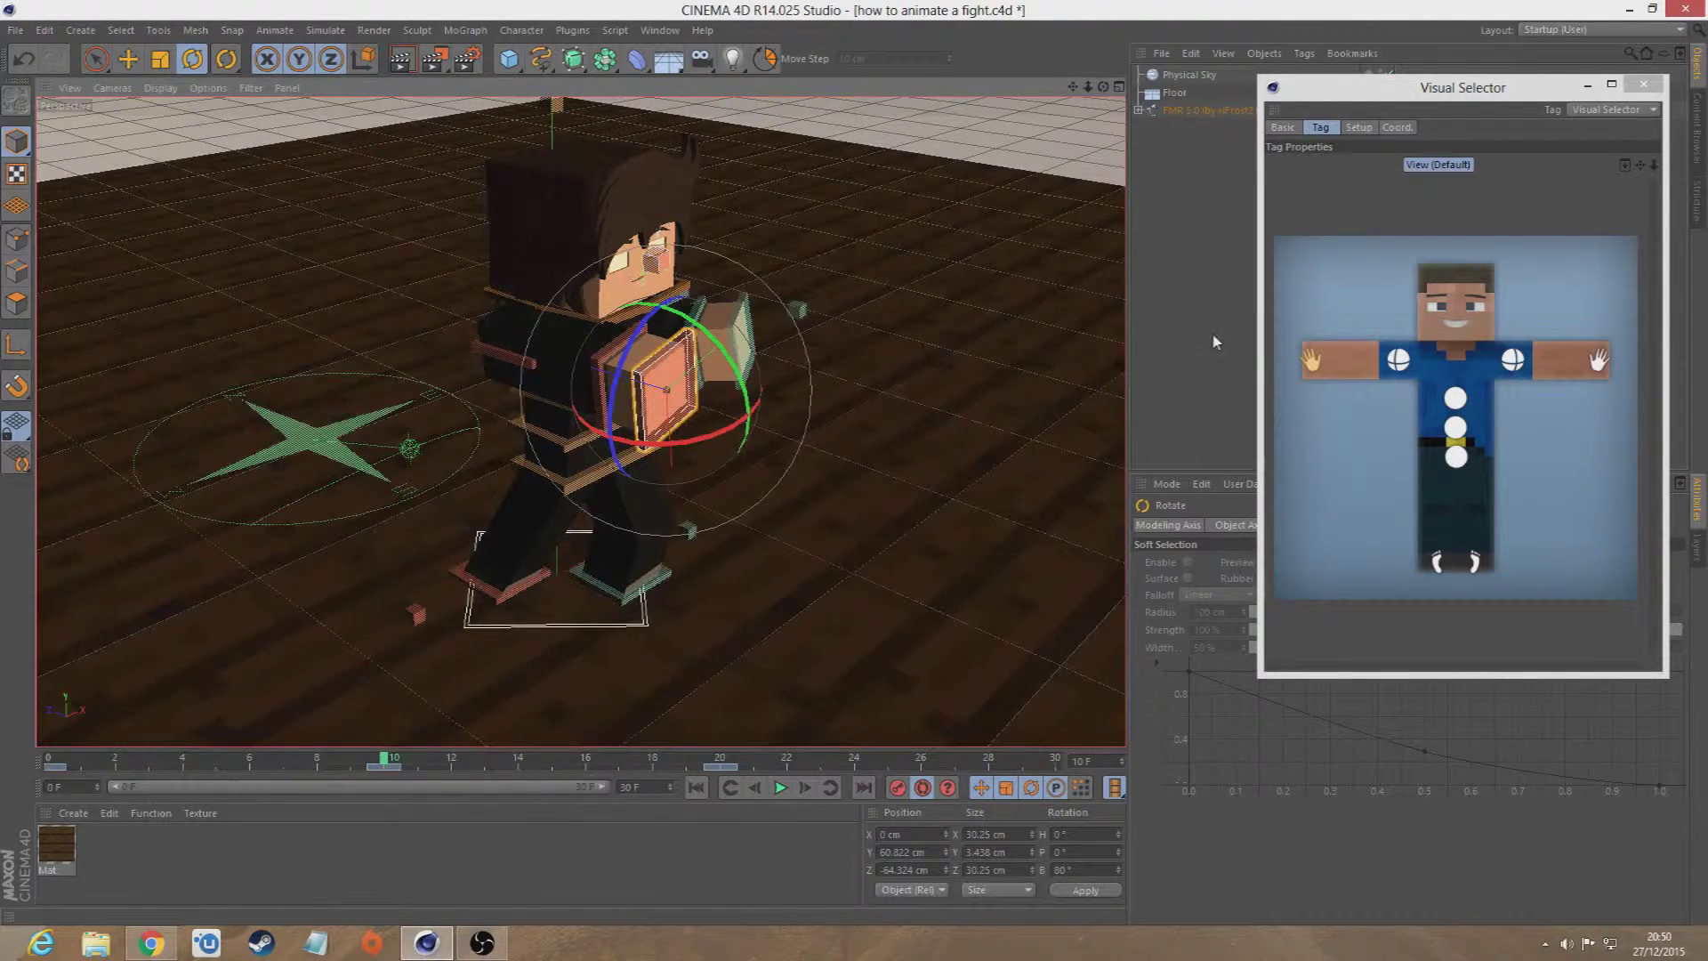
left_click(1213, 337)
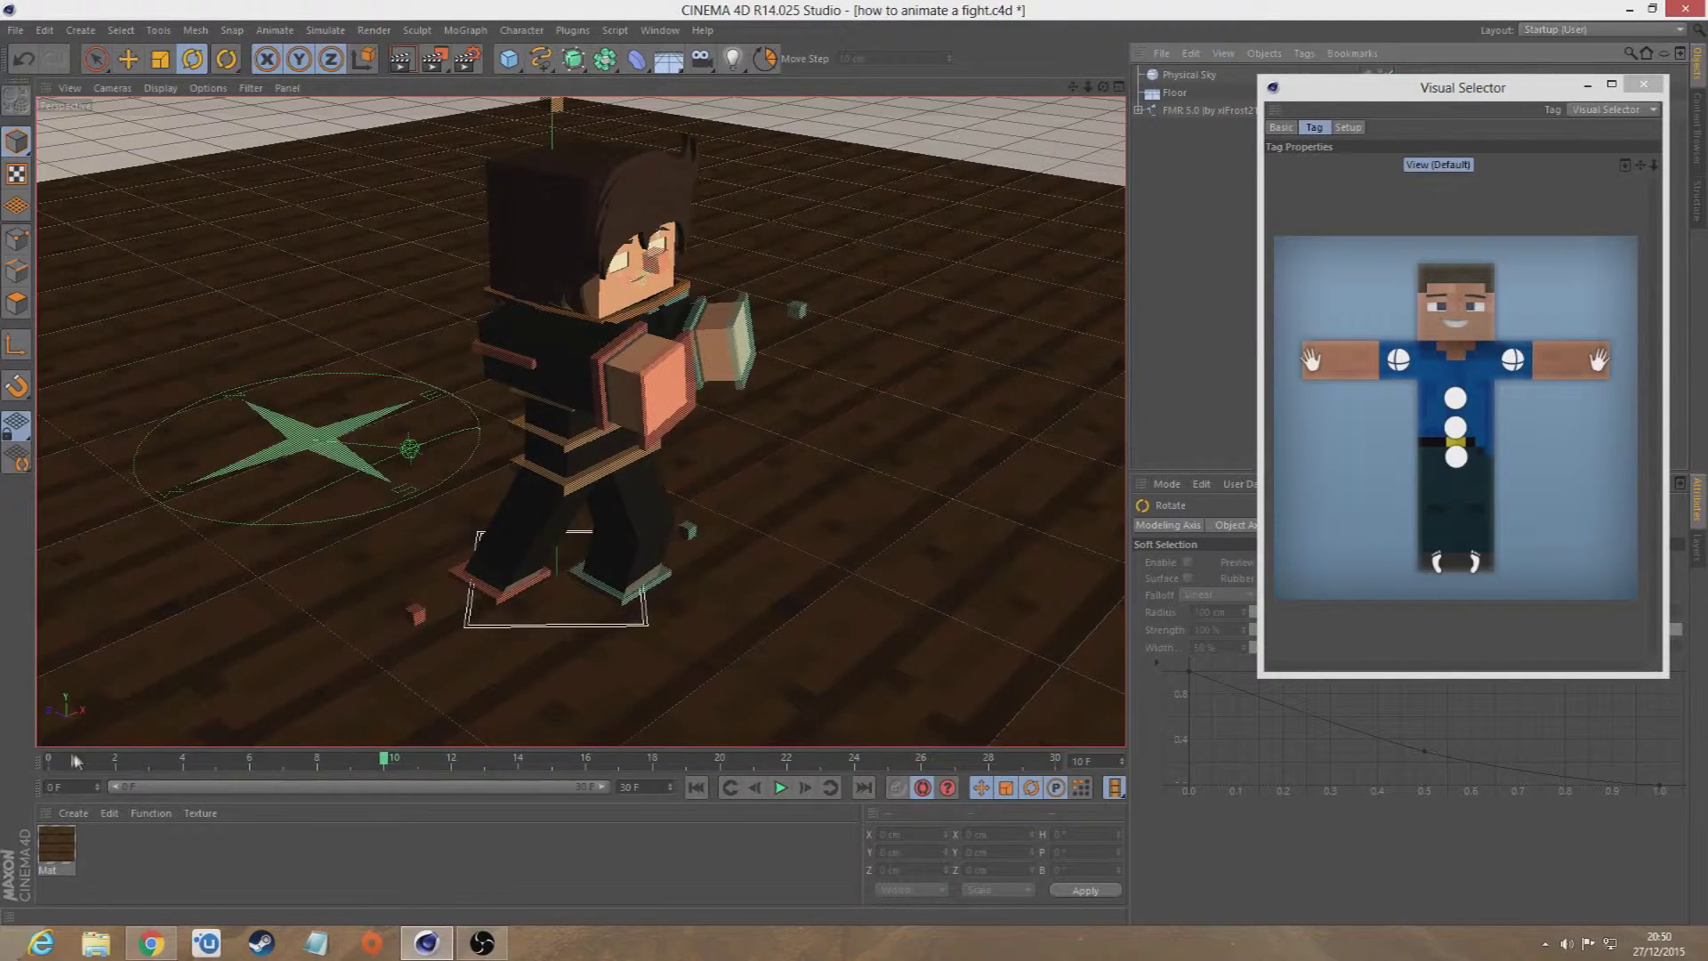
- Play the animation from frame 0 and check the right hand's new rotation from an angled and a front view
left_click(49, 761)
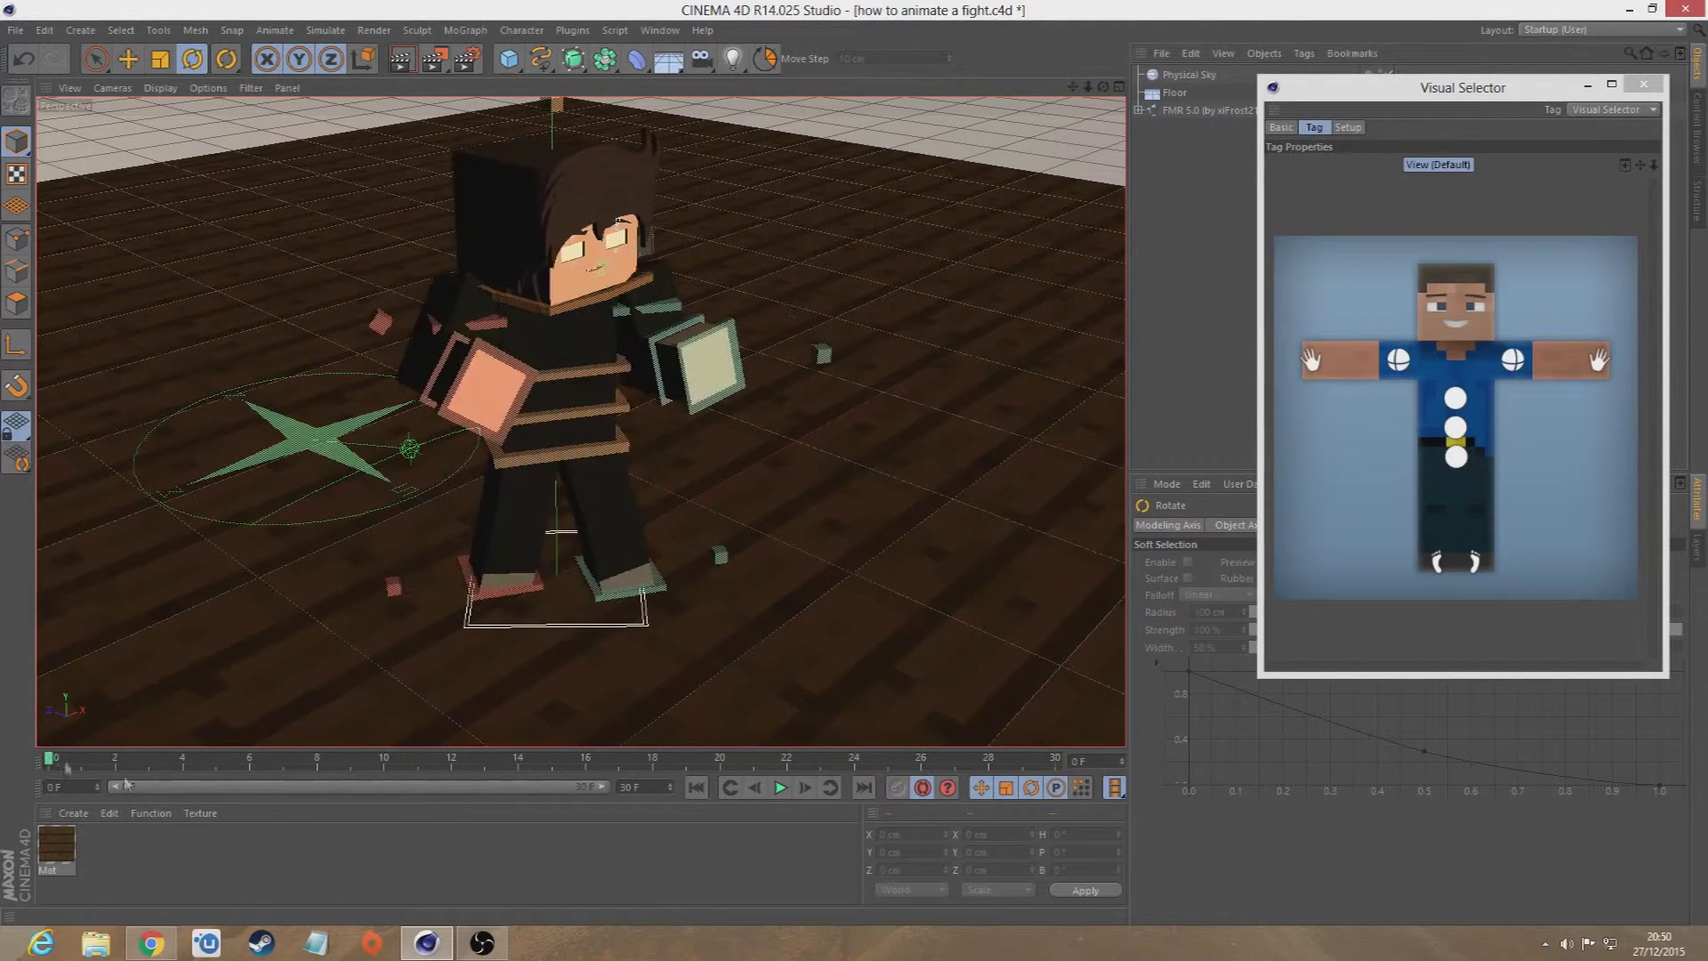
left_click(779, 788)
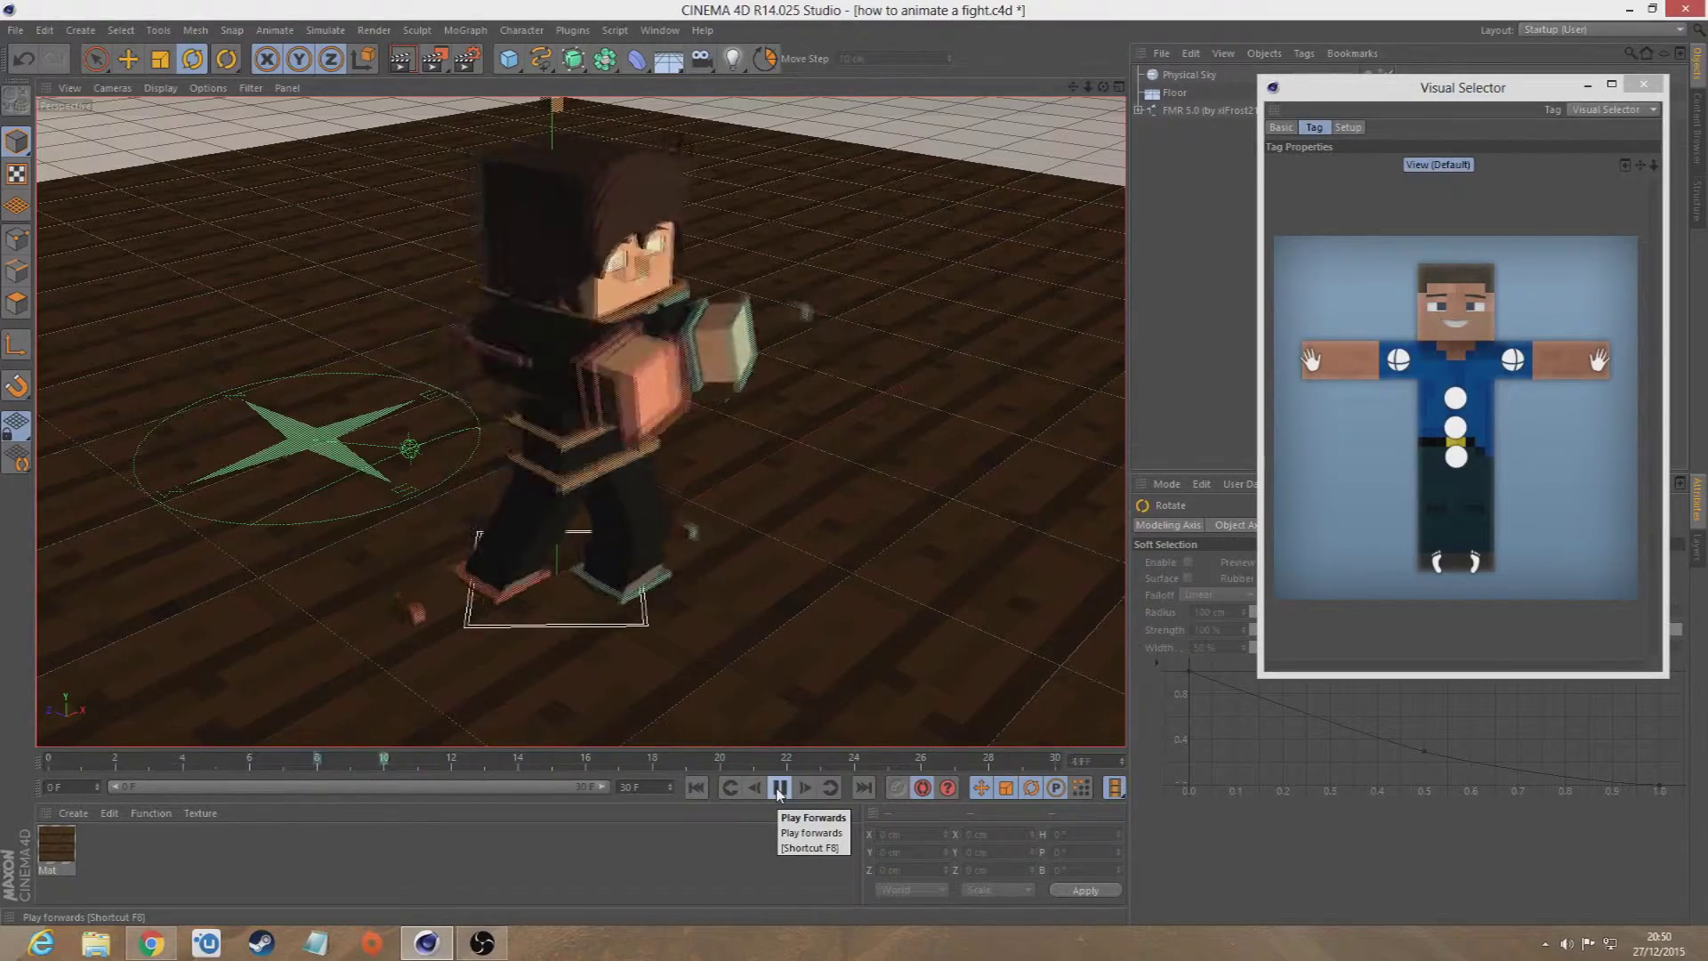
left_click_drag(1103, 87, 1074, 82)
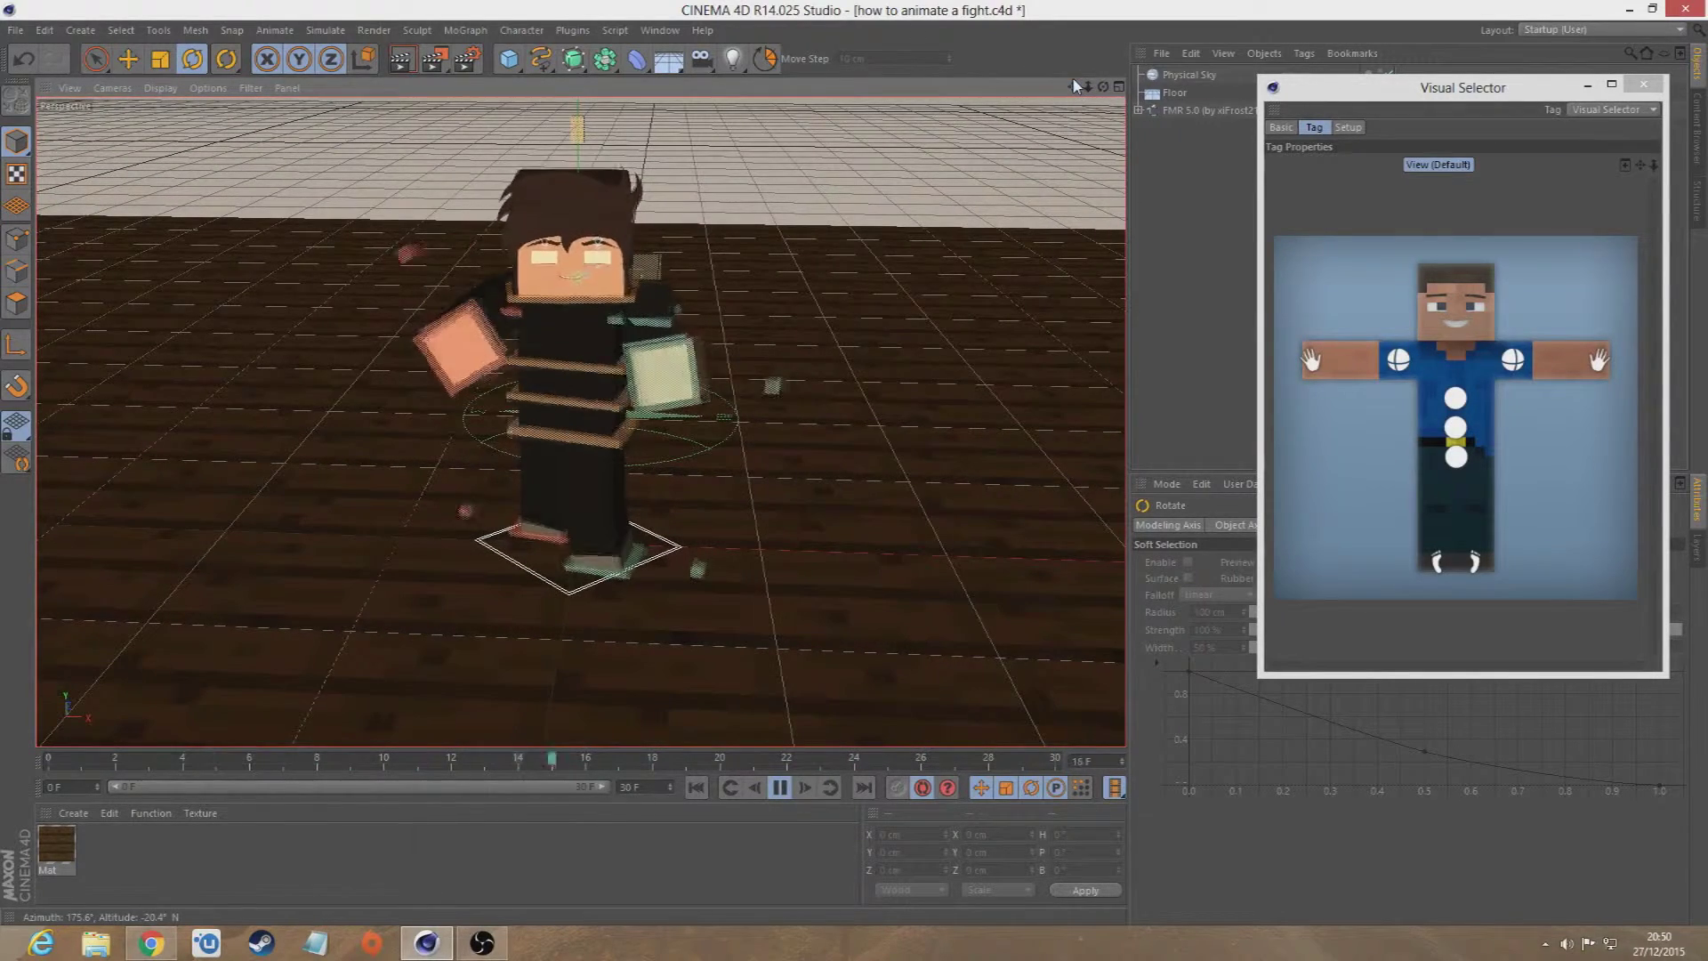